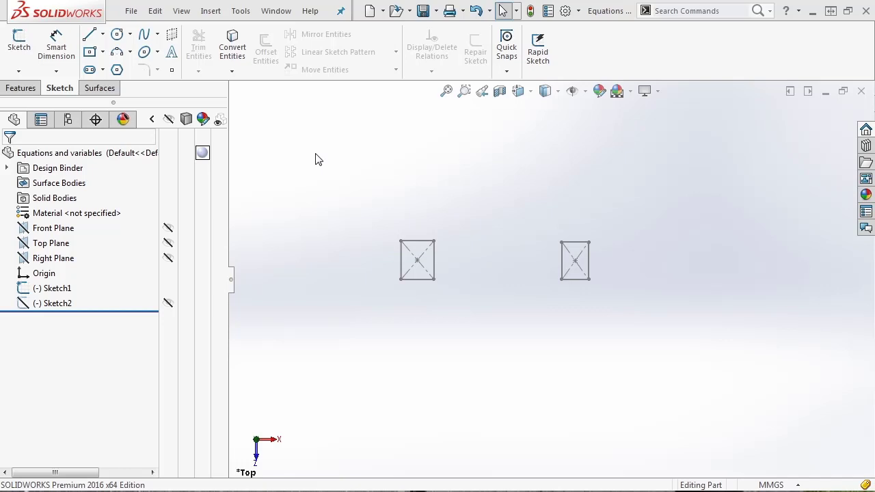
Step: Open Sketch1 for editing and enlarge the left rectangle to about 74 mm wide by 69 mm high
left_click(39, 292)
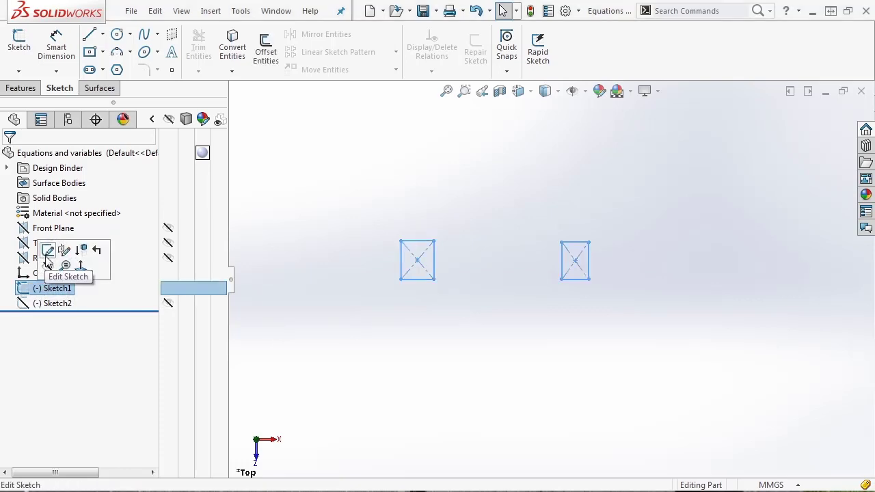
left_click(47, 250)
scroll(588, 284, "down", 2)
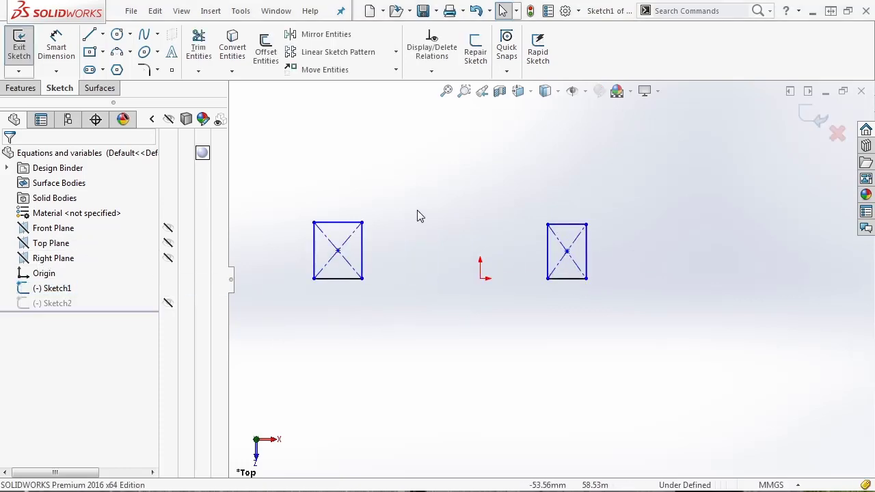
left_click_drag(363, 279, 384, 280)
left_click(382, 307)
left_click(364, 278)
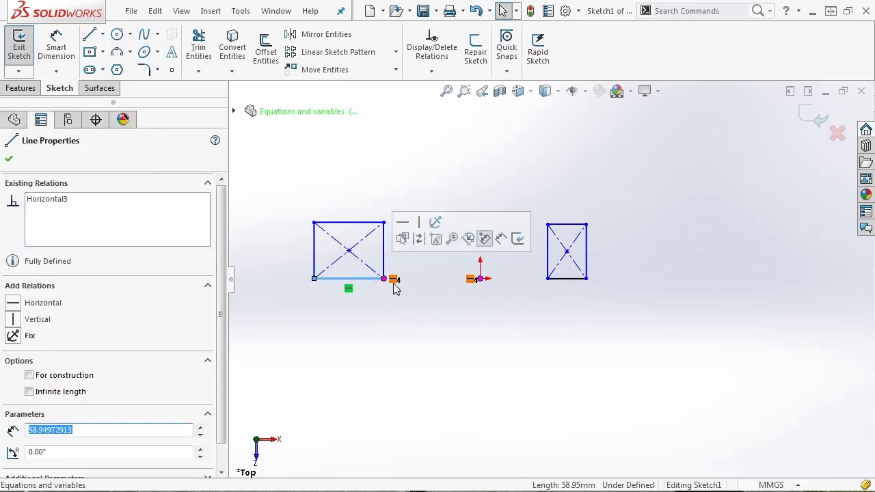
left_click(437, 290)
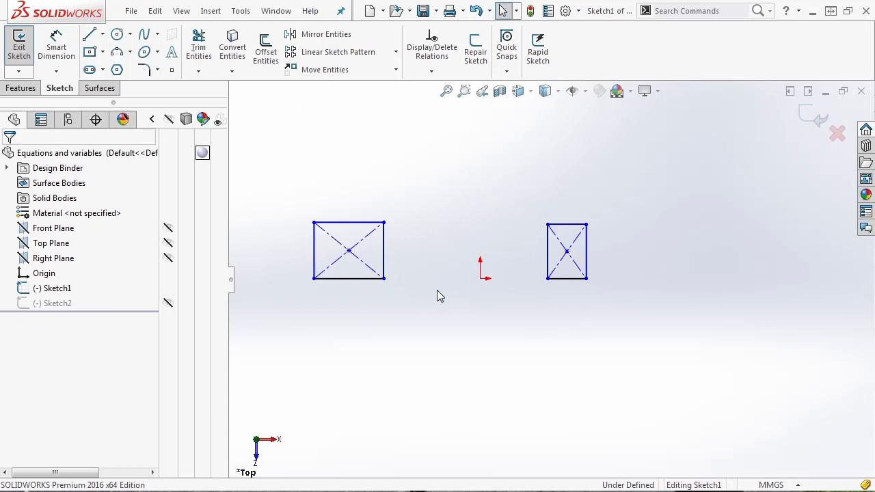
left_click(375, 280)
left_click(396, 286)
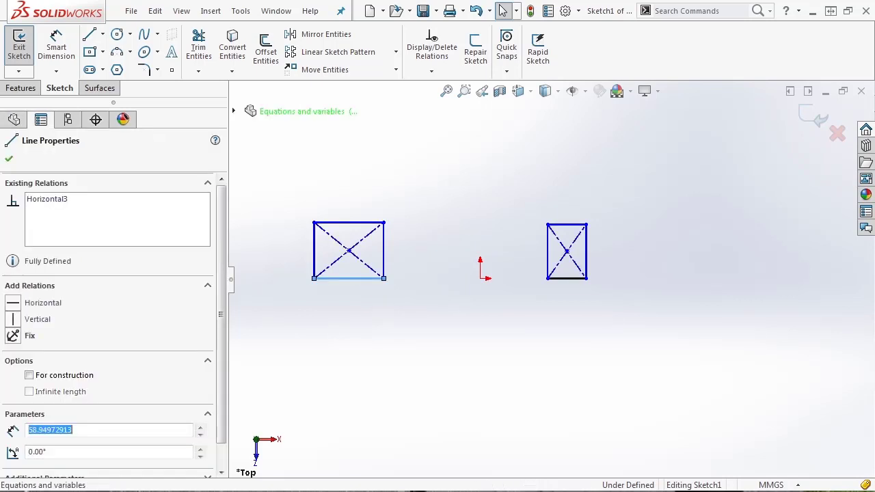
left_click_drag(384, 231, 401, 196)
left_click(426, 227)
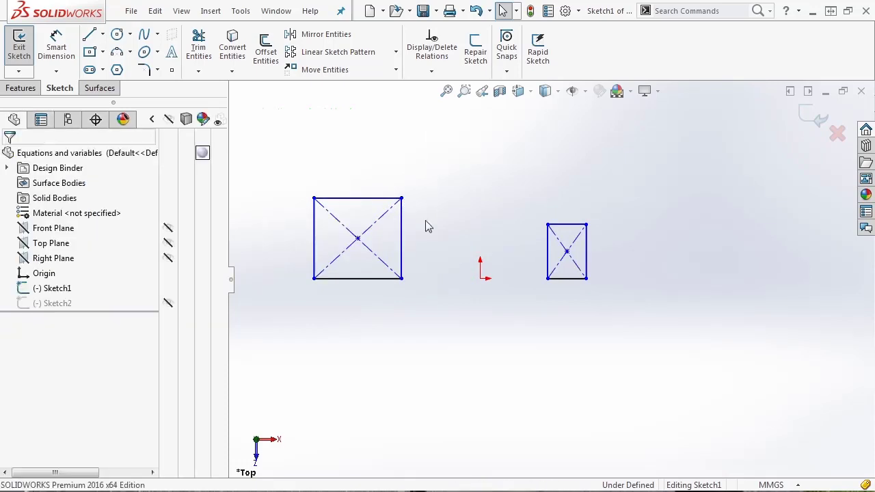
Step: Enlarge the right rectangle from its upper-left corner to about 49 mm wide
scroll(552, 232, "down", 1)
left_click_drag(548, 227, 526, 195)
left_click(463, 226)
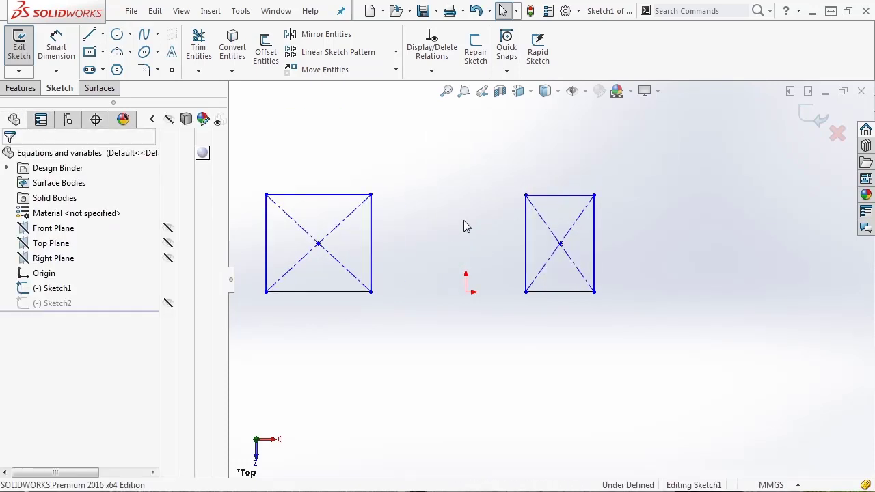
Step: Dimension the left rectangle's top edge and right edge at 75 mm each
key("s")
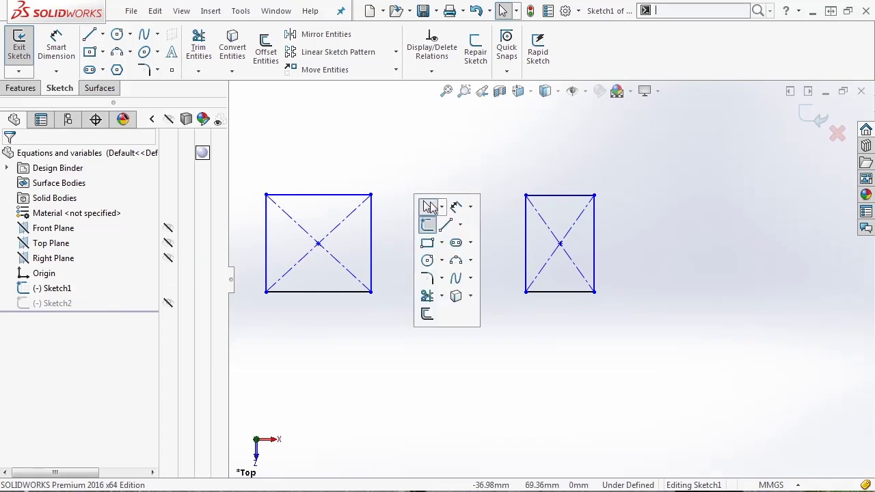
left_click(426, 205)
left_click(362, 195)
left_click(352, 176)
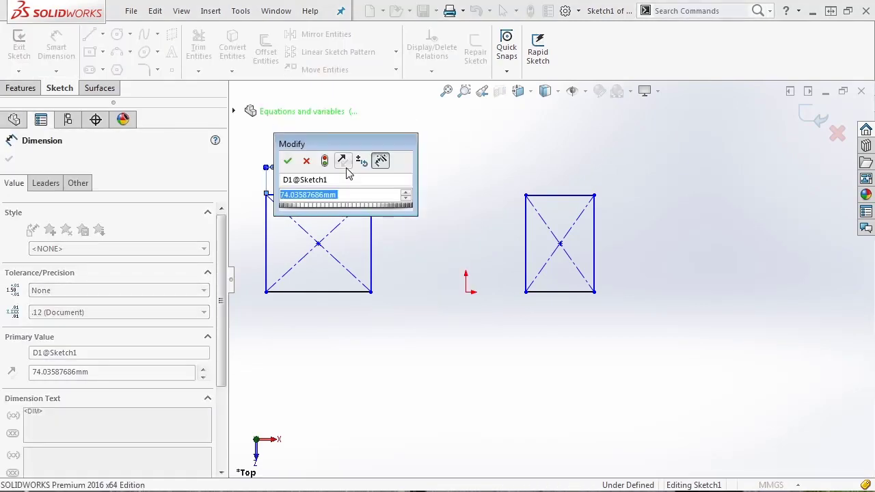
type("75")
key("Return")
left_click(385, 228)
left_click(391, 229)
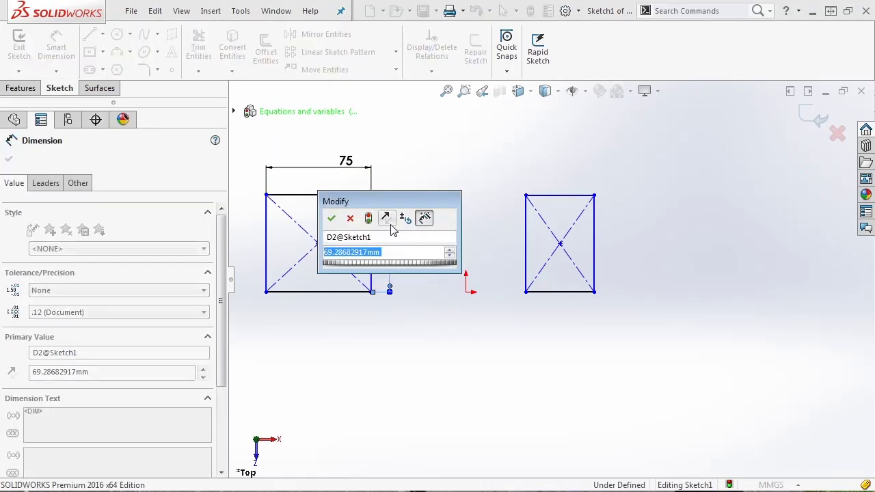
type("75")
key("Return")
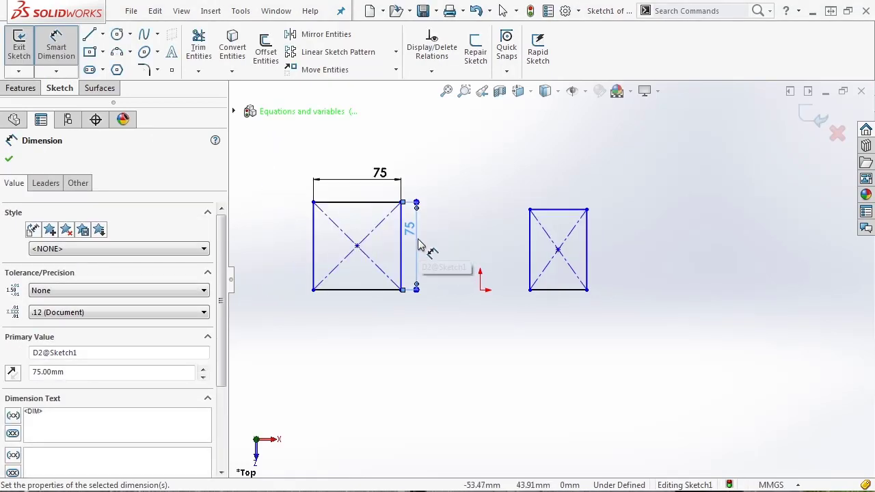
key("Escape")
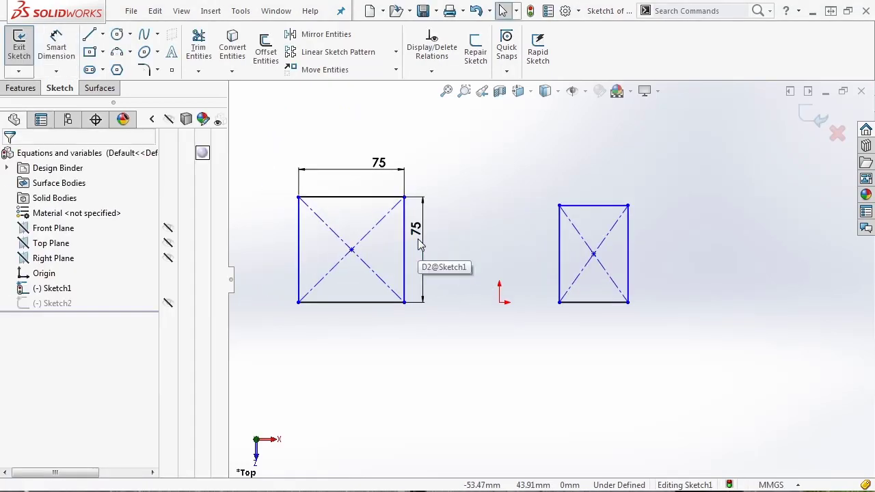
Step: Apply an equal relation to the right rectangle's top and left edges and enlarge it to about 84 mm square
left_click(593, 206)
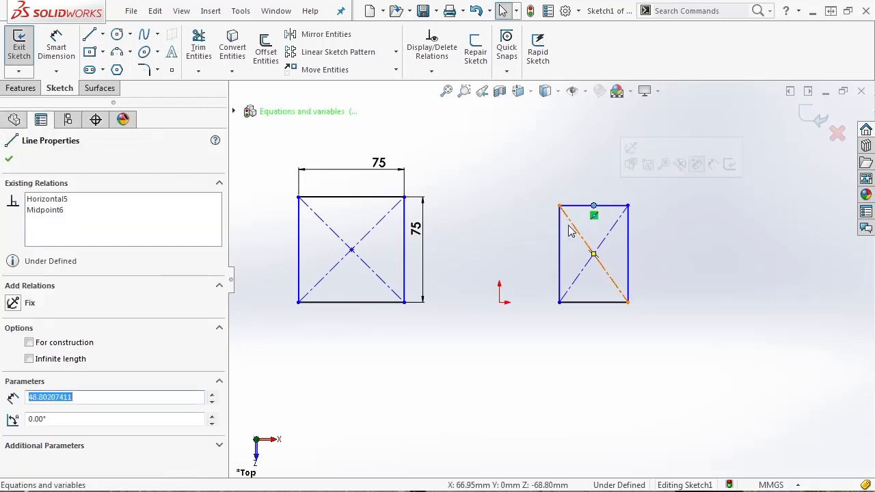
left_click(567, 205)
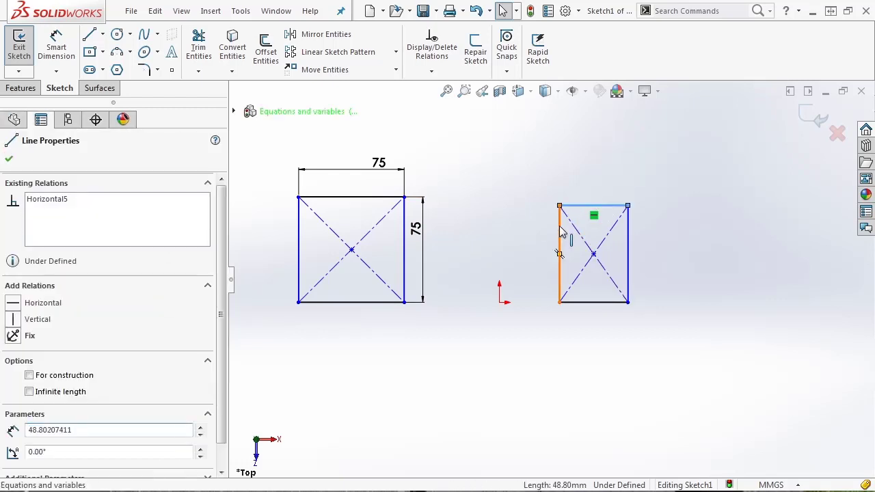
left_click(560, 249, "ctrl")
left_click(682, 176)
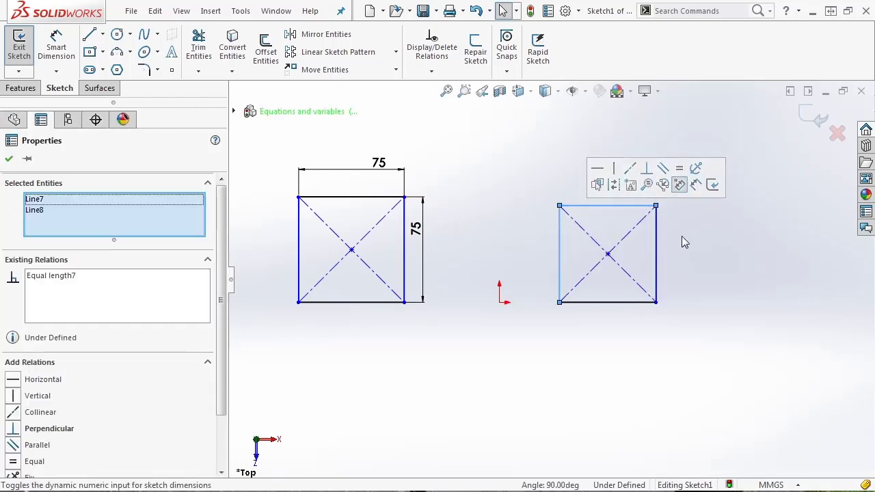
left_click(662, 209)
left_click_drag(628, 205, 690, 185)
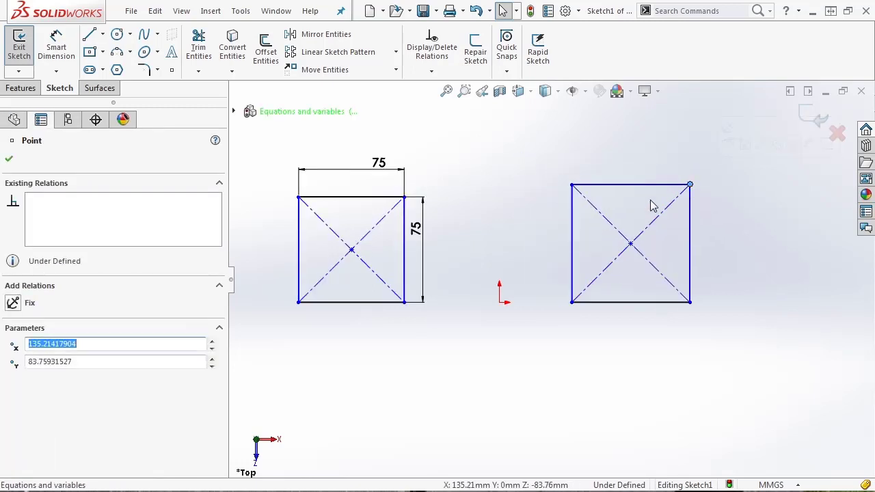
left_click(554, 205)
Step: Dimension the top edge of the right square at 75 mm
key("s")
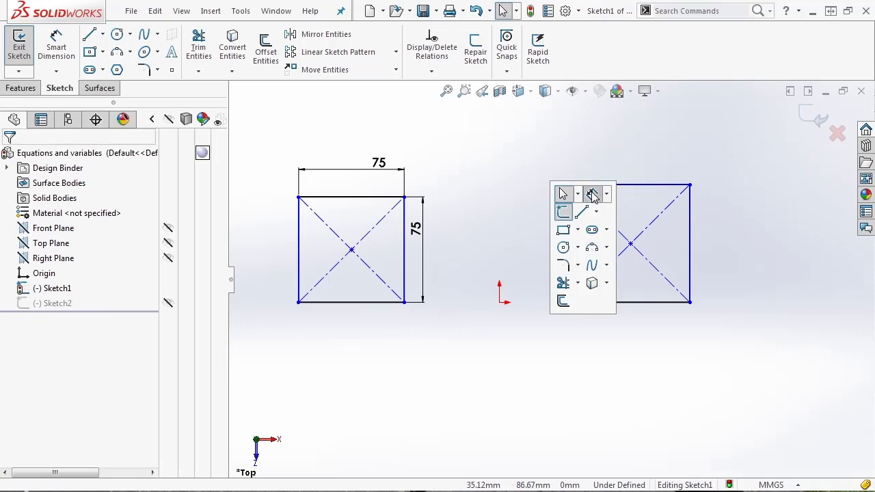
left_click(563, 195)
left_click(605, 184)
left_click(604, 172)
type("75.00mm")
key("Return")
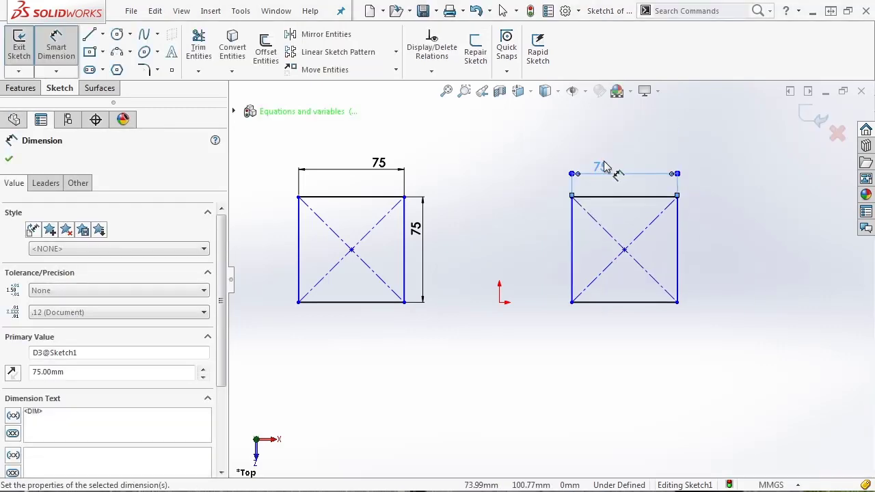
key("Escape")
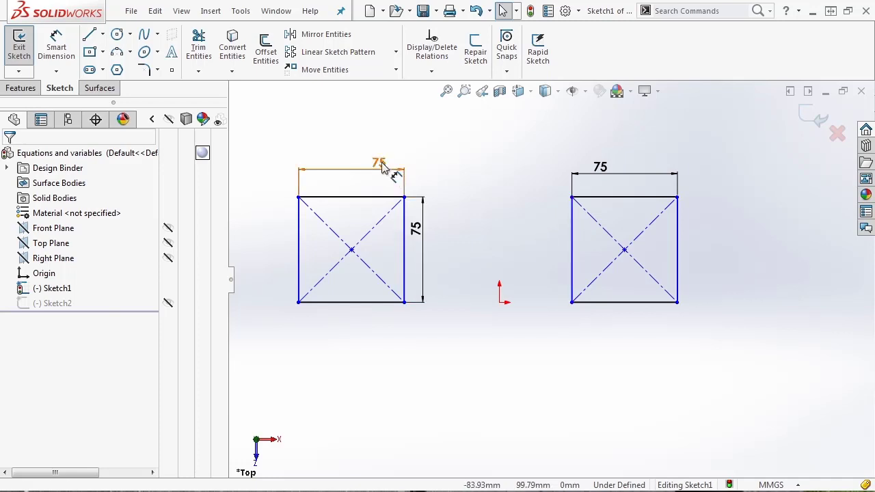
Step: Link the left square's horizontal dimension to a new shared value named SquareDim1
left_click(357, 164)
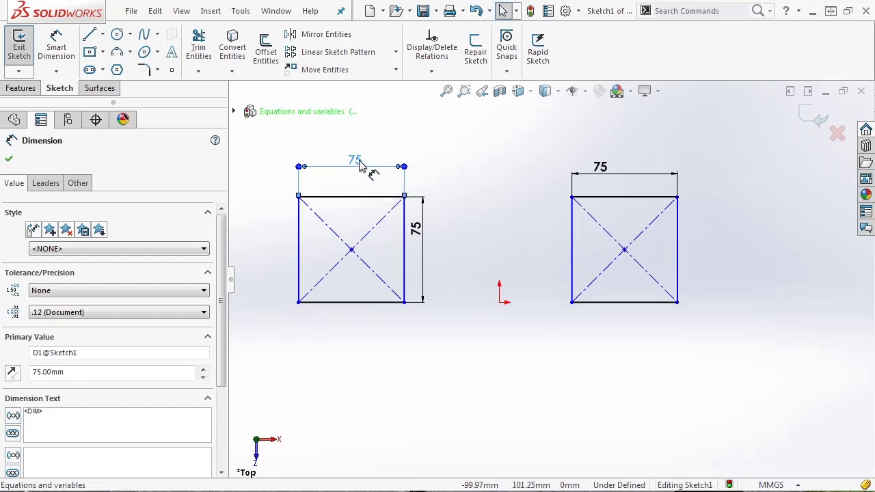
right_click(357, 164)
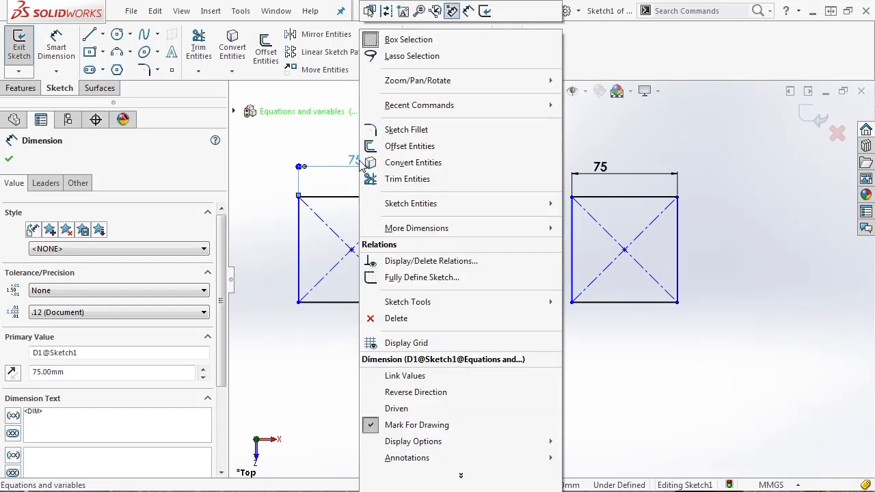
left_click(425, 378)
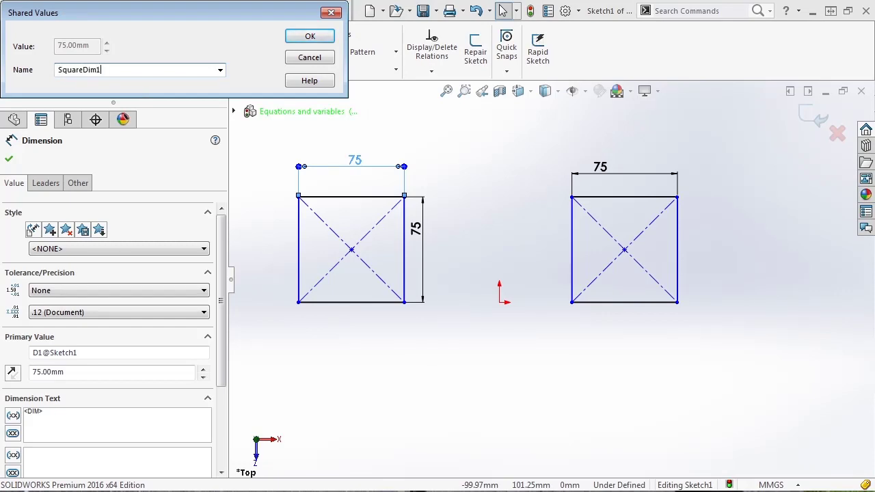
type("SquareDim1")
key("Return")
left_click(497, 201)
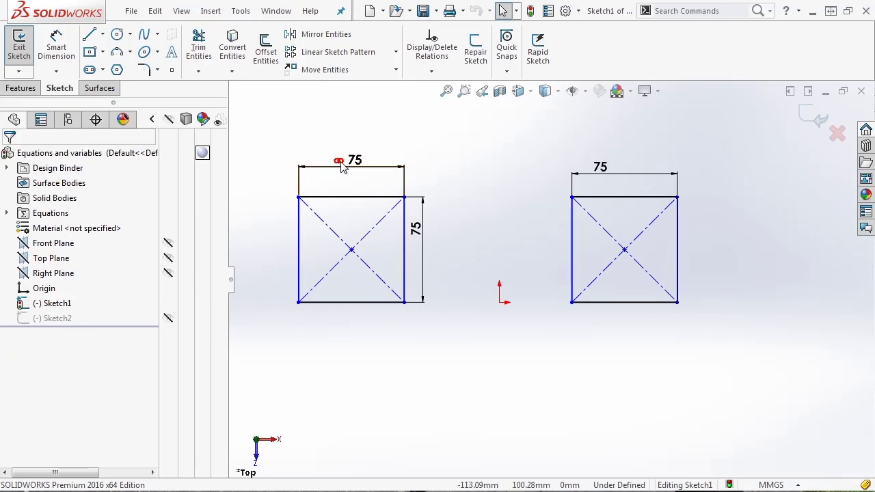
Step: Link the left square's vertical dimension to the existing shared value SquareDim1
left_click(420, 236)
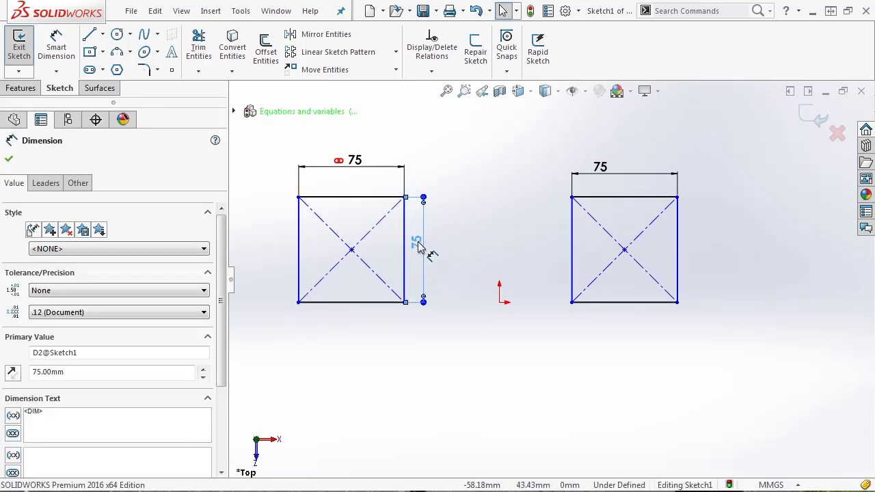
right_click(419, 246)
left_click(496, 376)
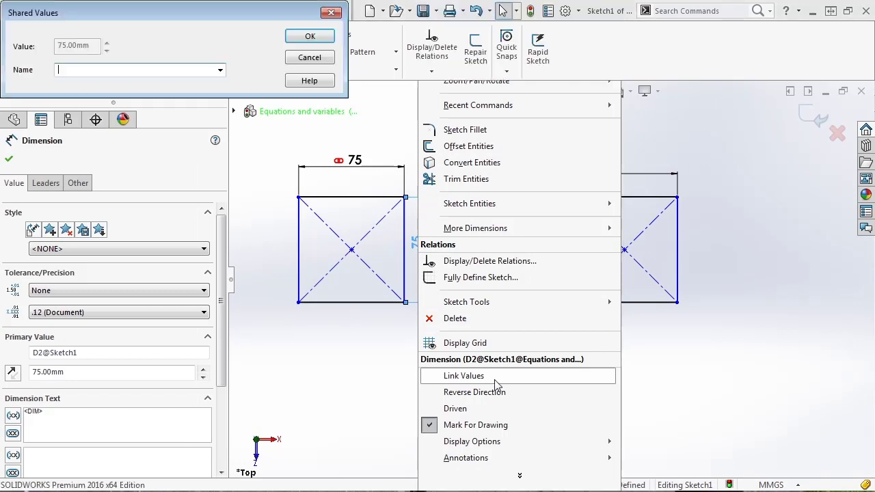
left_click(220, 70)
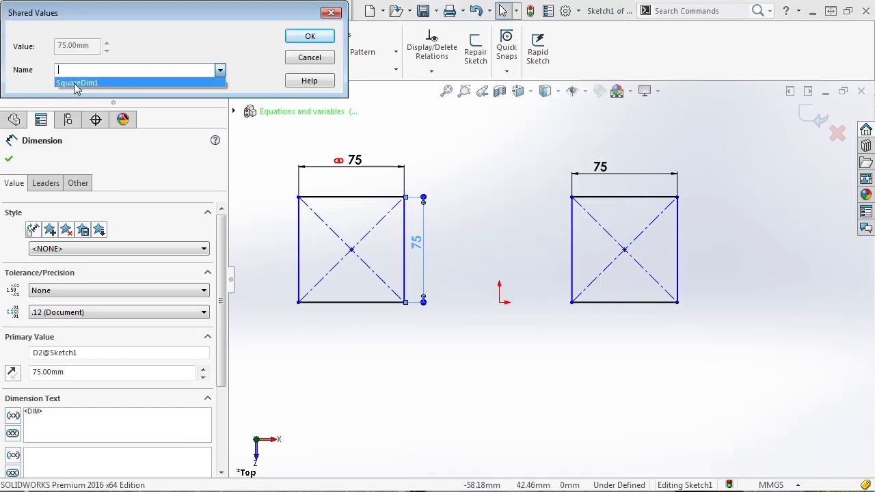
left_click(76, 84)
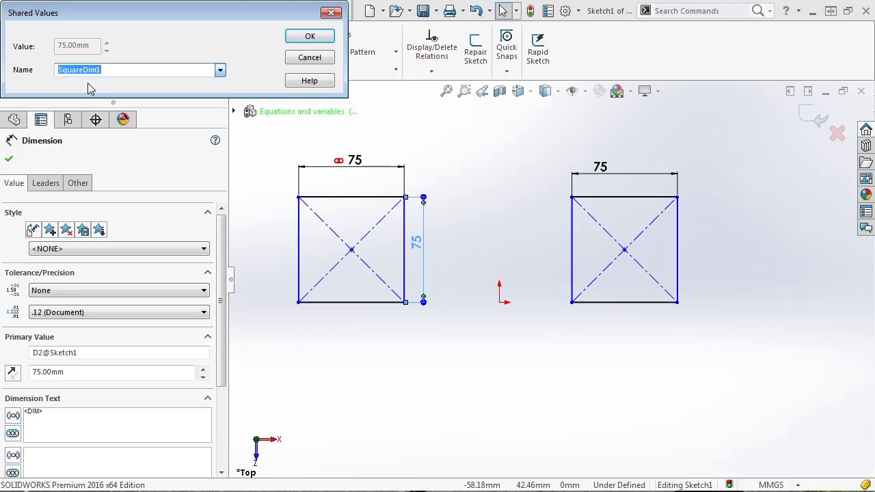
left_click(327, 43)
left_click(481, 219)
Step: Link the right square's horizontal dimension to the shared value SquareDim1
left_click(636, 177)
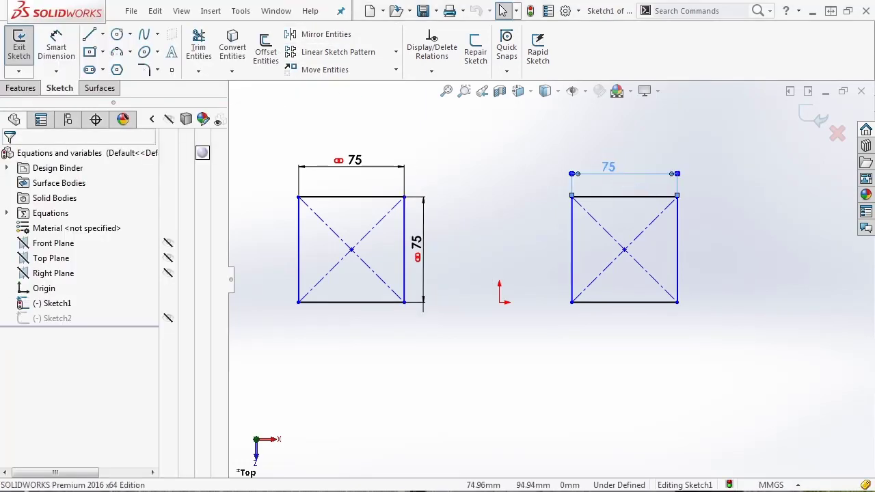
right_click(611, 168)
left_click(670, 378)
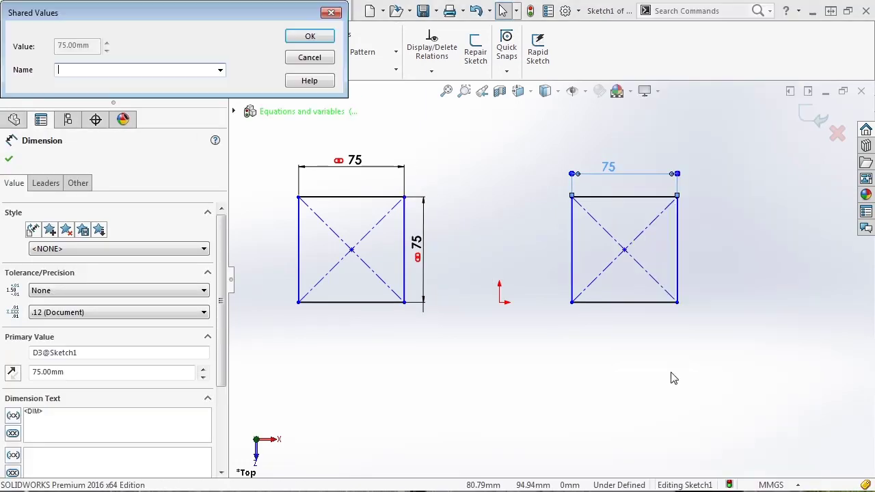
left_click(220, 70)
left_click(166, 84)
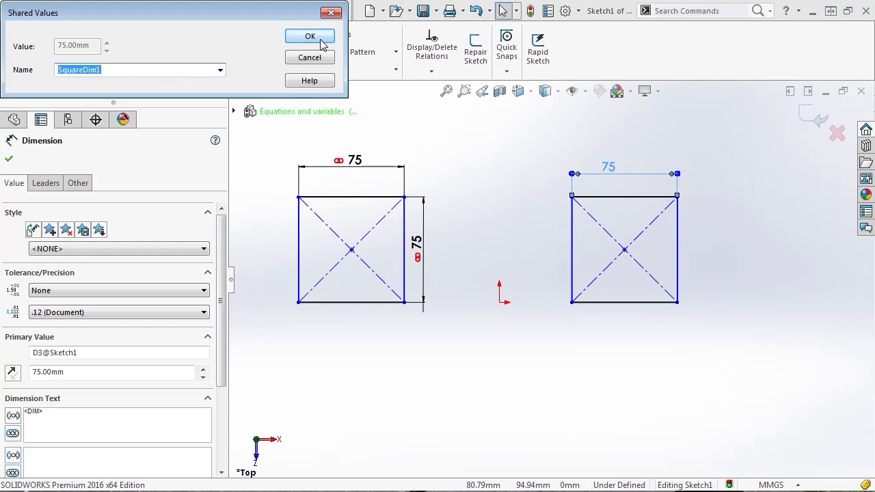
left_click(323, 44)
left_click(453, 143)
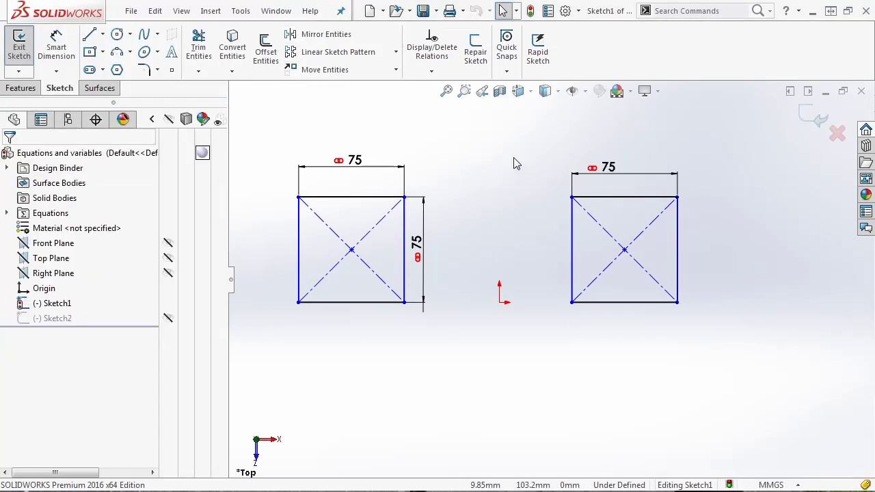
Step: Set the linked dimension on the right square to 100 mm
left_click(621, 170)
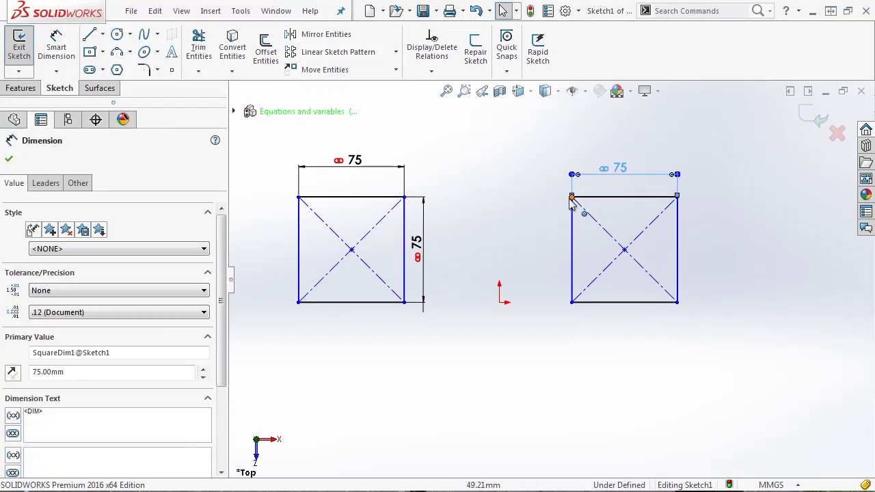
double_click(621, 170)
type("100")
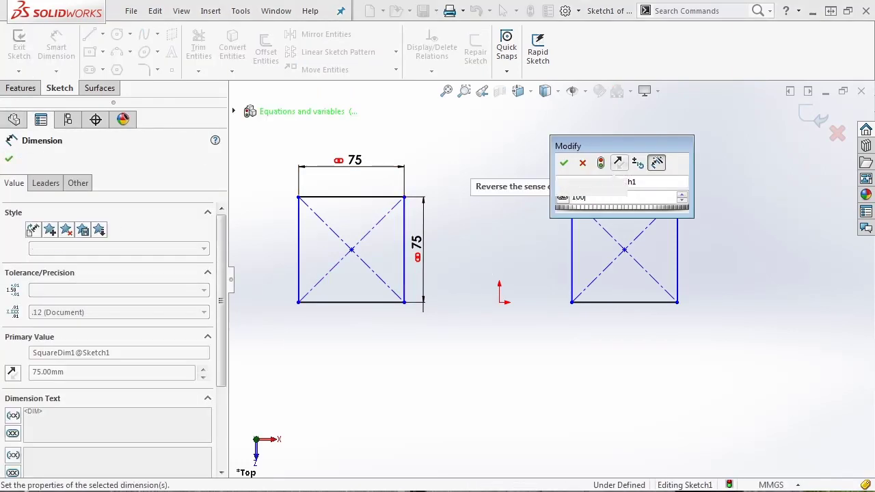
key("Return")
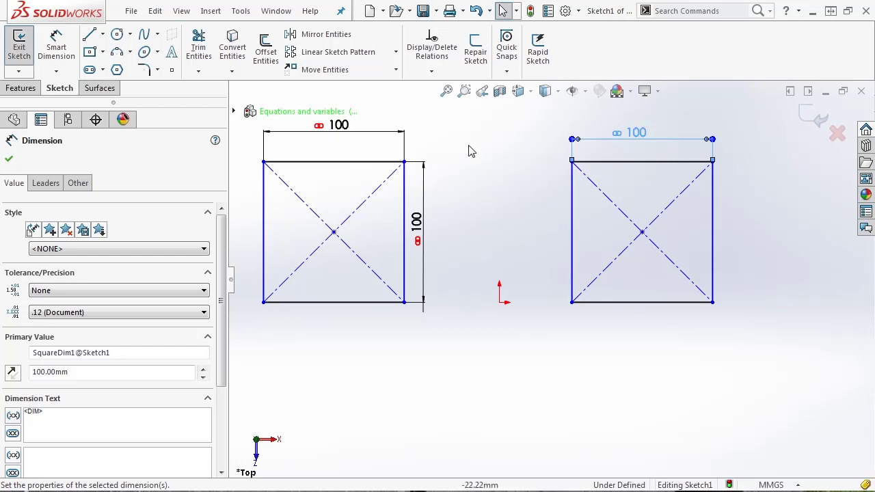
left_click(660, 292)
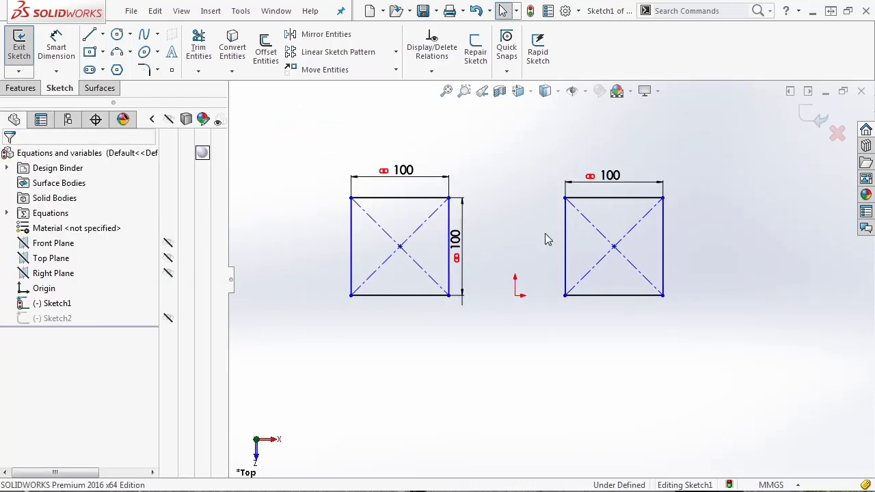
Step: Move the left square's vertical dimension to the square's outer left side and shift the square slightly away from the origin
key("f")
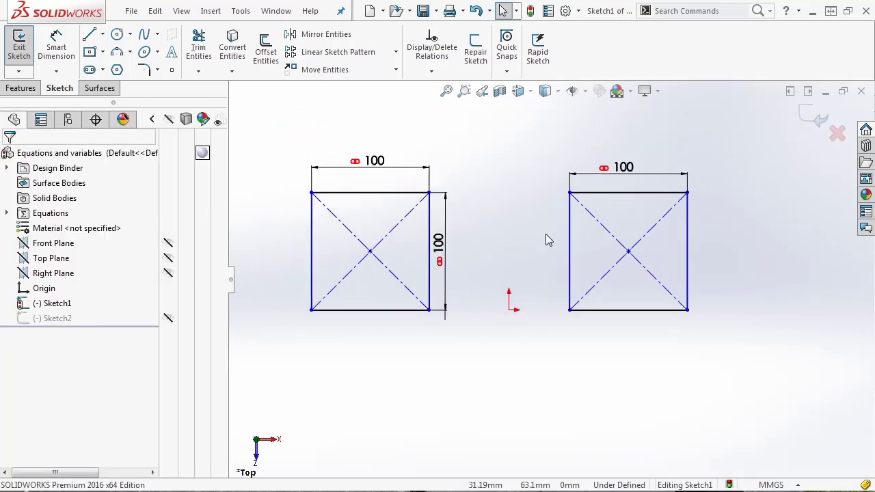
left_click(447, 244)
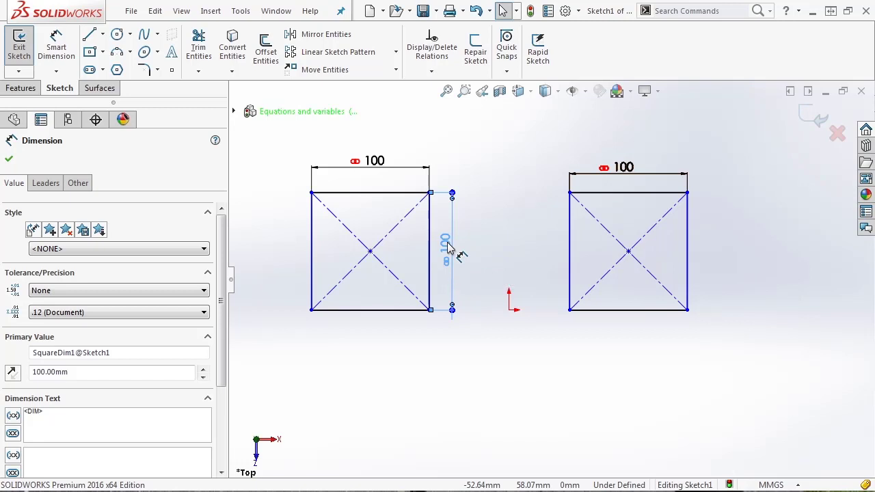
left_click_drag(448, 248, 283, 246)
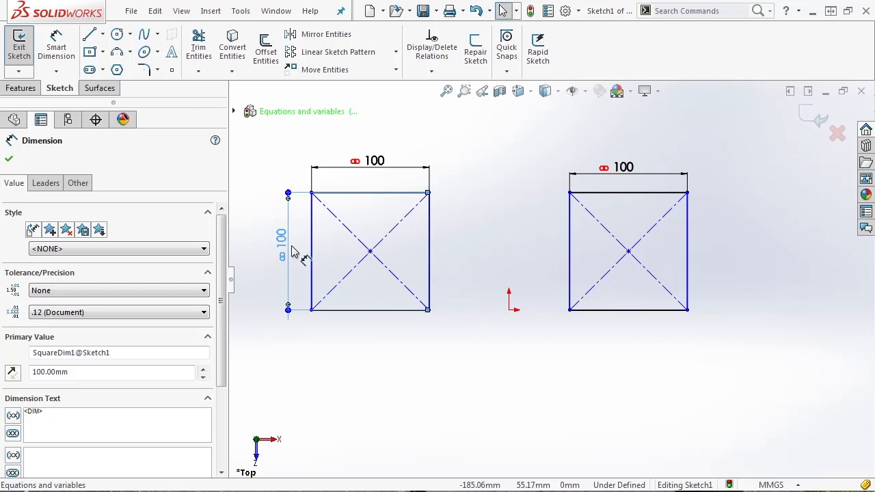
left_click(445, 284)
mouse_move(431, 309)
left_mouse_down()
mouse_move(361, 310)
mouse_move(445, 318)
left_mouse_up()
left_click(519, 338)
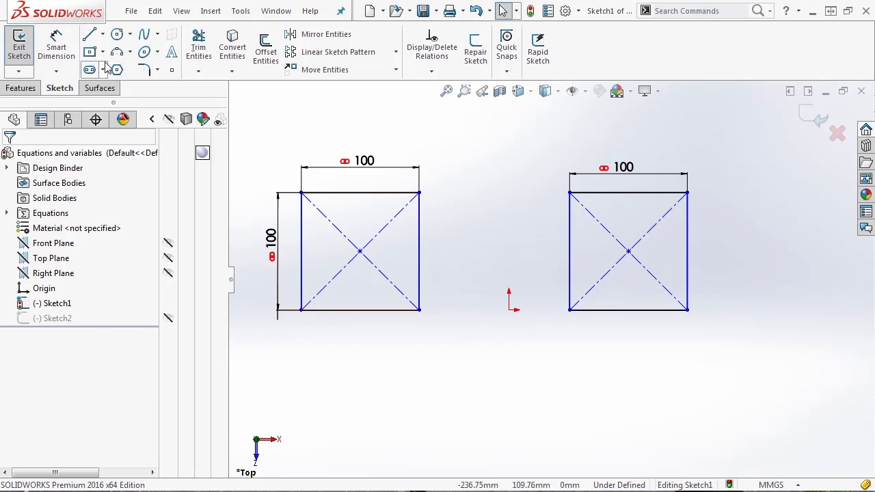
Step: Sketch horizontal construction lines connecting the origin with the nearest lower corner of each square
left_click(89, 35)
left_click(67, 306)
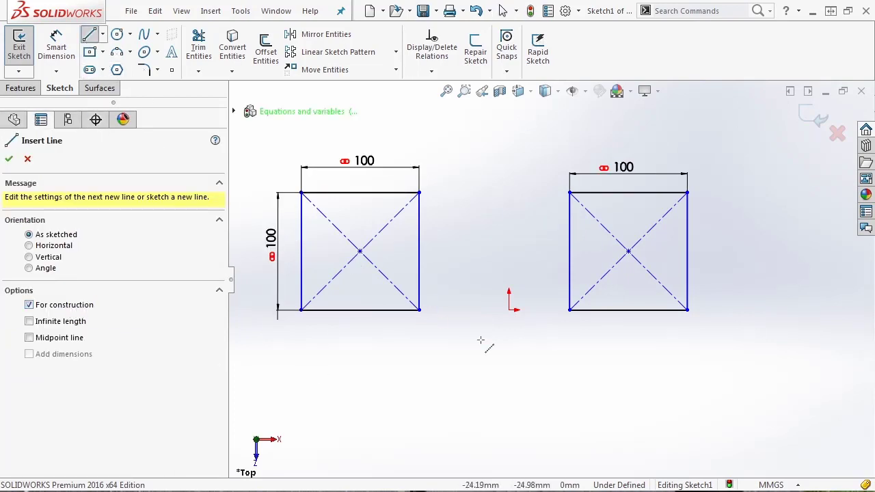
left_click(509, 310)
left_click(569, 310)
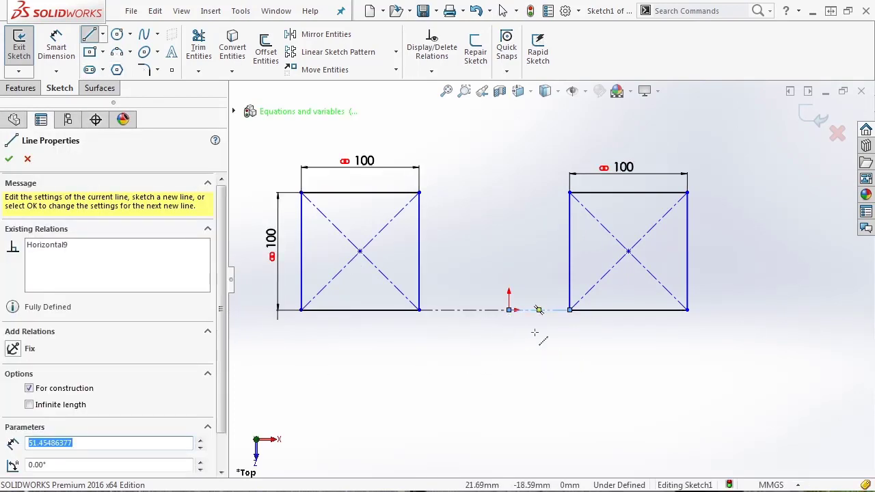
key("Escape")
Step: Make the two construction lines equal in length and pull the right square outward to about 71 mm from the origin
left_click(530, 310)
left_click(505, 316, "ctrl")
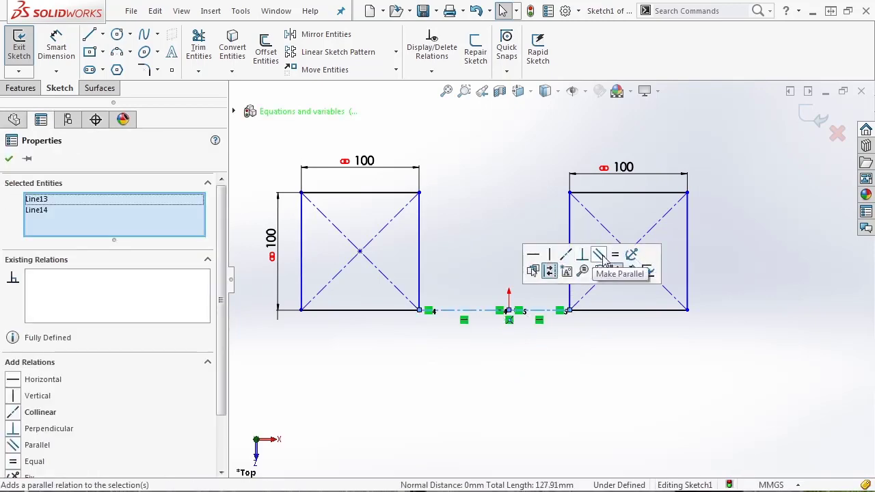
left_click(612, 254)
left_click_drag(688, 196, 712, 212)
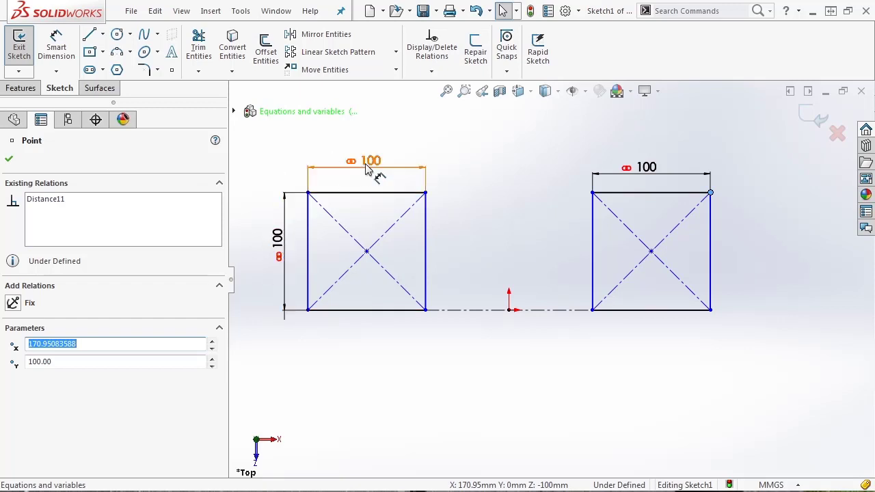
Step: Delete the right square's horizontal dimension
double_click(652, 176)
key("Delete")
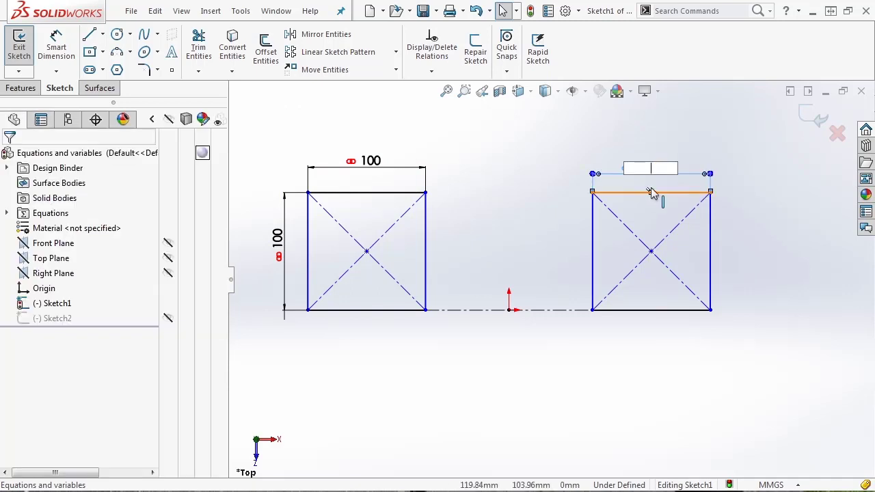
key("Return")
left_click(527, 253)
key("Delete")
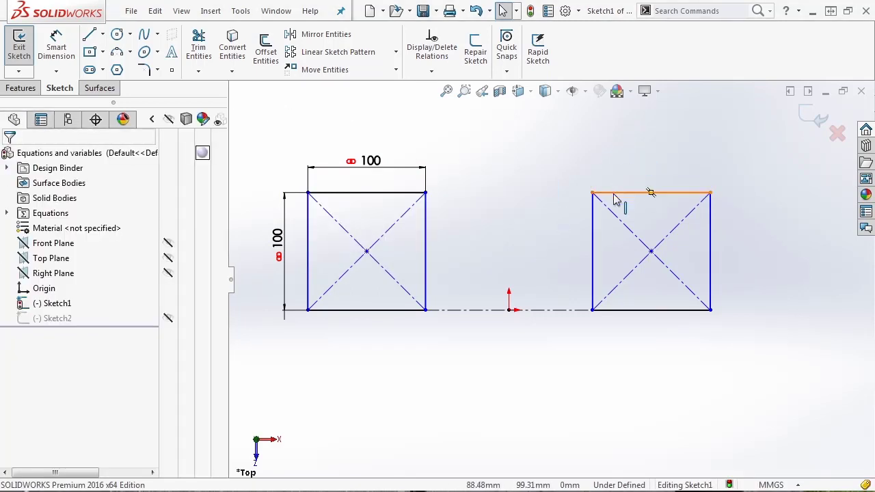
Step: Add an equal relation between the top edges of the right and left squares
left_click(615, 193)
left_click(410, 193, "ctrl")
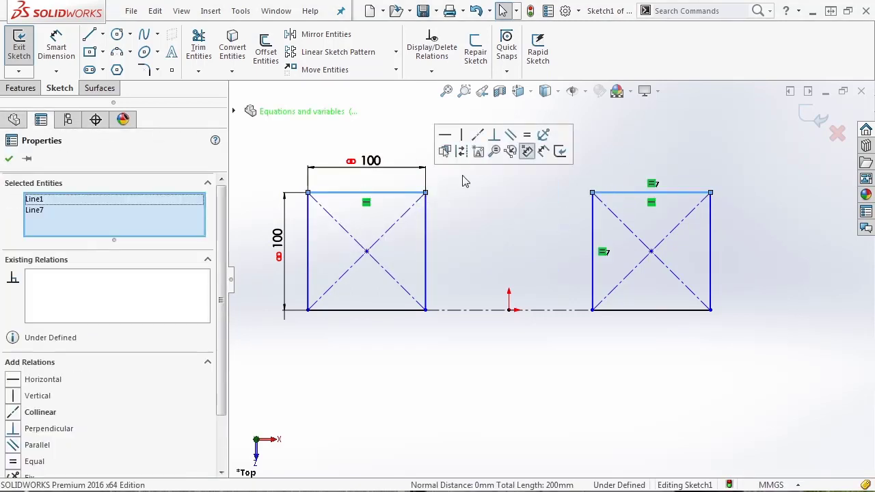
left_click(526, 134)
left_click(533, 207)
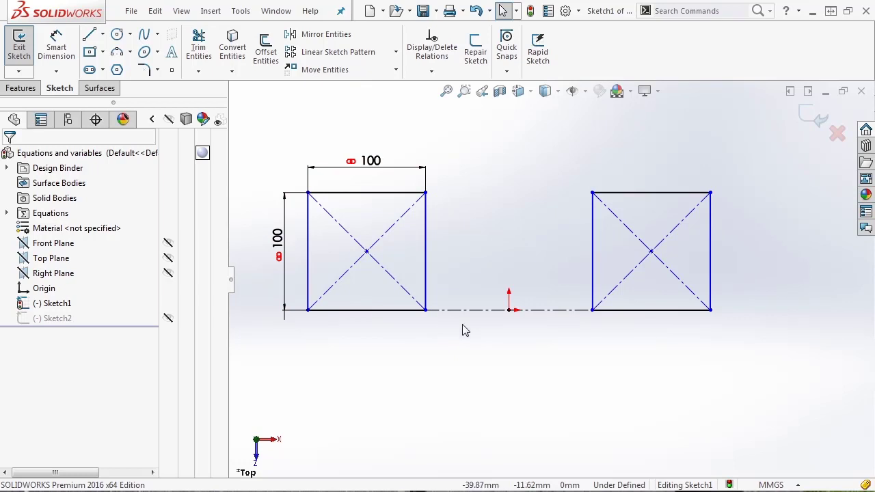
Step: Dimension the construction line between the left square and the origin, driving it with an equation equal to the global variable SquareDim1
key("s")
left_click(505, 332)
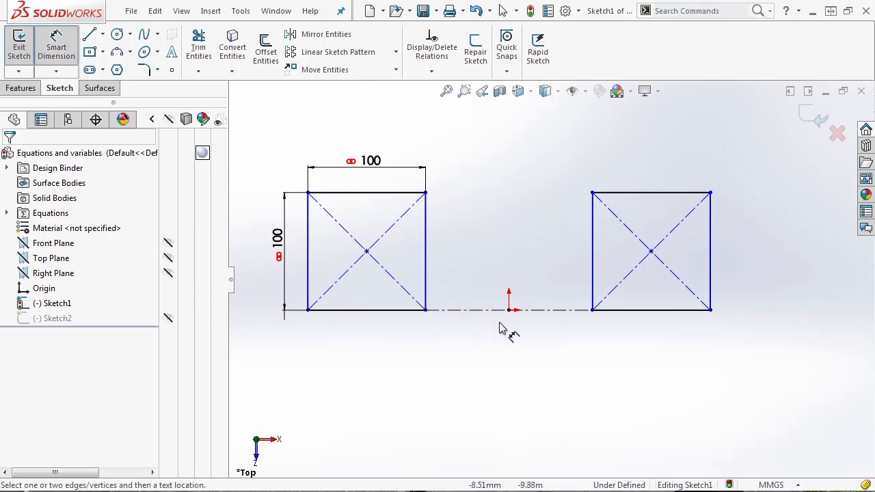
left_click(503, 311)
left_click(503, 334)
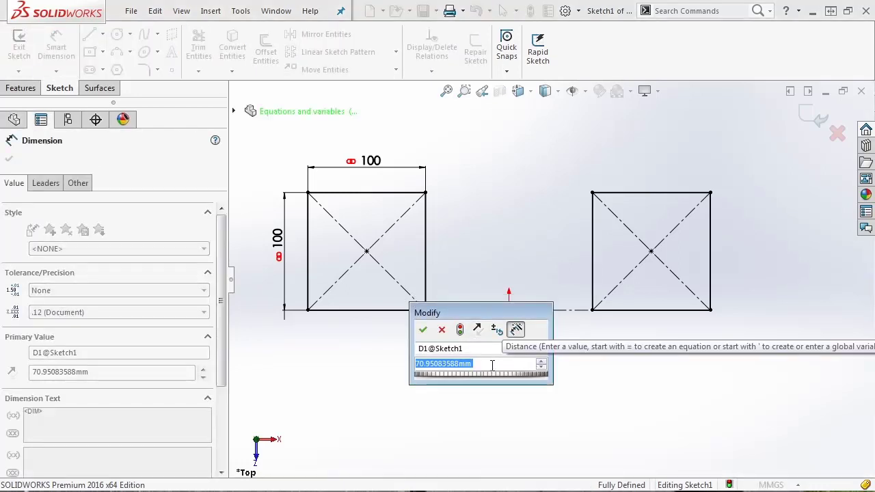
type("=")
mouse_move(513, 376)
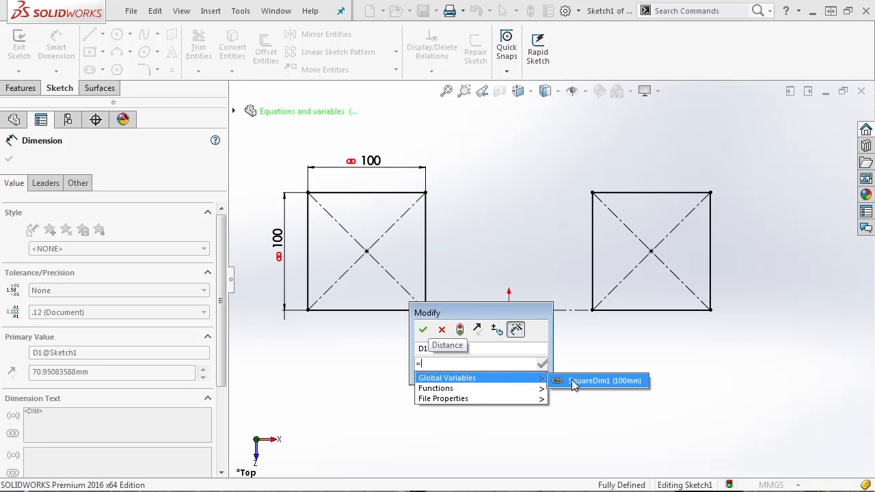
left_click(601, 384)
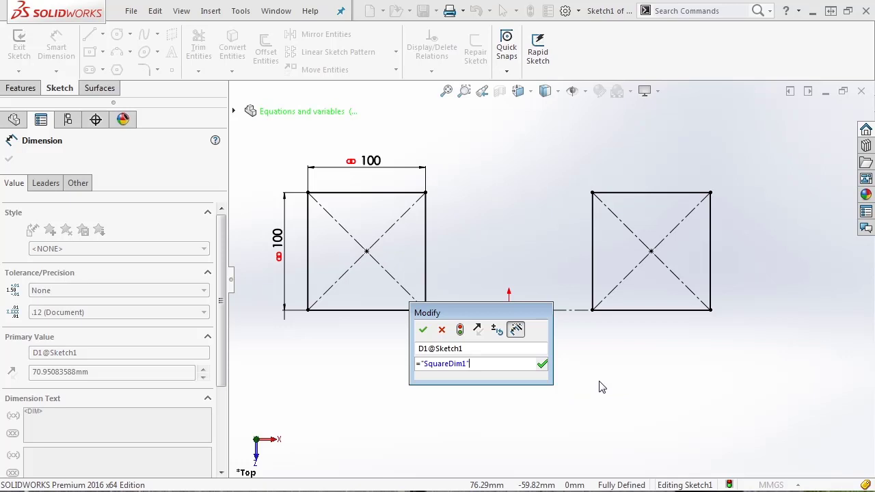
left_click(541, 365)
left_click(422, 329)
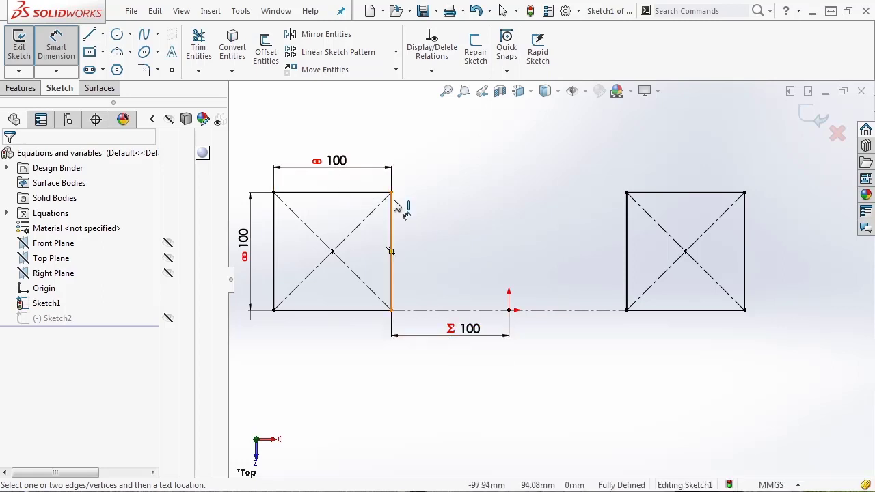
Step: Try to override the equation-driven distance between the left square and the origin with 150 mm
double_click(464, 333)
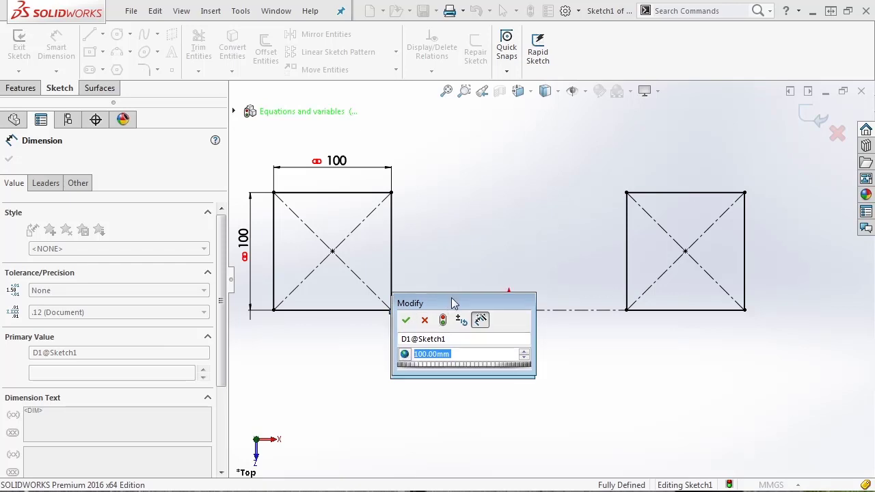
left_click_drag(451, 305, 494, 177)
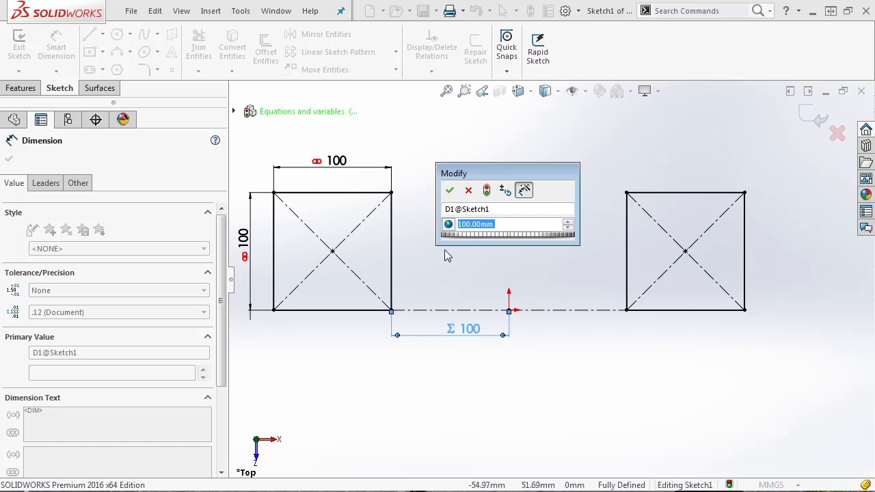
type("150")
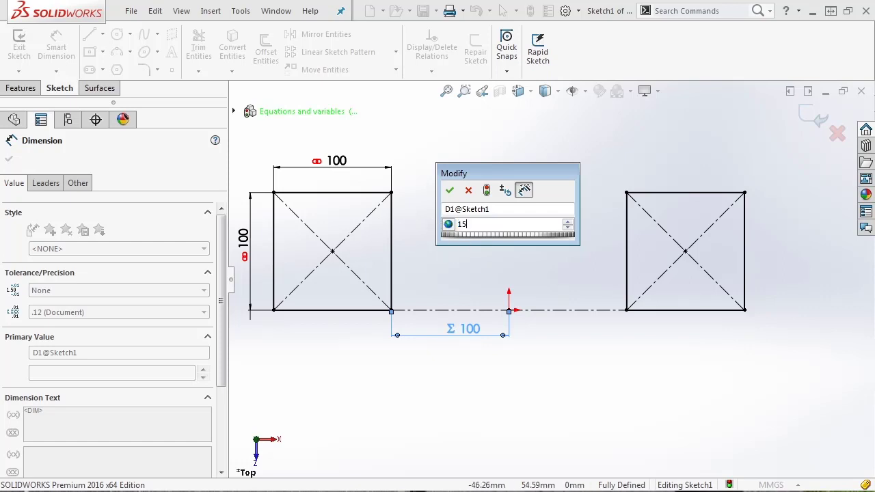
left_click_drag(513, 175, 547, 147)
left_click(503, 162)
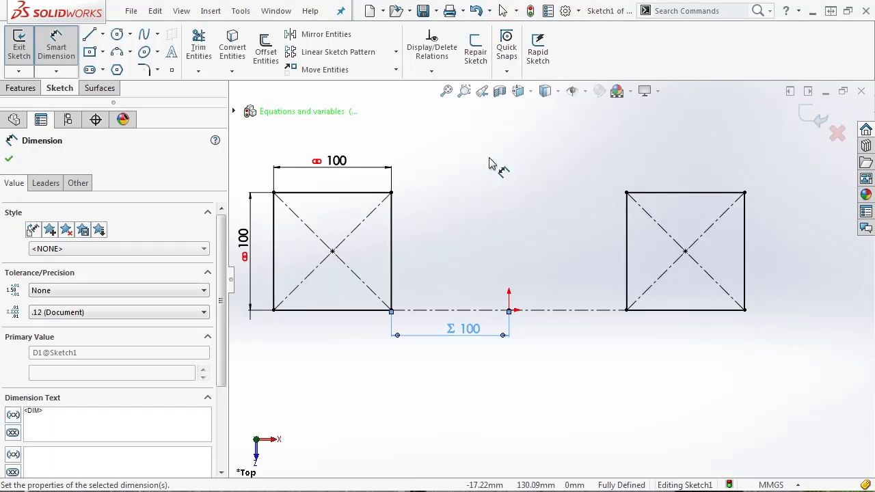
Step: Move the equation-driven distance dimension slightly further below the construction line
scroll(553, 299, "up", 3)
scroll(504, 322, "down", 2)
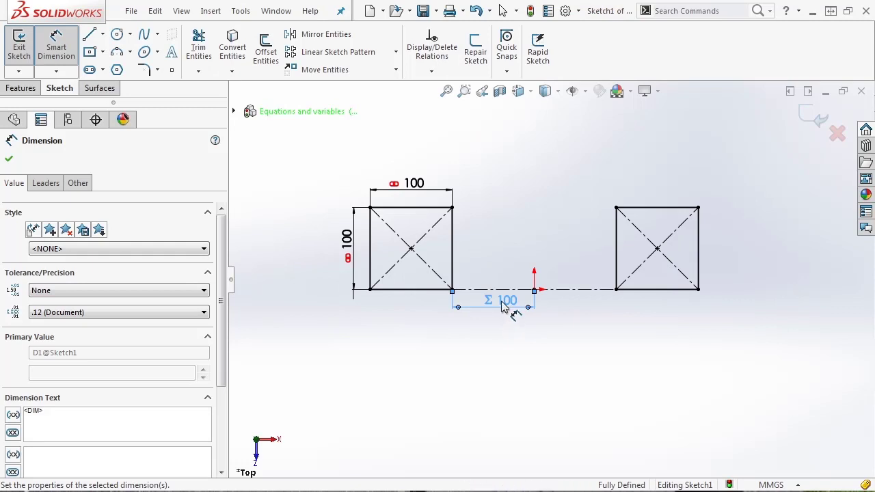
left_click_drag(513, 313, 514, 323)
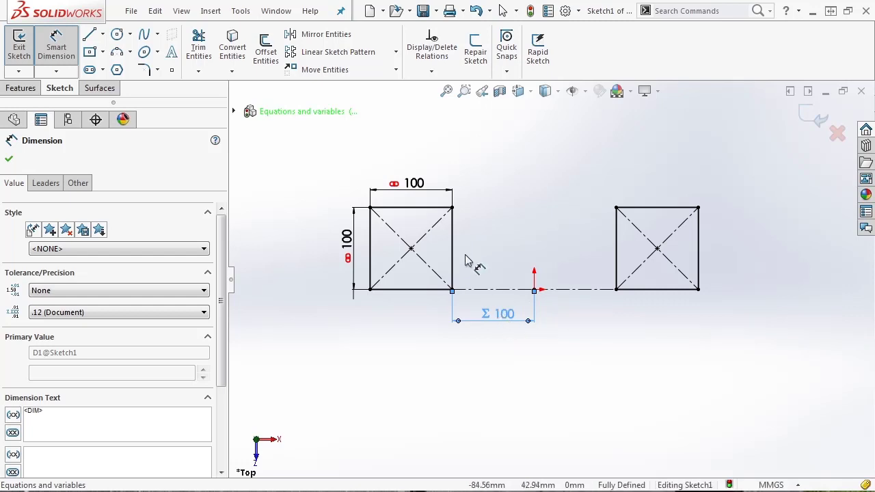
Step: Test the link by setting the left square's horizontal dimension to 150 mm and restoring it to 100 mm
double_click(420, 195)
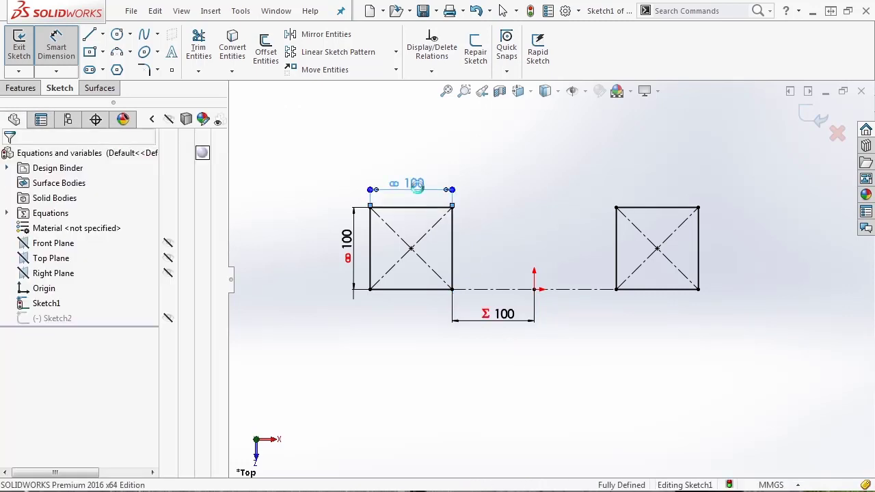
type("150")
key("Return")
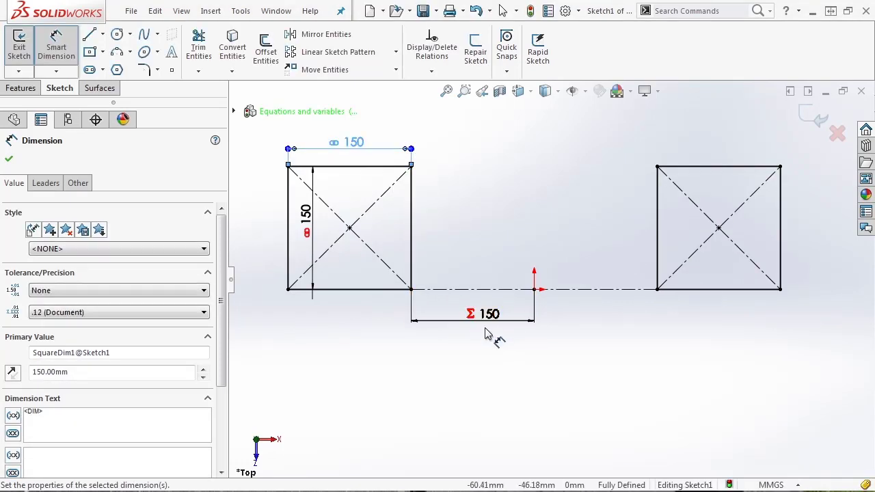
double_click(357, 143)
type("100")
key("Return")
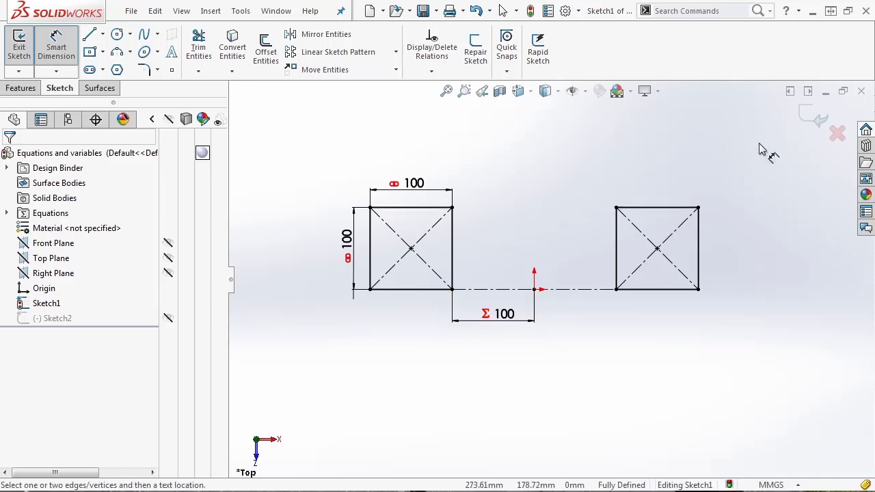
Step: Exit the sketch and show Sketch2 instead of Sketch1
left_click(813, 119)
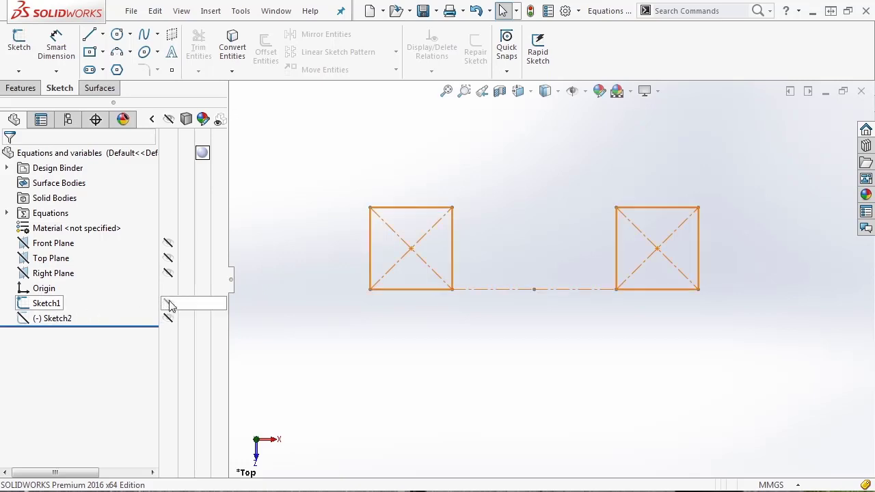
left_click(168, 303)
left_click(169, 317)
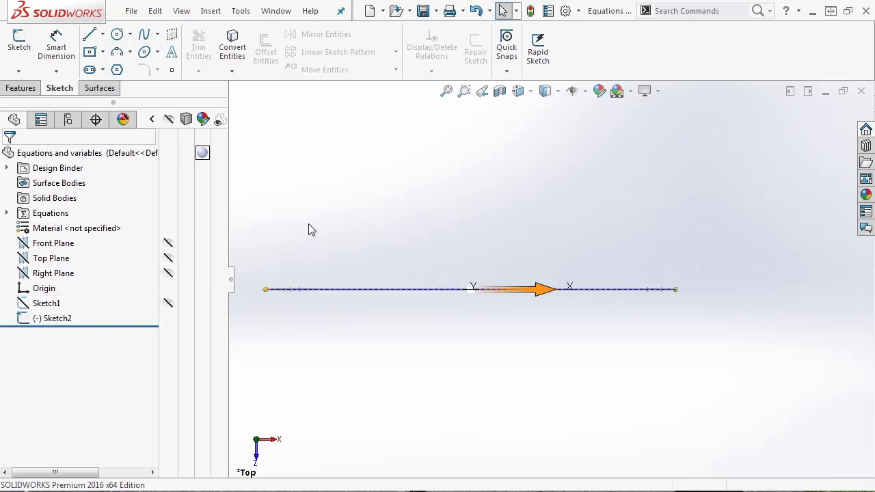
Step: Orient the view normal to Sketch2
key("f")
left_click(54, 318)
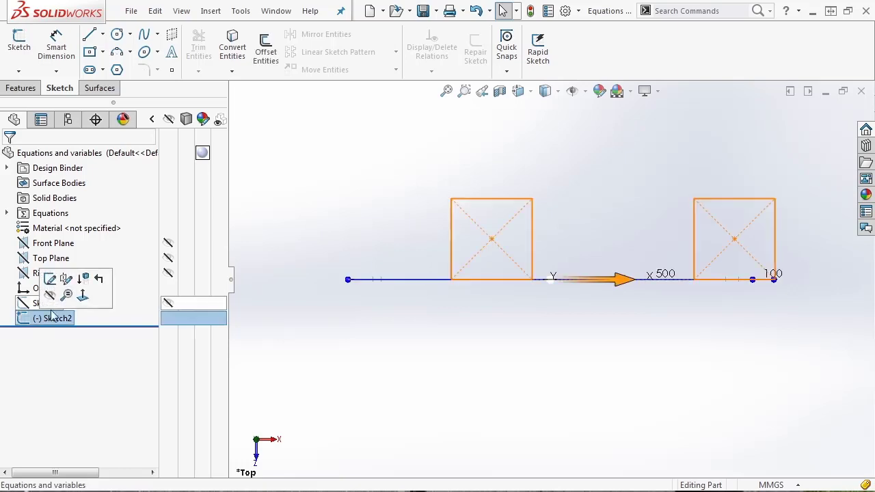
left_click(83, 301)
left_click(355, 365)
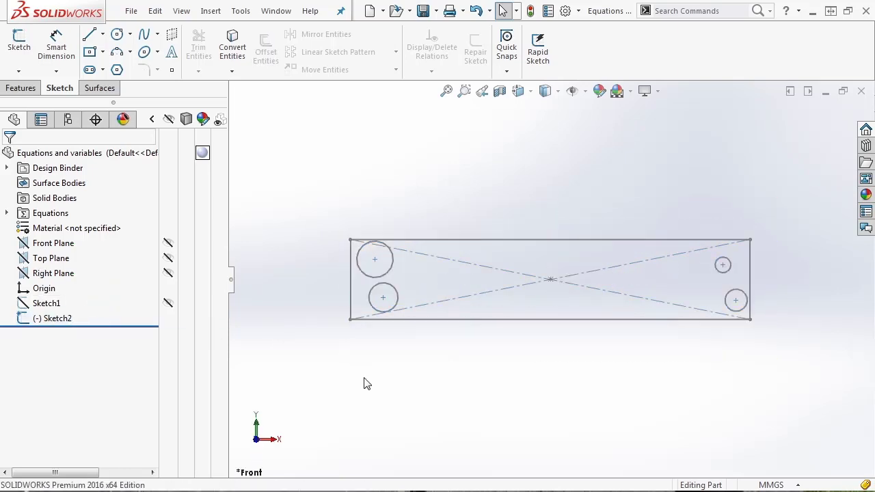
Step: Open the part's equations and global variables manager and enlarge its window
left_click(241, 11)
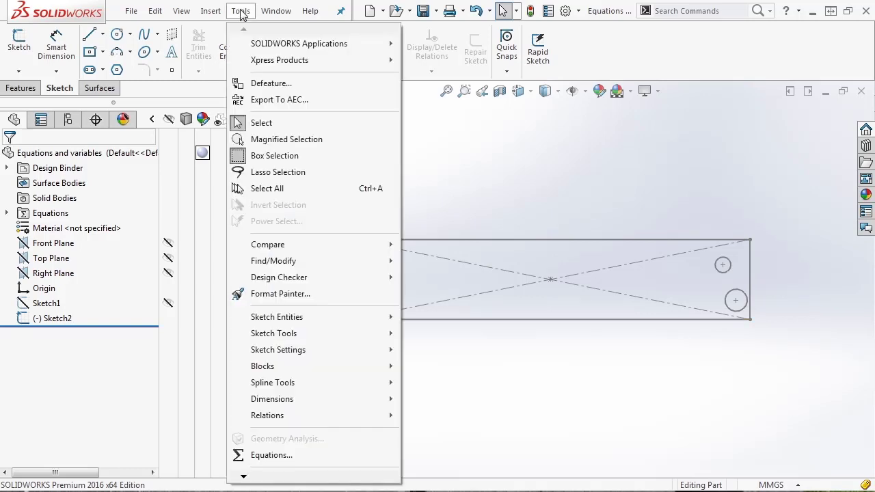
left_click(272, 455)
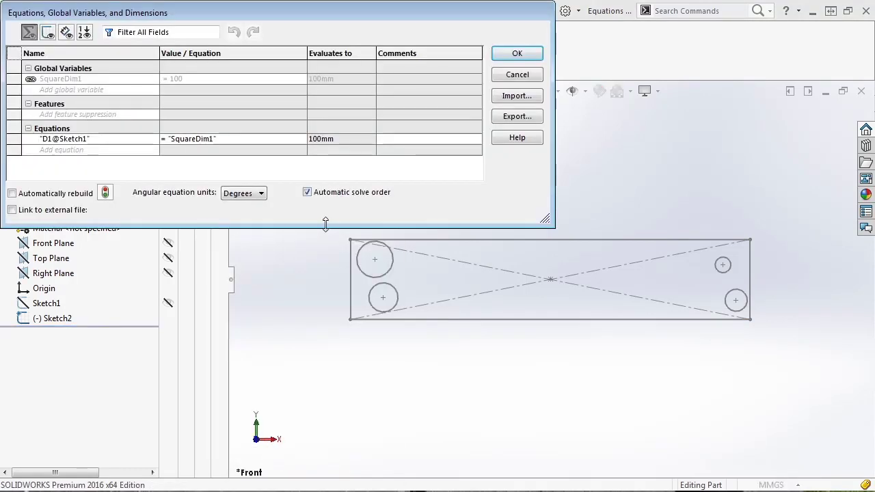
left_click_drag(326, 225, 333, 443)
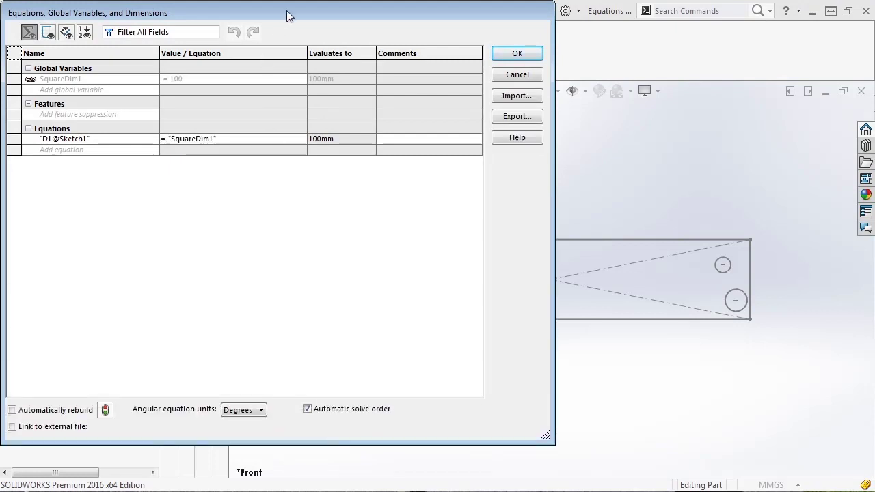
left_click_drag(287, 12, 314, 15)
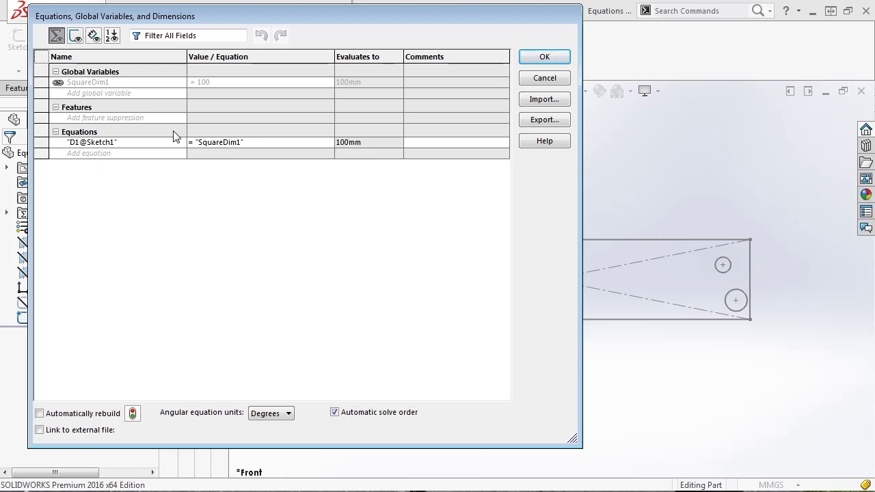
Step: Add a global variable named SquareDim2 with the value 100 and accept the equations manager
left_click(108, 93)
type("SquareDim2")
key("Tab")
type("100")
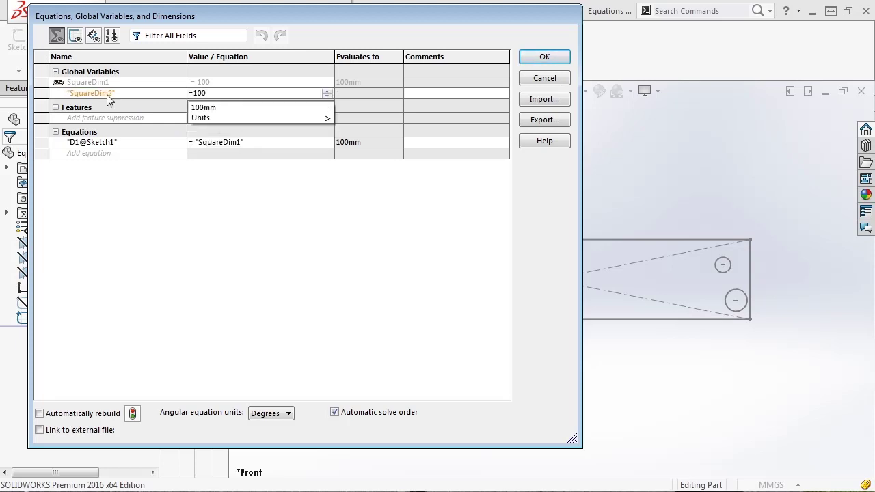
key("Return")
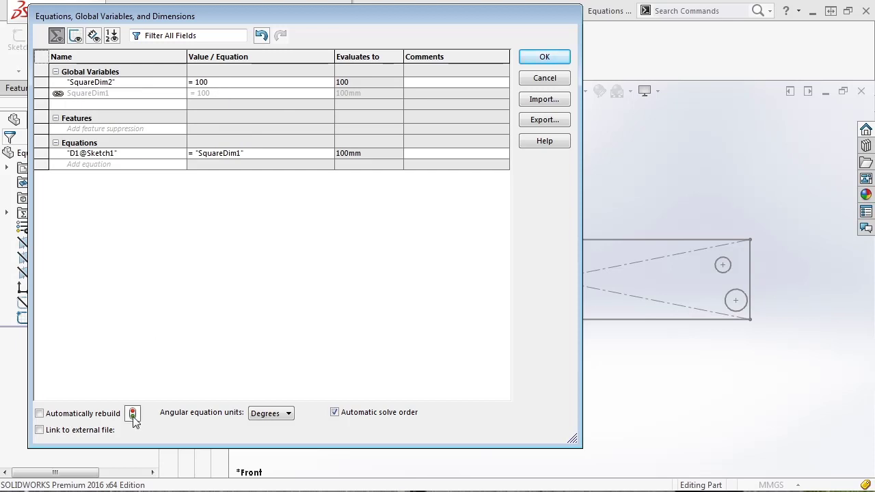
left_click(547, 60)
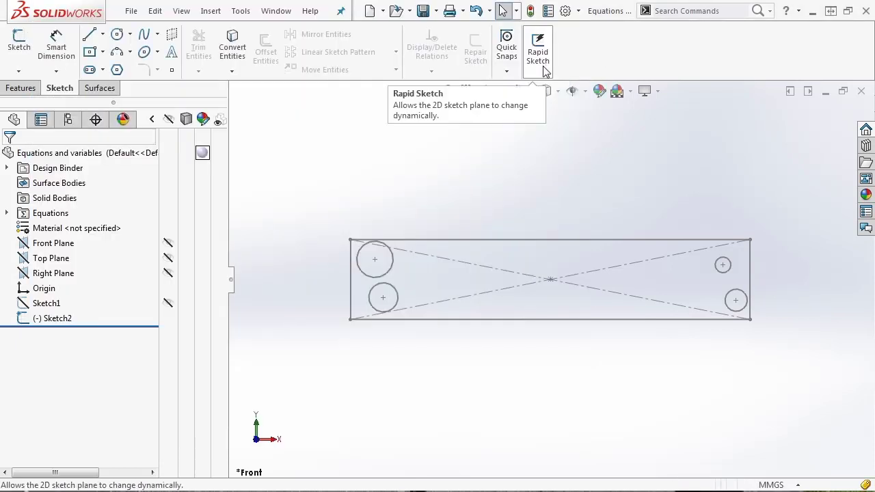
Step: Edit Sketch2 and link the rectangle's vertical dimension to the global variable SquareDim2
left_click(39, 320)
left_click(44, 280)
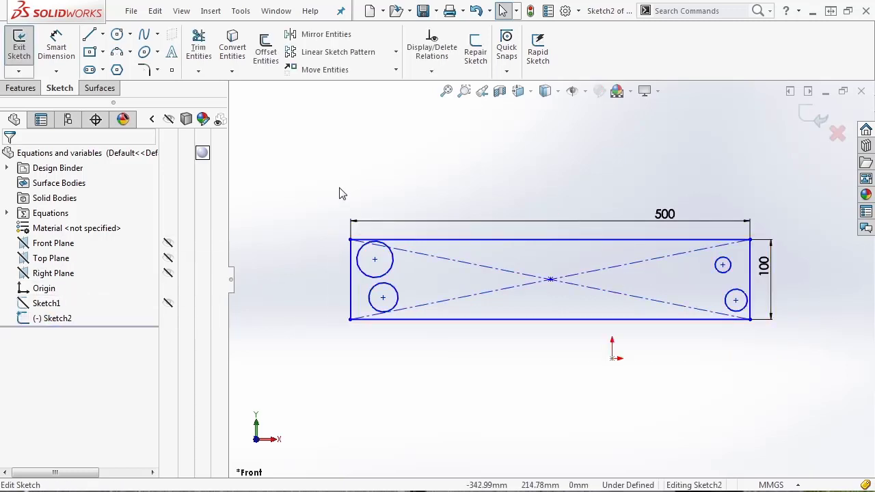
left_click(780, 286)
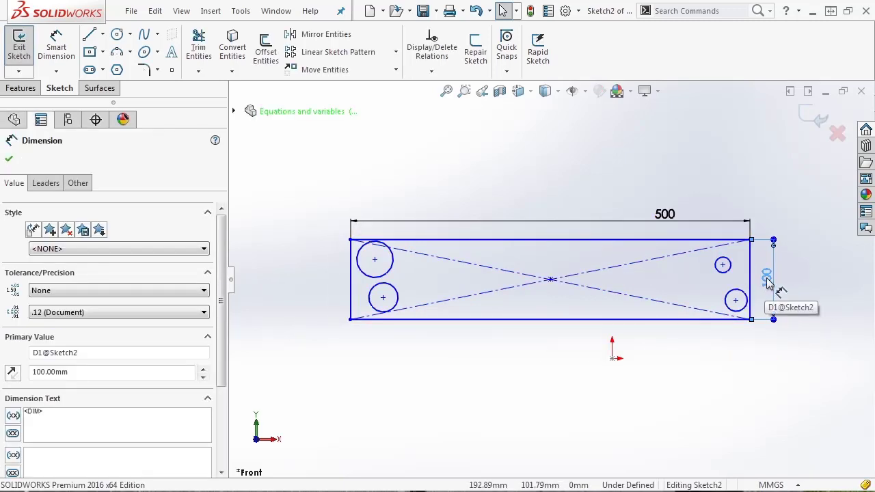
double_click(769, 279)
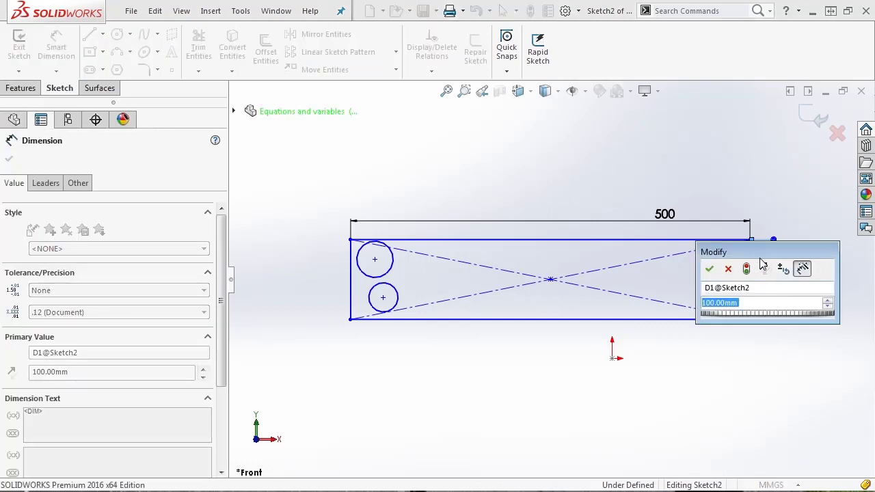
mouse_move(761, 261)
left_mouse_down()
mouse_move(750, 180)
mouse_move(536, 143)
left_mouse_up()
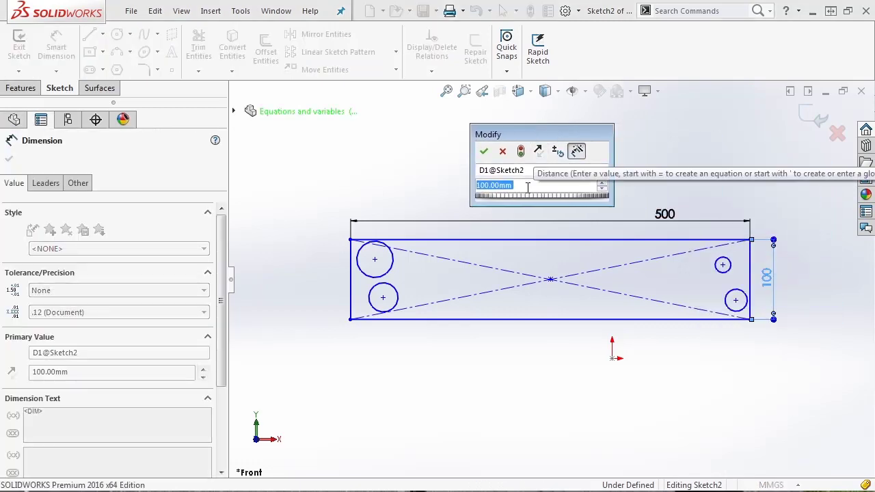
type("=")
mouse_move(534, 206)
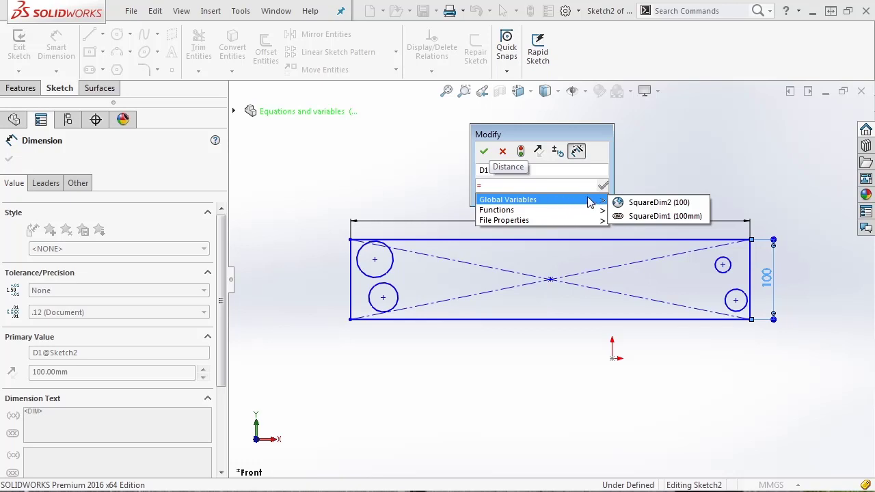
left_click(632, 202)
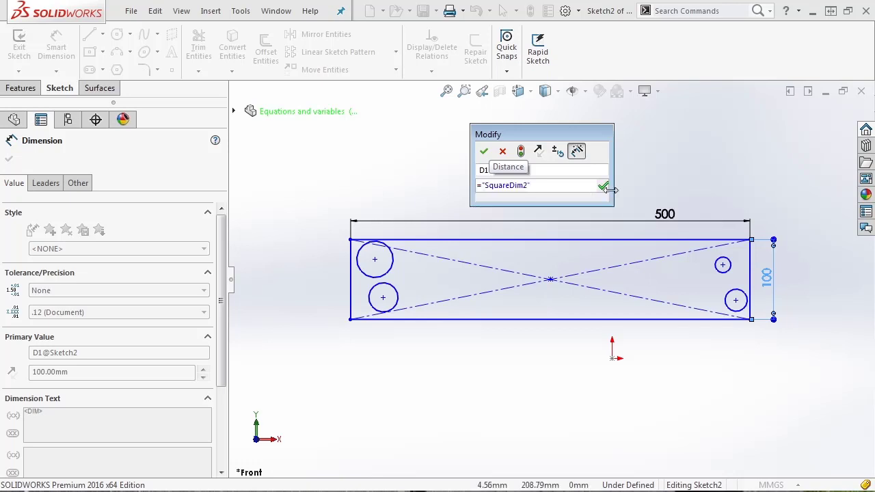
left_click(603, 188)
left_click(484, 151)
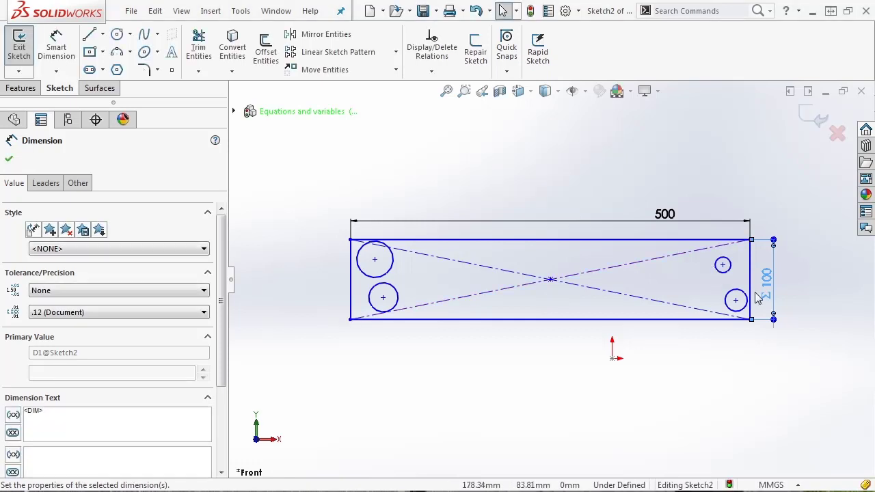
left_click(793, 322)
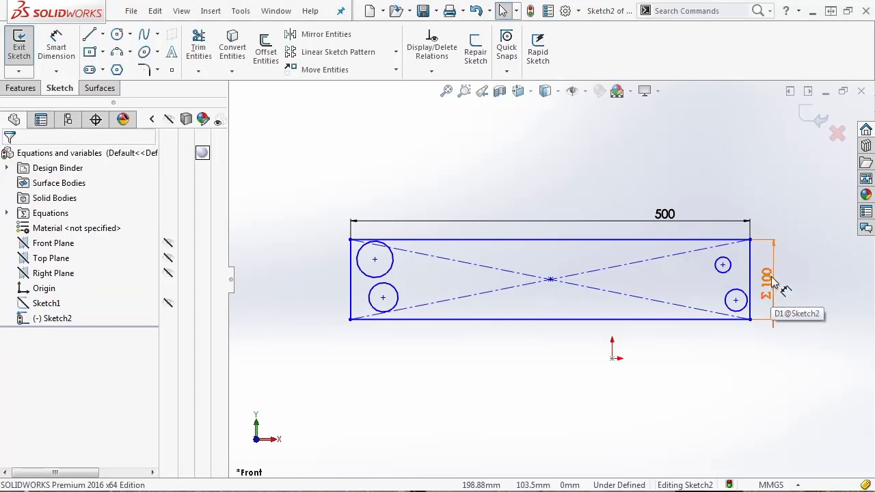
Step: Set the rectangle's linked vertical dimension to 105 mm and rebuild the part
double_click(771, 287)
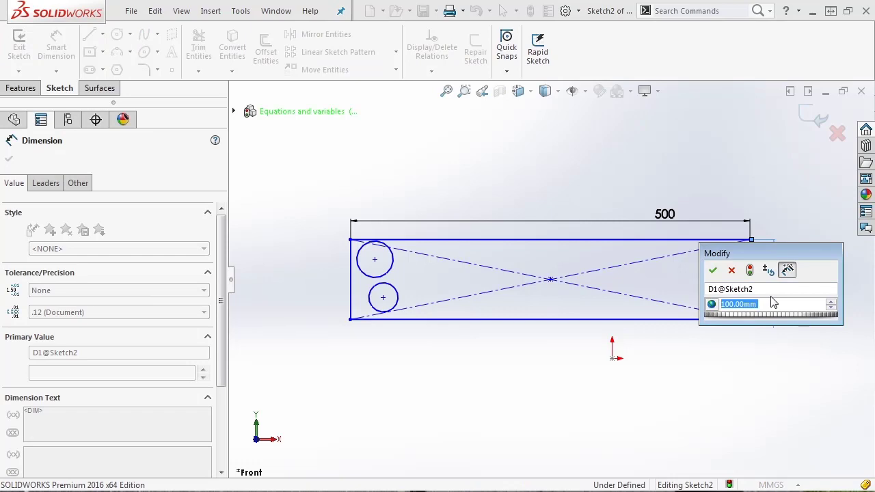
type("105")
key("Tab")
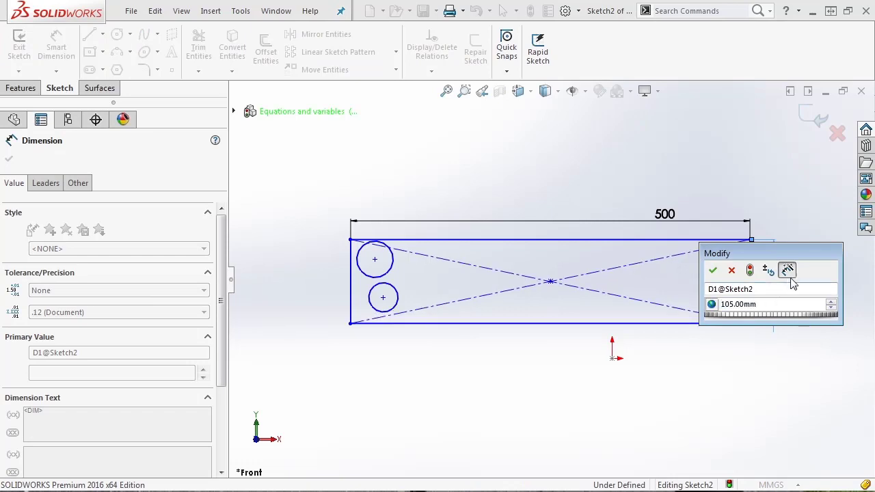
left_click(712, 271)
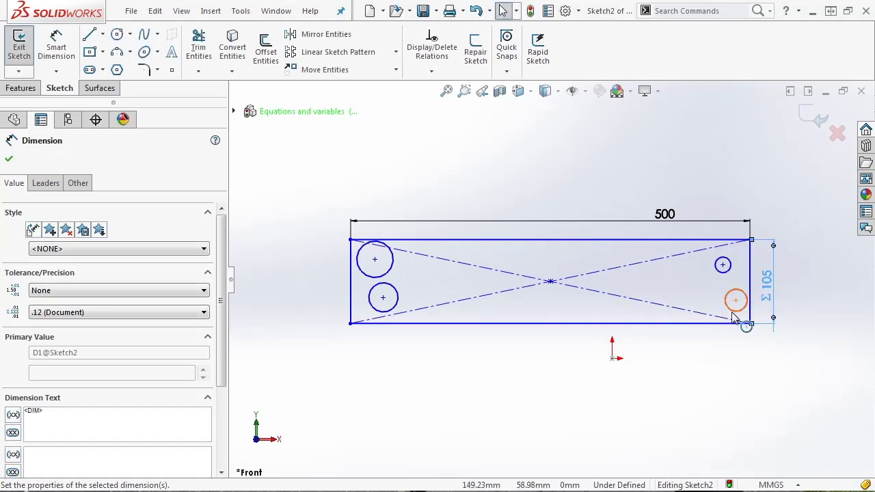
key("Escape")
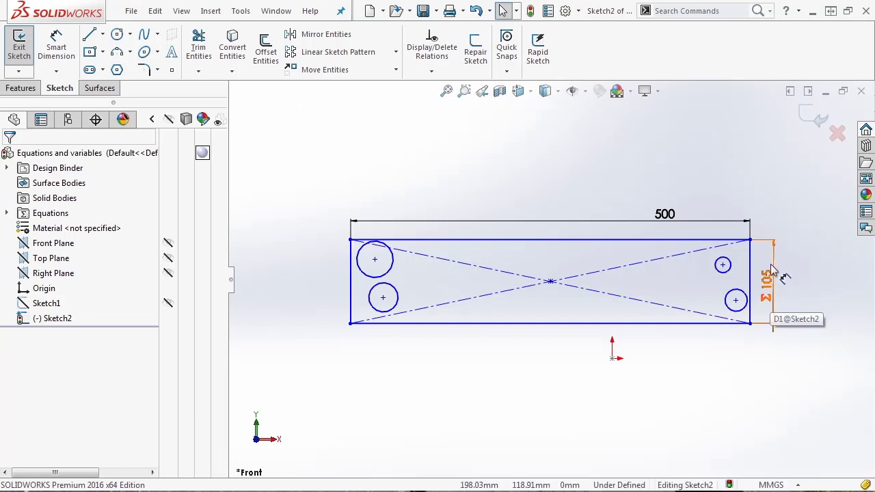
left_click(531, 11)
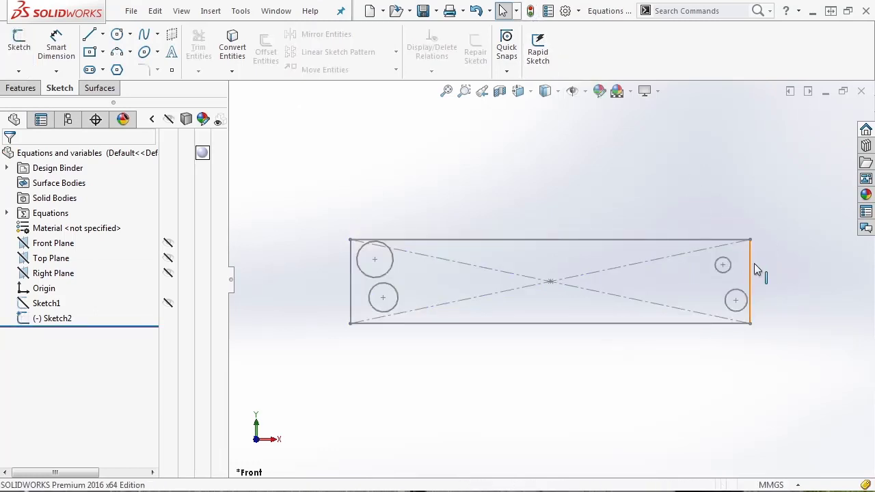
Step: Reopen the equations manager and add a global variable named Holedia with the value 25
left_click(94, 320)
right_click(24, 217)
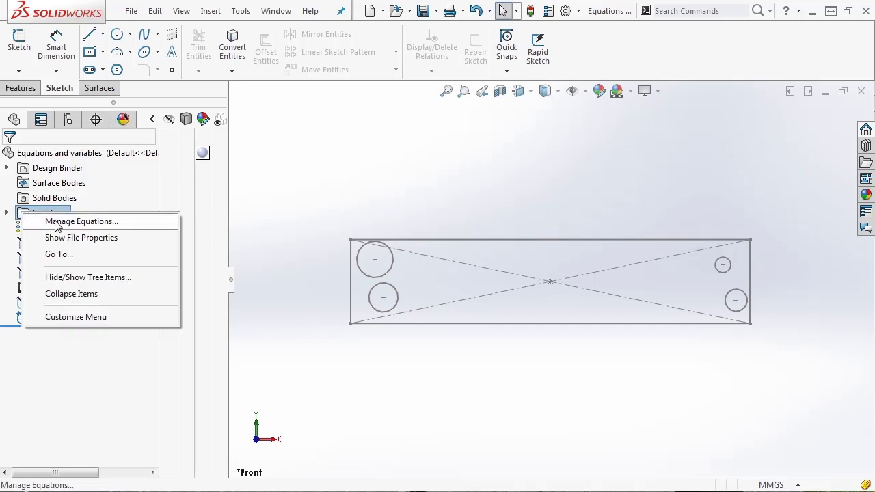
left_click(58, 222)
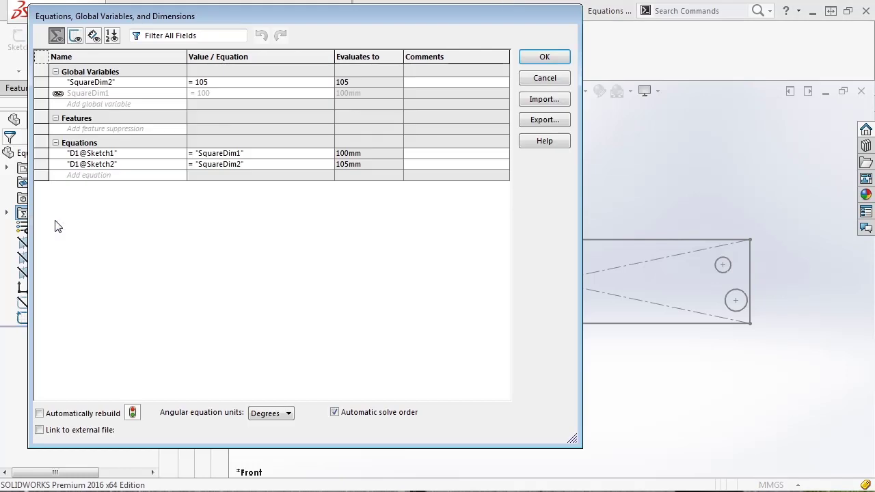
left_click(103, 104)
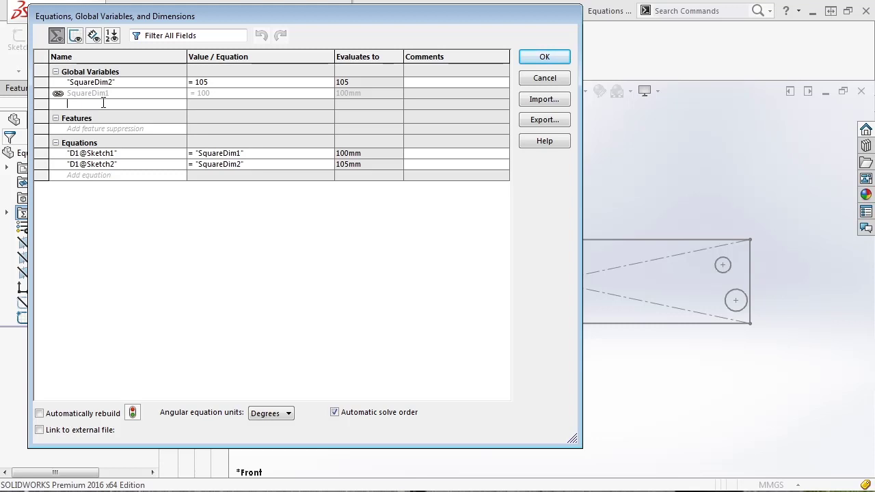
key("Tab")
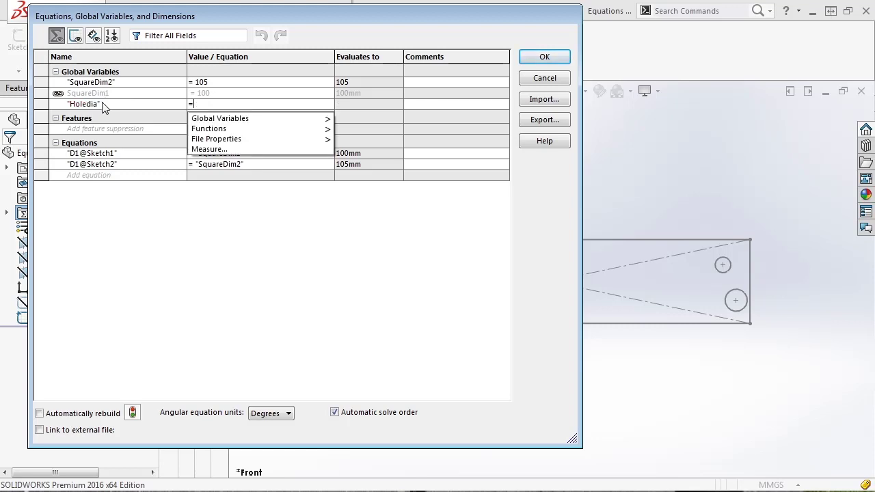
type("25")
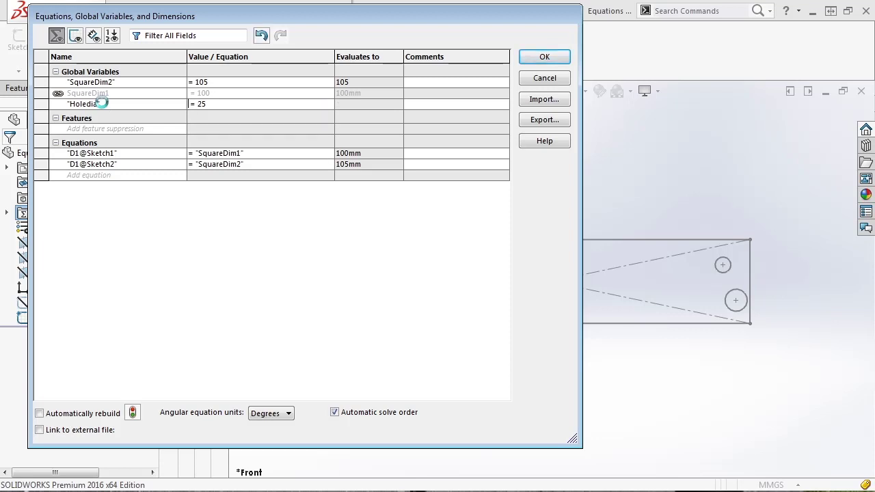
key("Return")
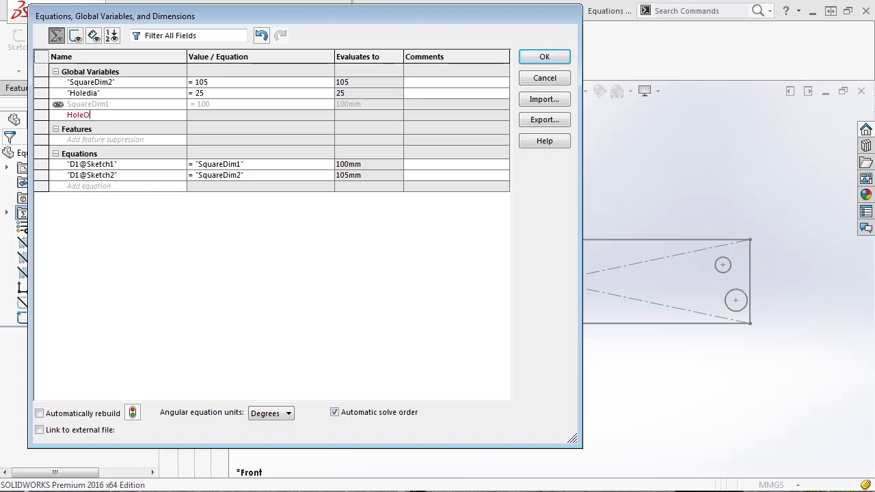
Step: Add a global variable named HoleOffset defined by the equation "Holedia" * 2
type("HoleOffset")
key("Tab")
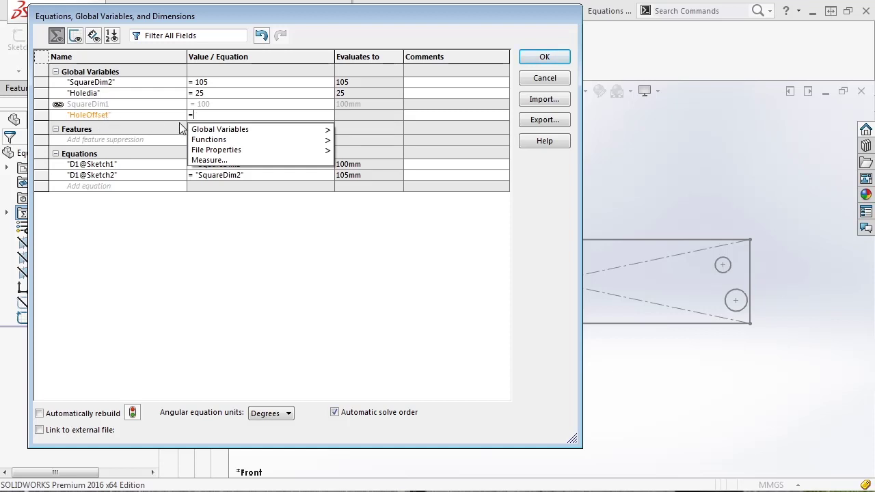
mouse_move(232, 135)
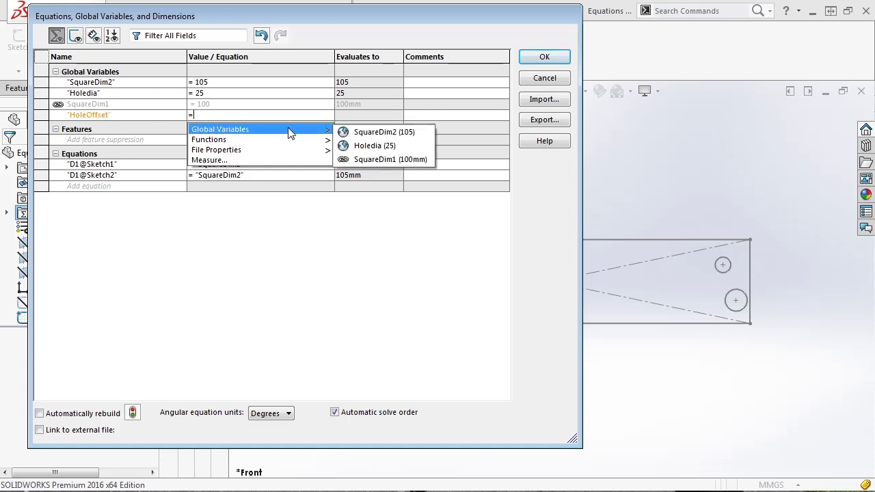
left_click(352, 146)
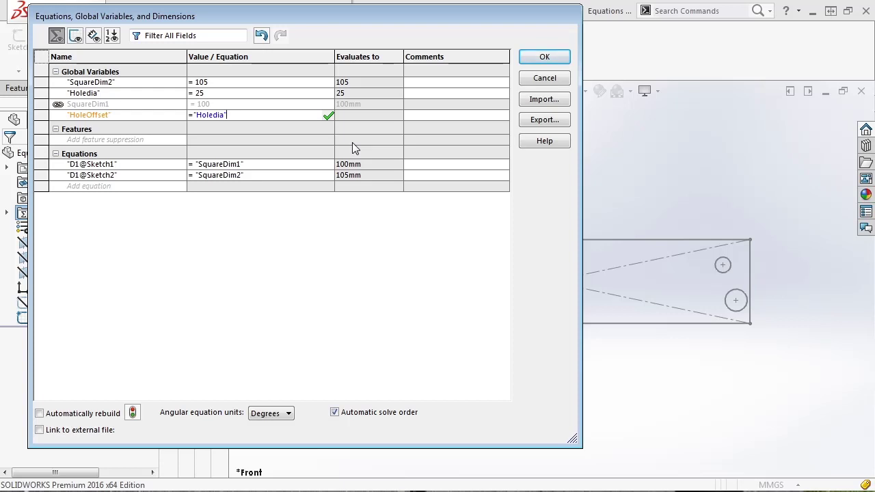
type("* 2")
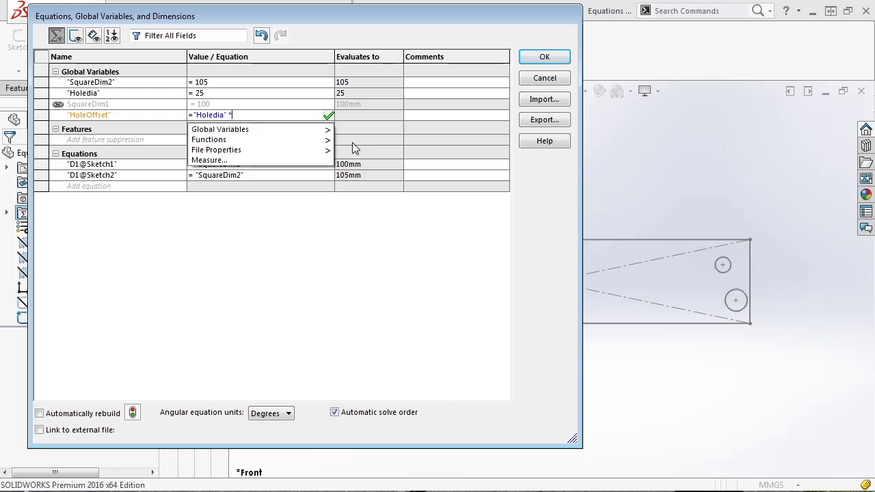
key("Return")
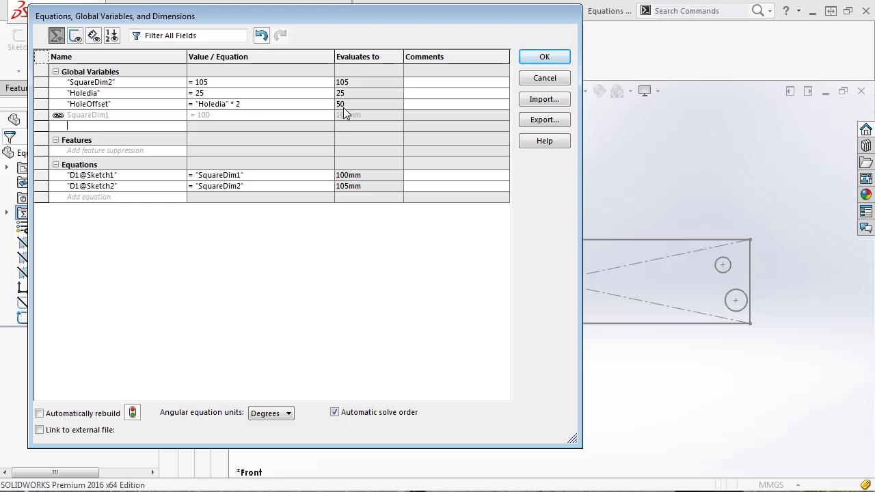
Step: Change the HoleOffset equation to "Holedia" * 2.5 and accept the equations manager
left_click(258, 103)
type(".5")
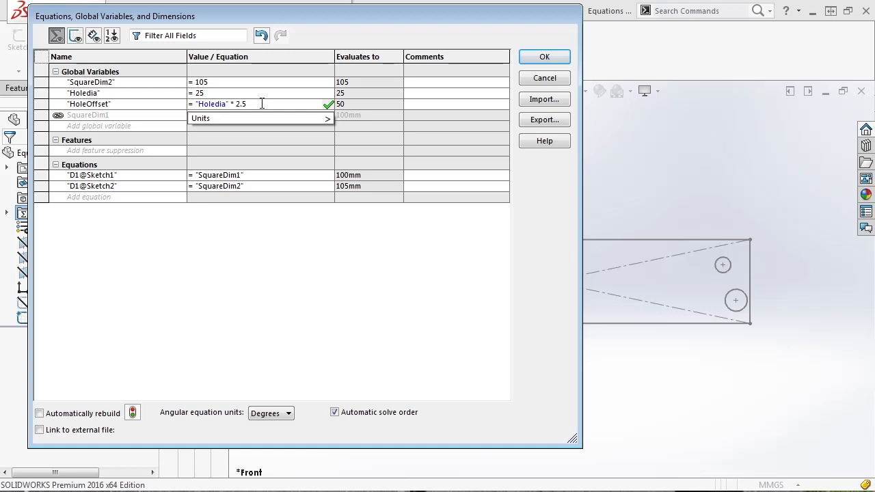
left_click(327, 106)
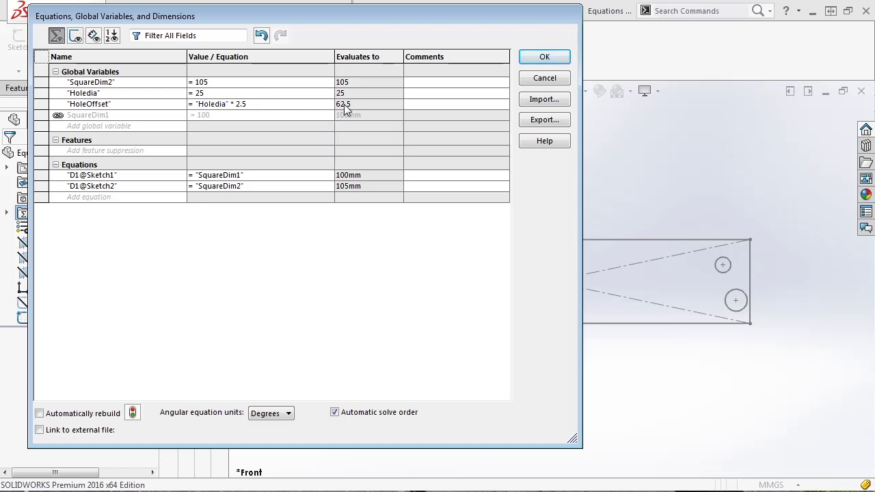
left_click(544, 56)
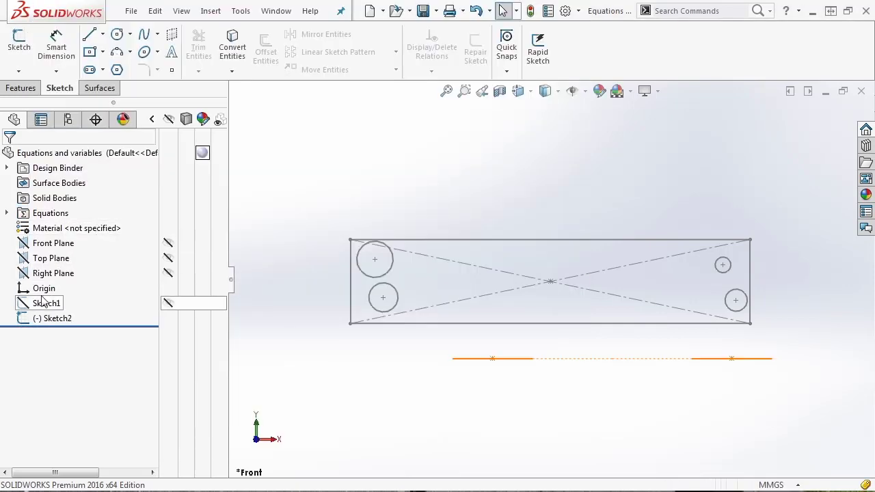
Step: Edit Sketch2 and apply an Equal relation to all four circles in the rectangle
left_click(41, 318)
left_click(41, 282)
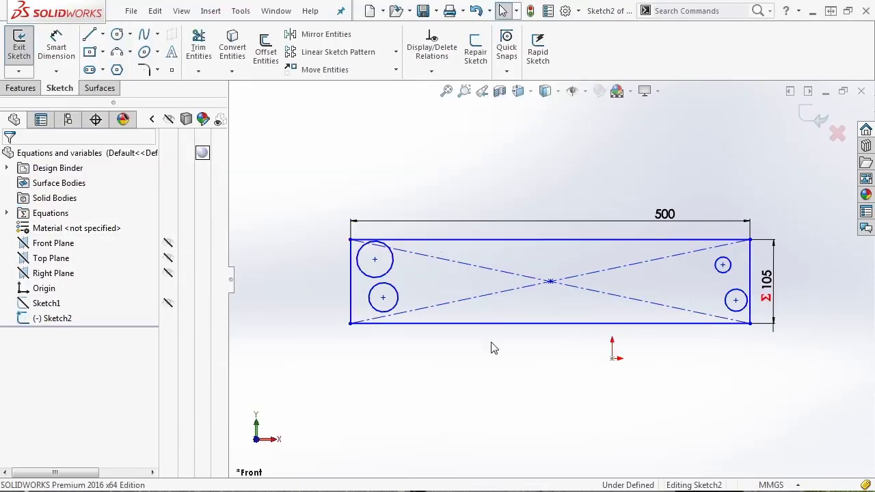
scroll(373, 270, "down", 2)
left_click(394, 271)
left_click(404, 296, "ctrl")
scroll(560, 301, "up", 3)
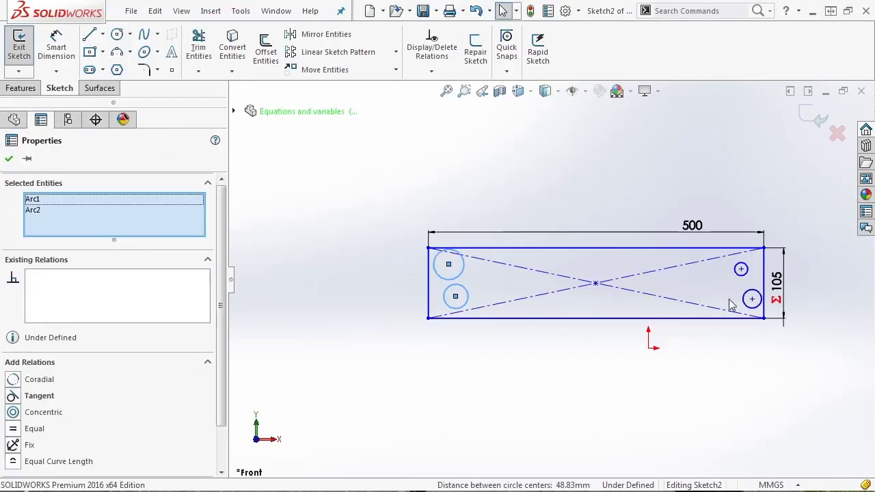
scroll(746, 301, "down", 1)
left_click(742, 290, "ctrl")
left_click(738, 255, "ctrl")
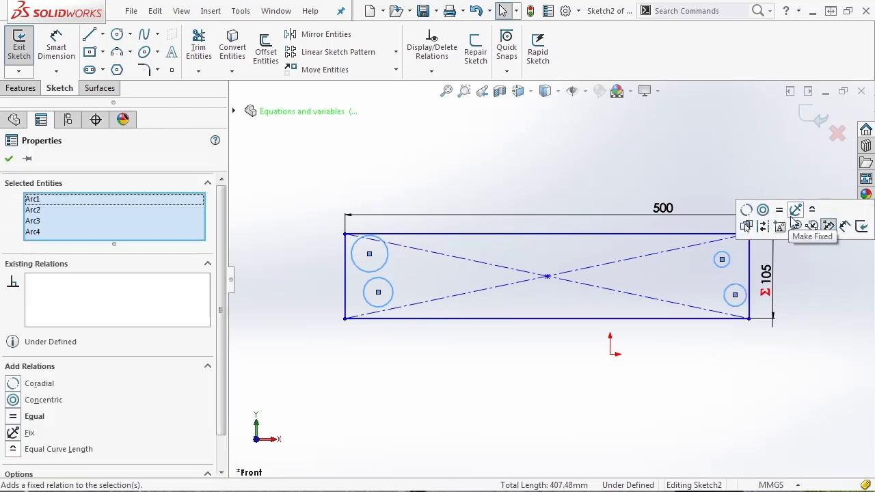
left_click(552, 199)
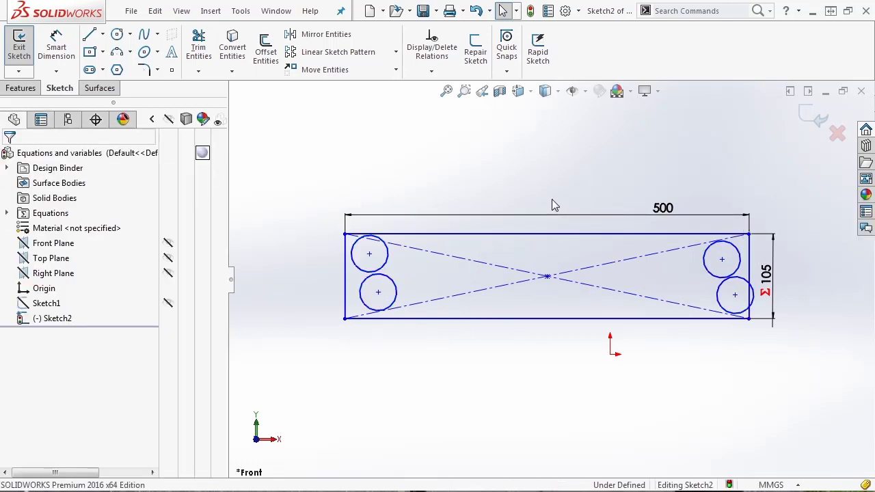
Step: Dimension the diameter of the upper-left circle in the rectangle and link it to the global variable Holedia
key("s")
left_click(594, 214)
left_click(384, 267)
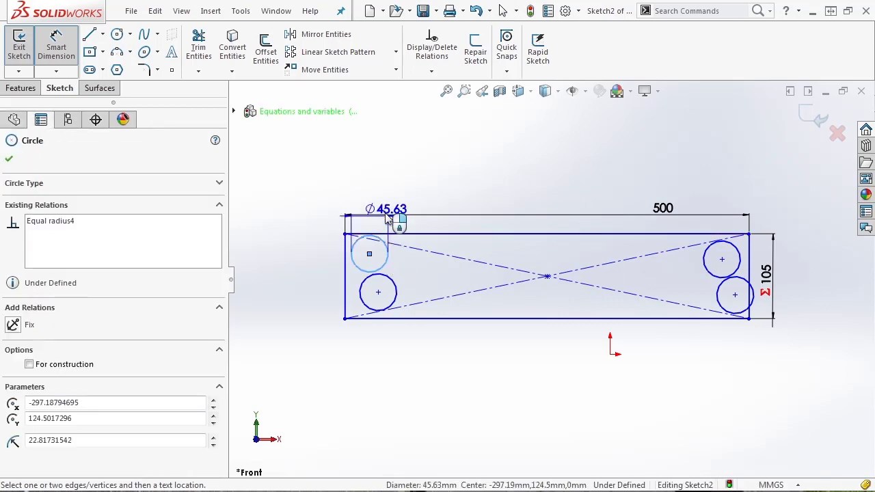
left_click(381, 196)
type("=")
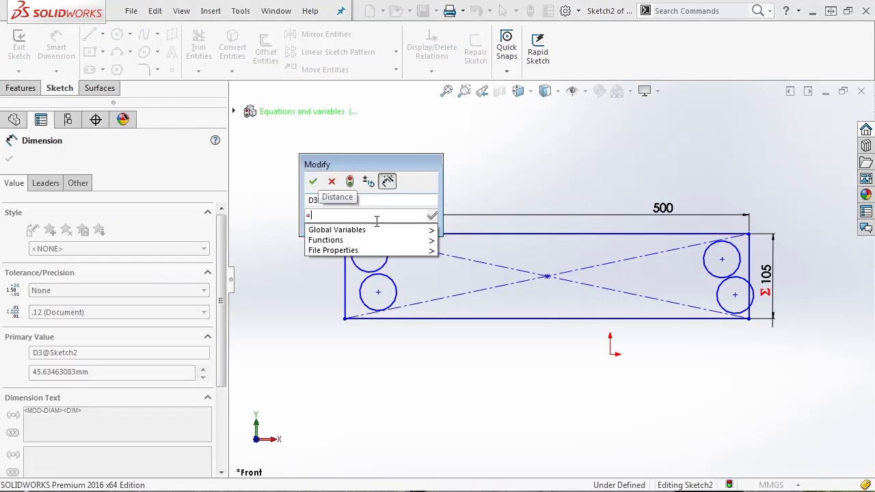
mouse_move(397, 235)
left_click(470, 244)
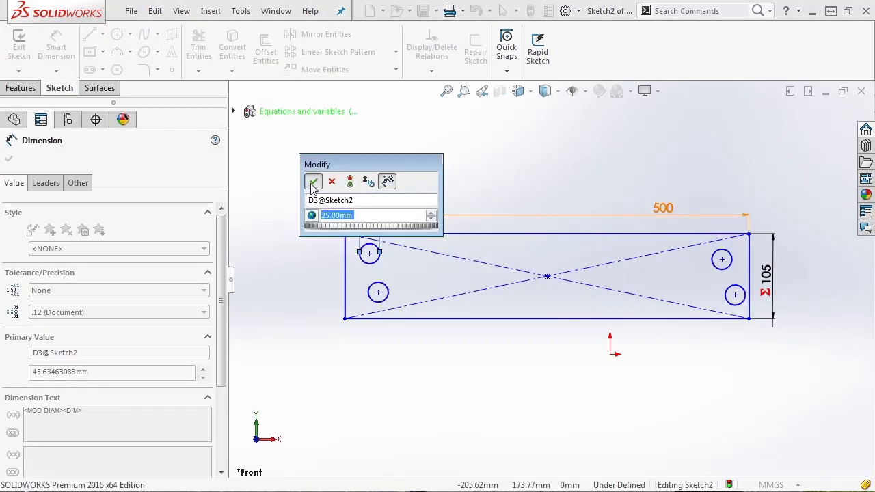
left_click(313, 181)
Step: Dimension the horizontal distance from the upper-left circle's centre to the rectangle's left edge and link it to HoleOffset
scroll(335, 270, "down", 2)
left_click(387, 247)
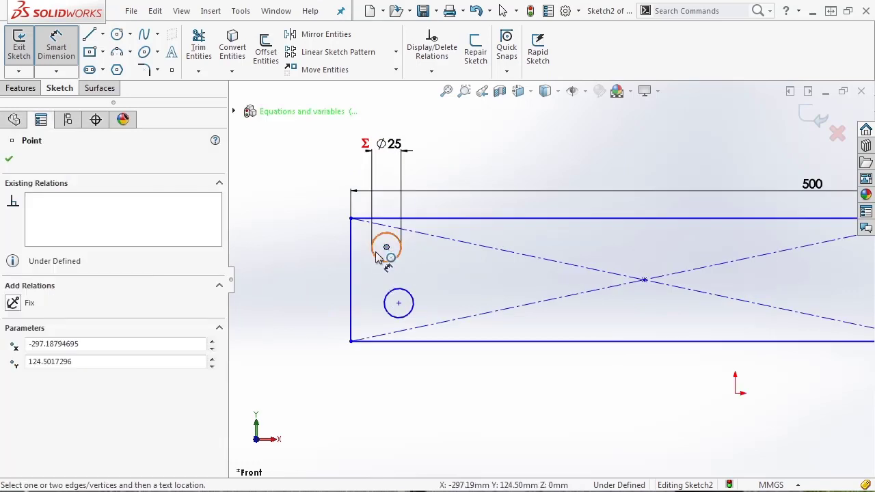
left_click(351, 248)
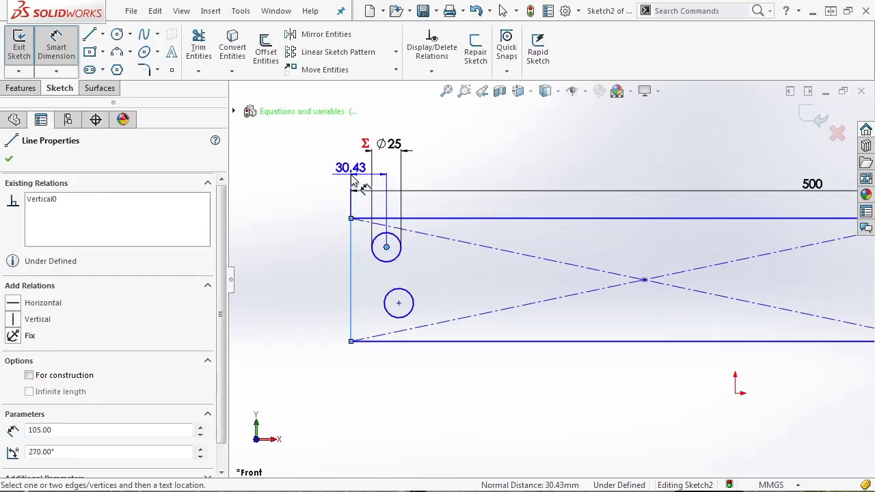
left_click(359, 202)
type("=")
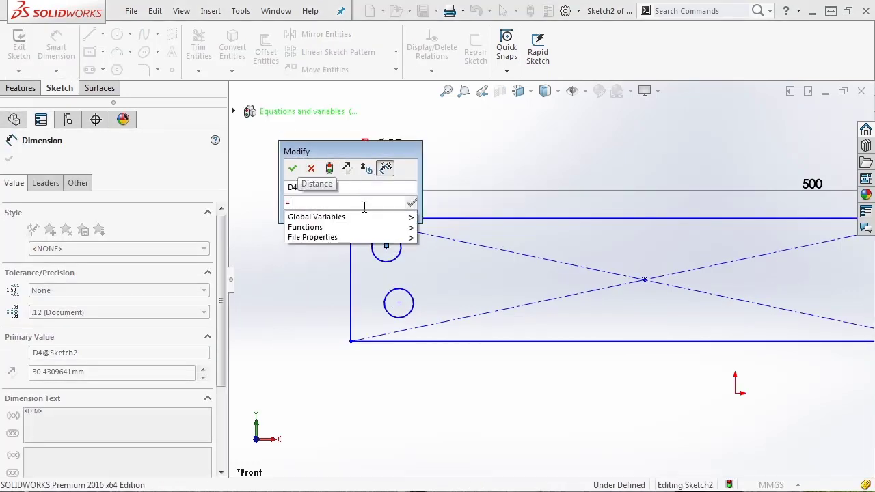
mouse_move(346, 216)
left_click(451, 246)
left_click(411, 203)
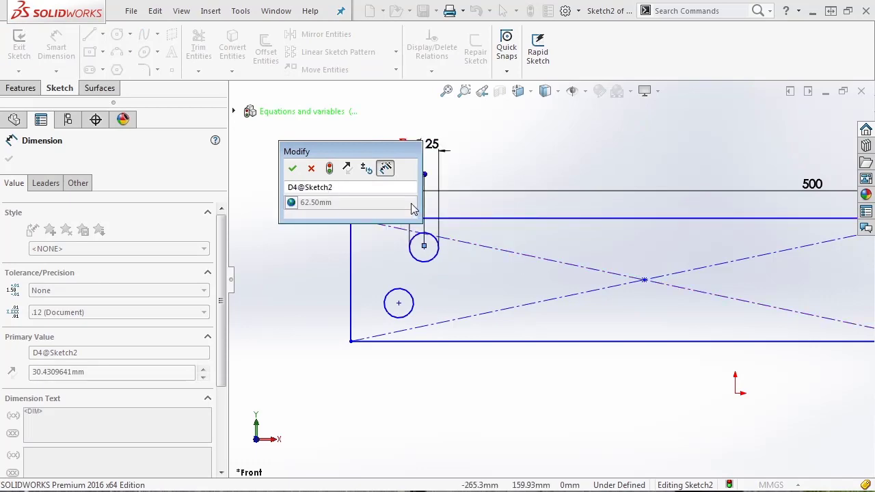
left_click(293, 168)
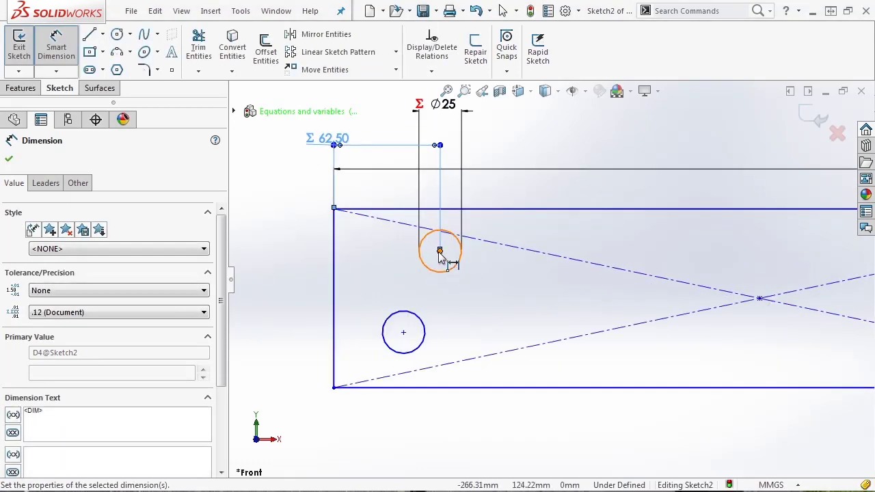
Step: Dimension the vertical distance from the upper-left circle's centre to the rectangle's top edge and link it to HoleOffset
left_click(439, 251)
left_click(456, 209)
left_click(458, 218)
type("=")
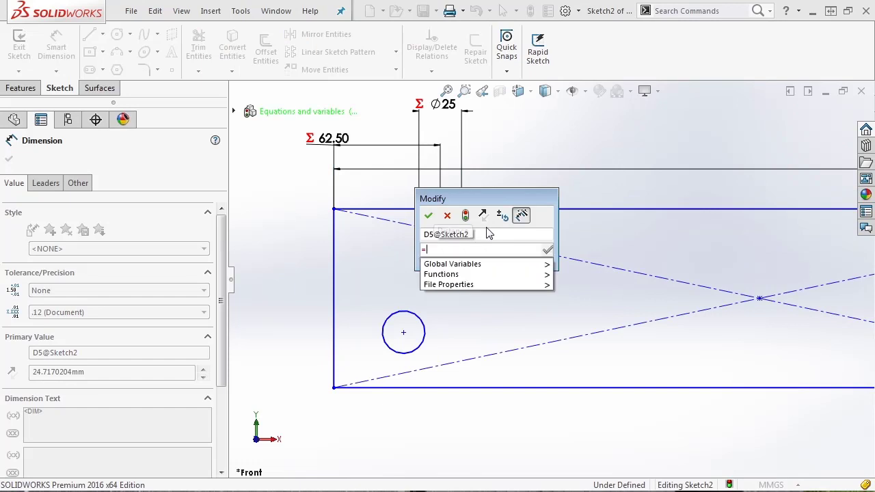
mouse_move(491, 266)
left_click(602, 294)
left_click(549, 252)
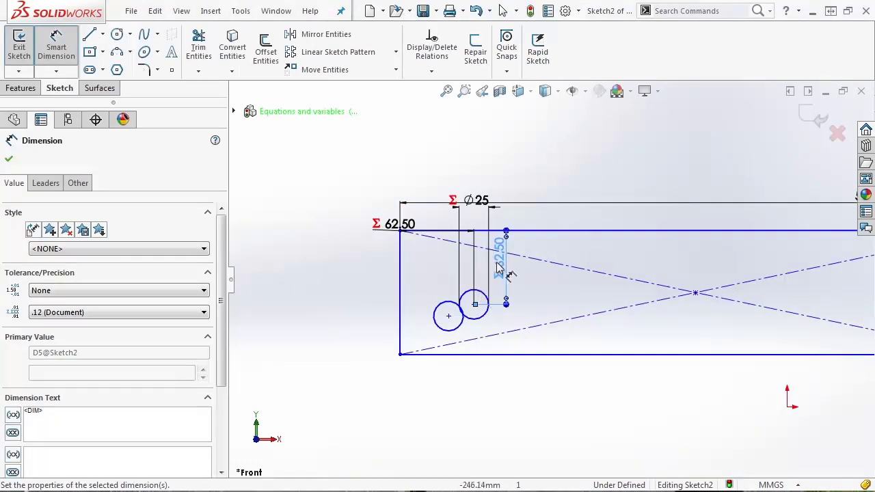
key("Escape")
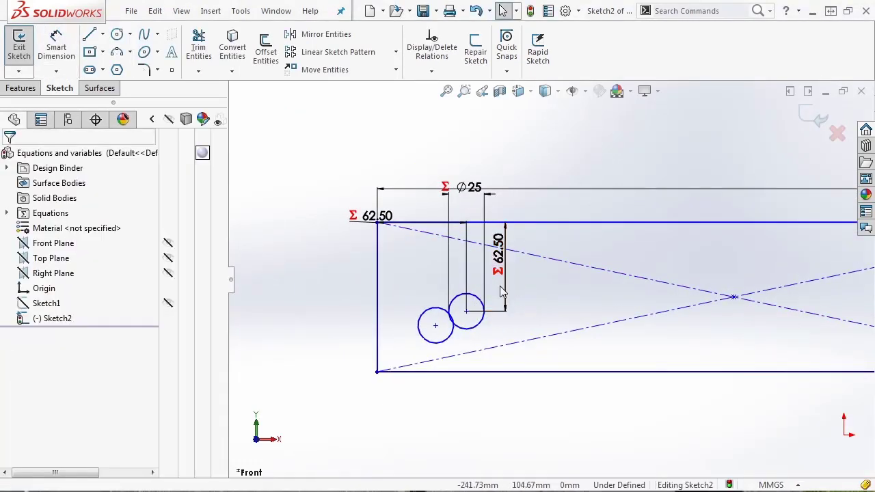
Step: Change the HoleOffset equation to "Holedia" * 1.5 in the equations manager, accept it and rebuild the model
right_click(56, 213)
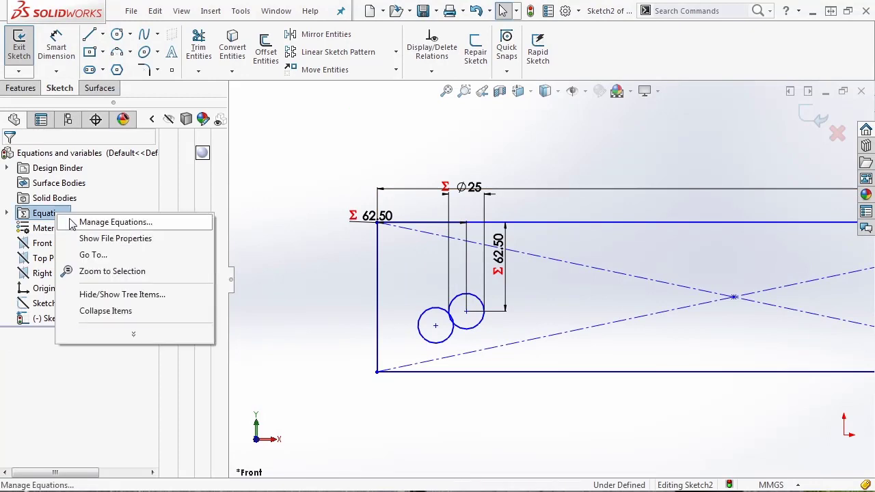
left_click(75, 223)
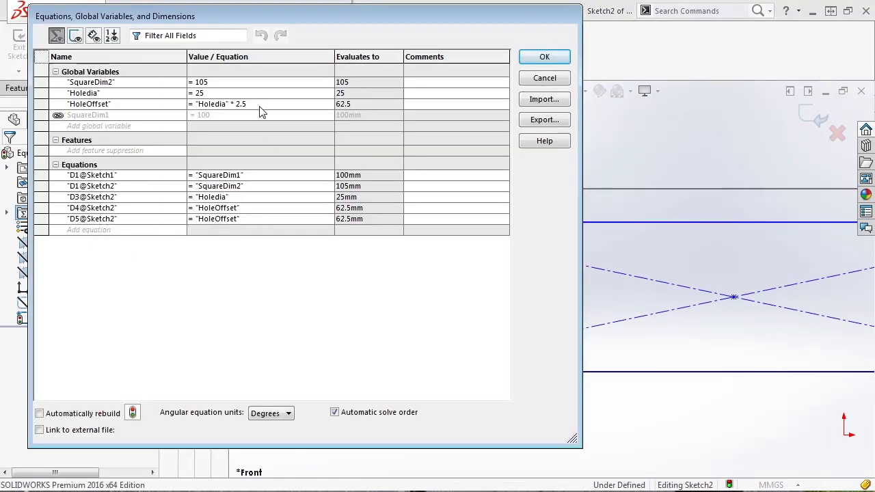
key("BackSpace")
key("BackSpace")
key("BackSpace")
type("1.5")
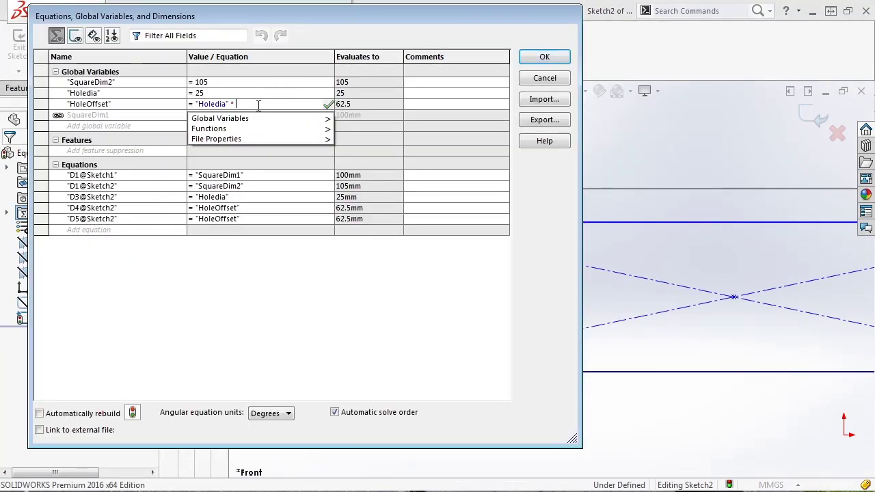
key("Return")
left_click(562, 60)
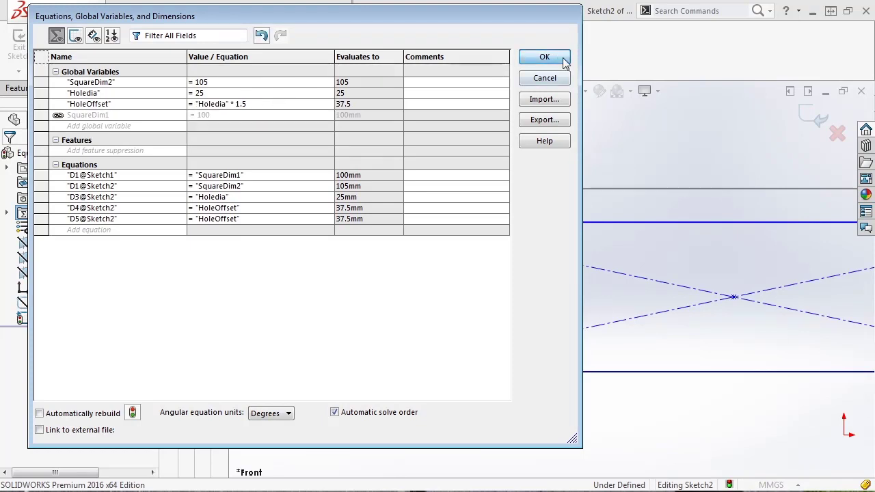
left_click(530, 13)
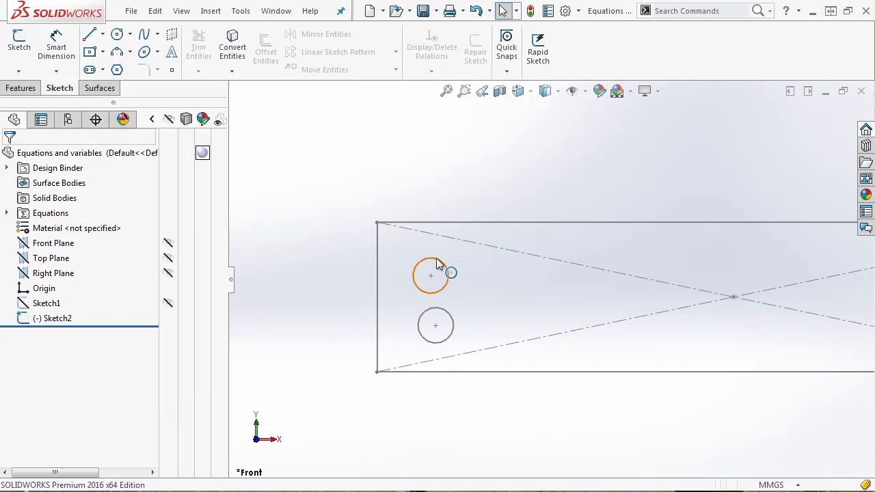
Step: Set the global variable SquareDim2 to 175 in the equations manager and accept the change
right_click(54, 273)
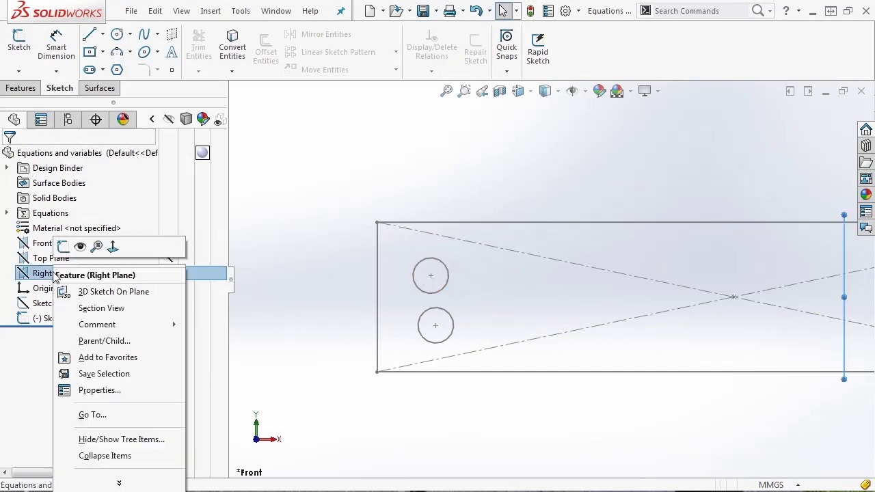
right_click(52, 213)
left_click(71, 217)
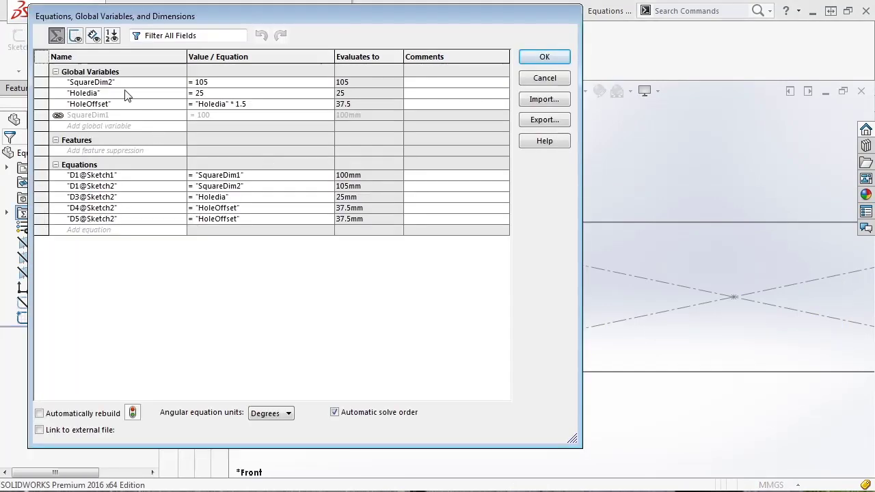
left_click(256, 82)
key("BackSpace")
key("BackSpace")
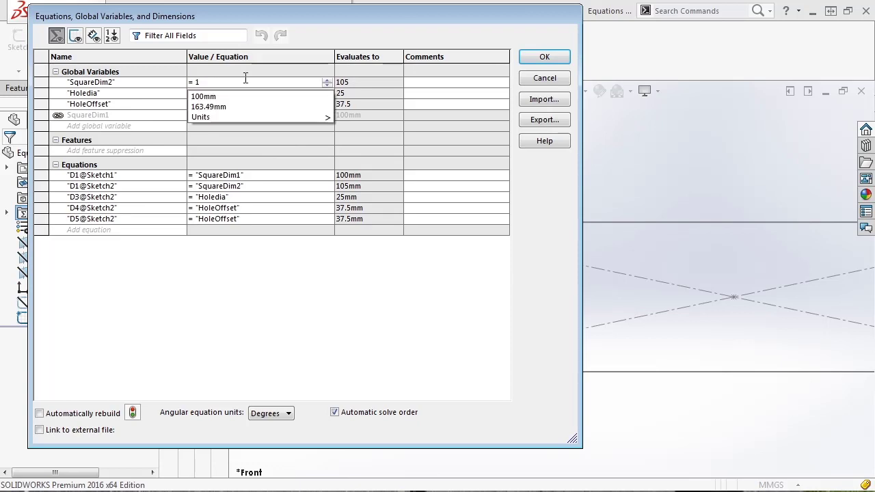
type("75")
key("Tab")
left_click(545, 56)
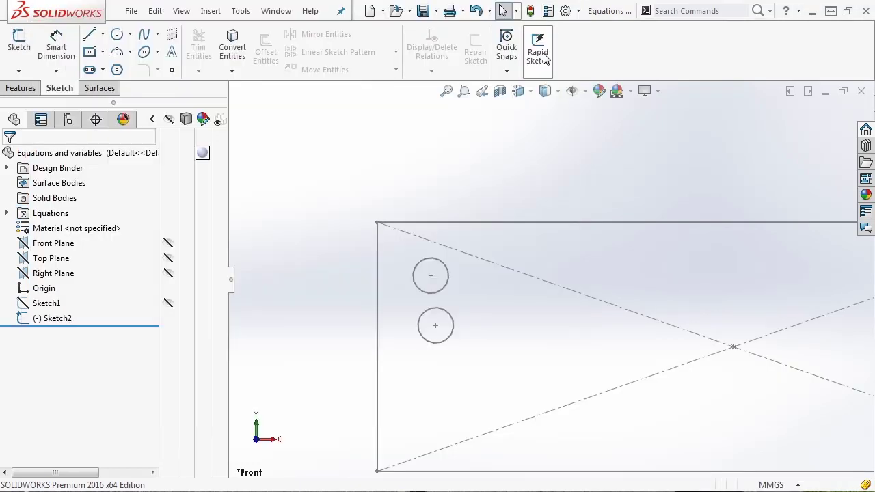
Step: Edit Sketch2 and move the upper-left circle's vertical offset dimension outside the rectangle's left edge
left_click(34, 319)
left_click(41, 279)
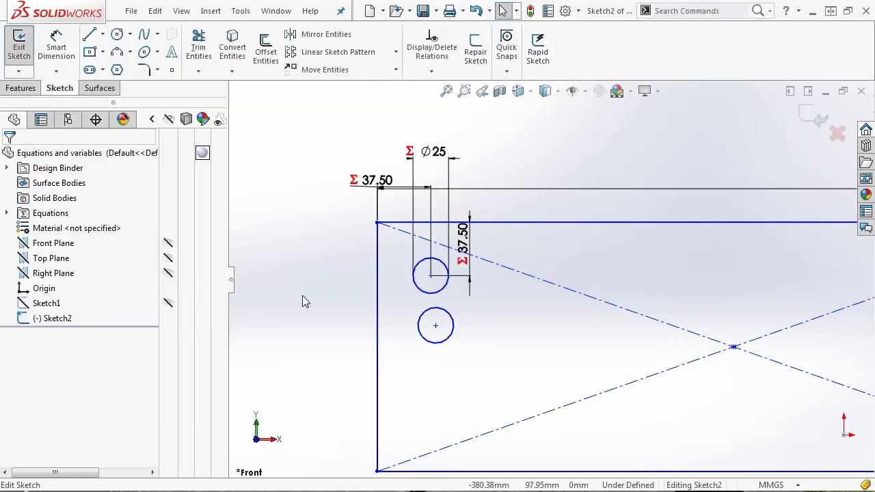
scroll(560, 336, "up", 3)
scroll(526, 330, "down", 3)
left_click_drag(487, 247, 384, 250)
left_click(402, 188)
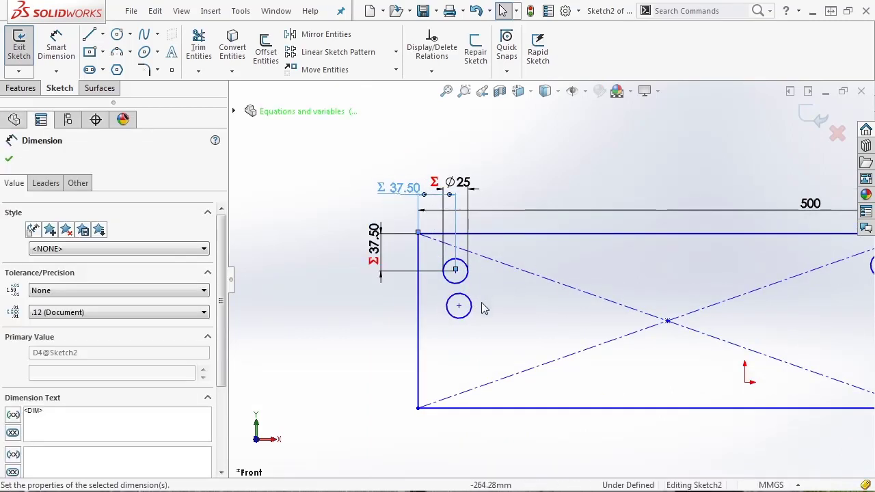
Step: Move the lower-left circle down towards the rectangle's bottom edge, directly below the upper-left circle
scroll(540, 284, "up", 3)
scroll(533, 293, "down", 2)
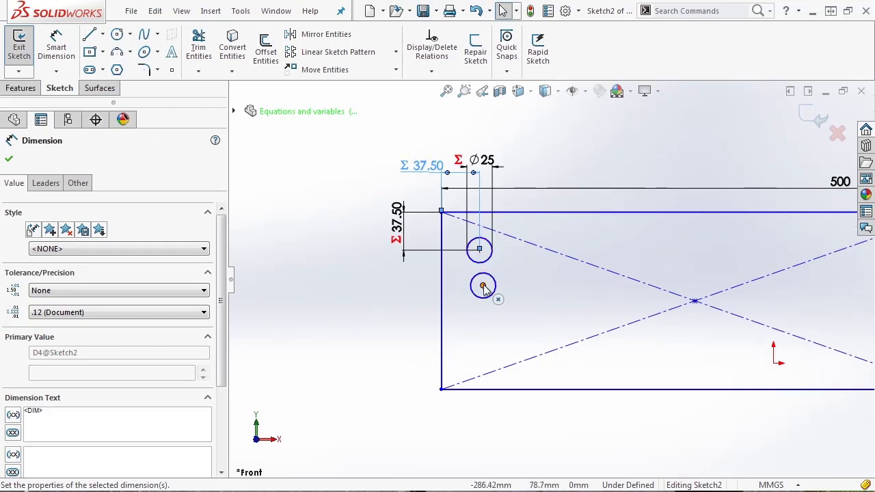
left_click_drag(483, 286, 479, 343)
left_click(390, 344)
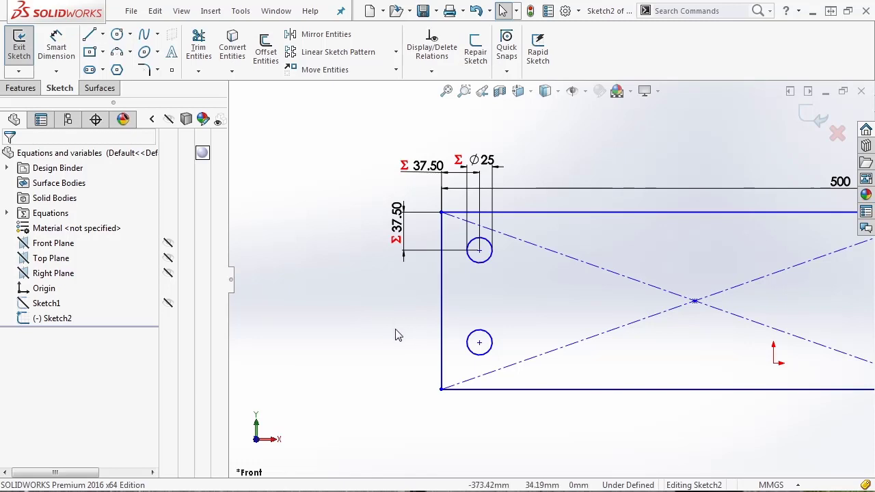
Step: Draw construction lines from the upper-left circle's centre horizontally to the left edge and vertically to the top edge
key("l")
left_click(79, 310)
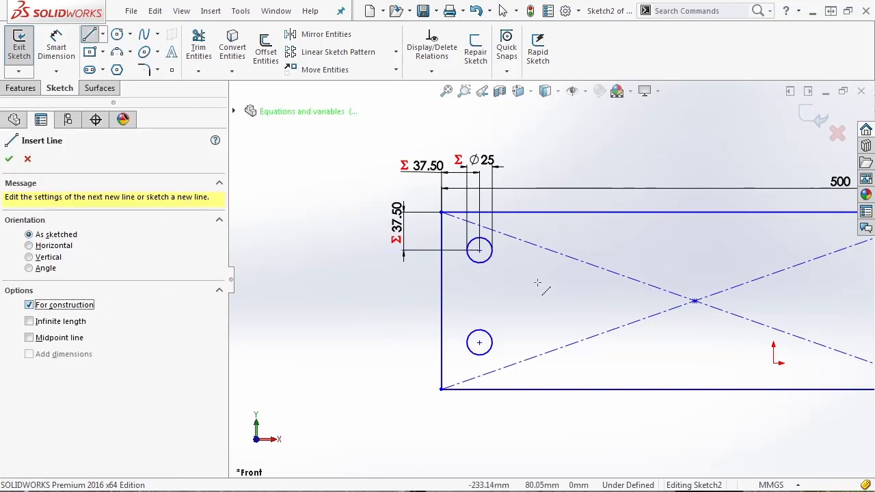
scroll(541, 286, "down", 3)
left_click(400, 181)
left_click(400, 235)
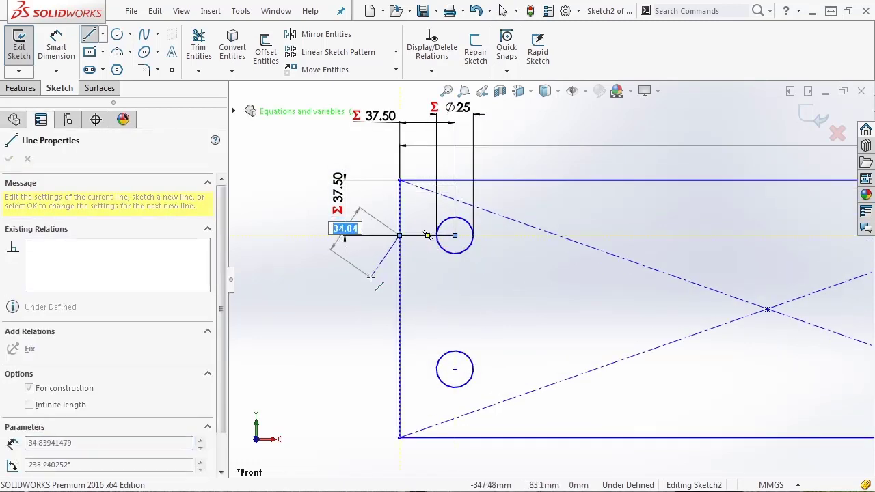
key("Escape")
left_click(454, 235)
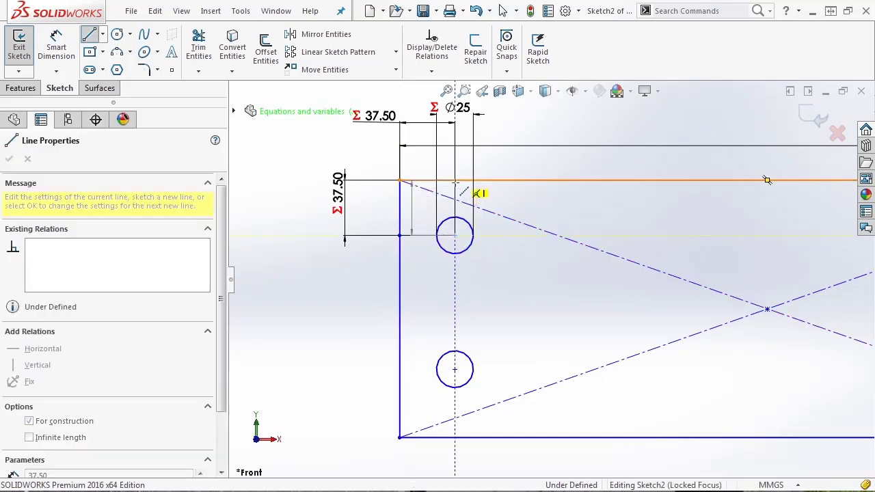
left_click(455, 181)
key("Escape")
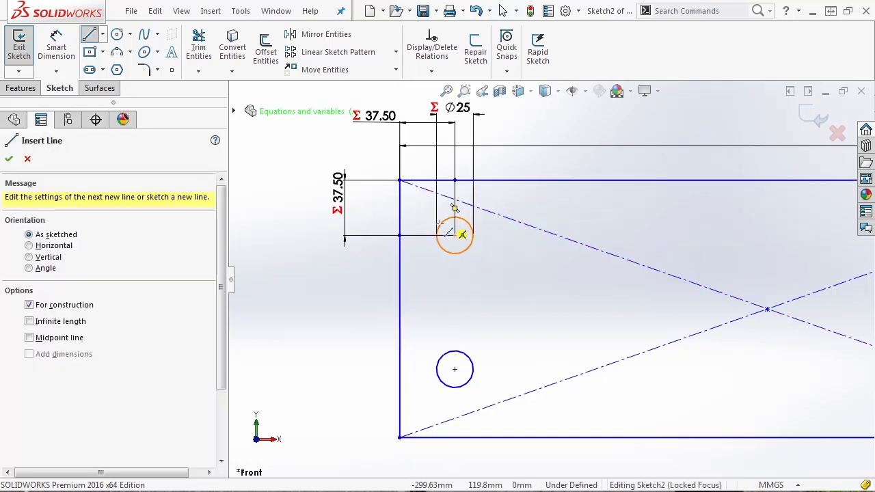
Step: Draw construction lines from the lower-left circle's centre vertically to the bottom edge and horizontally to the left edge
left_click(455, 370)
left_click(455, 438)
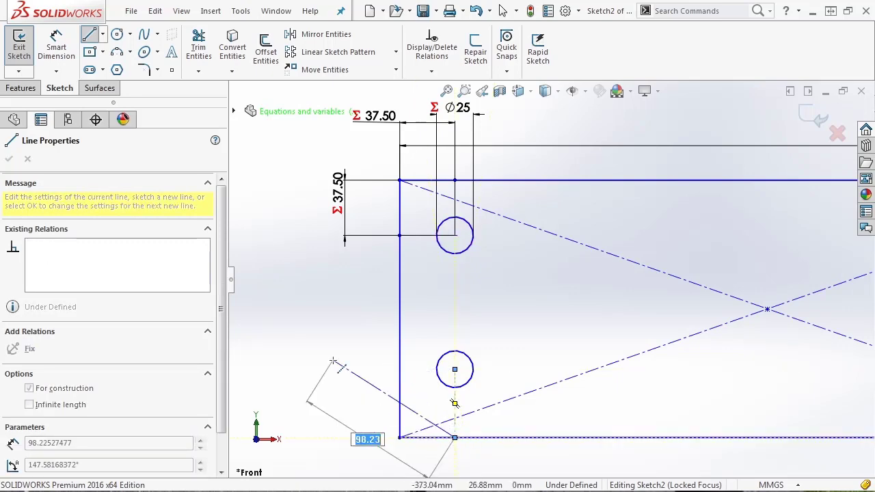
key("Escape")
left_click(455, 370)
left_click(400, 370)
key("Escape")
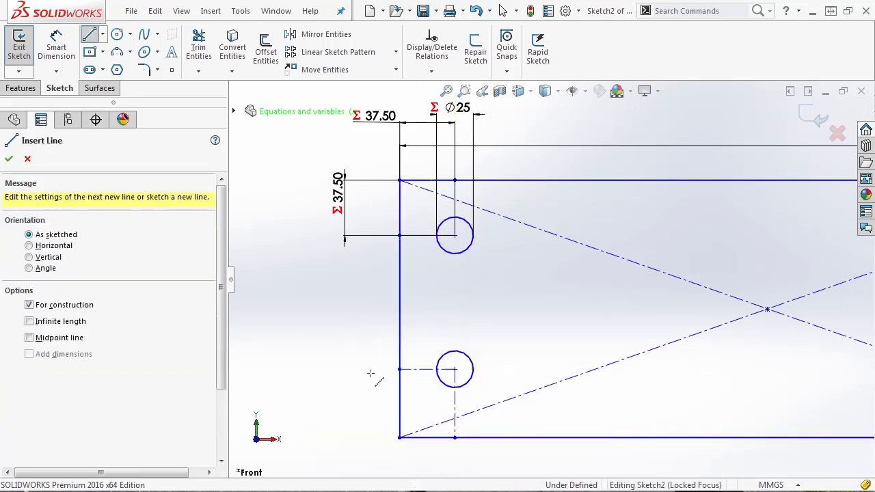
key("Escape")
Step: Apply Equal relations between the two circles' horizontal construction lines and between their vertical construction lines
left_click(424, 369)
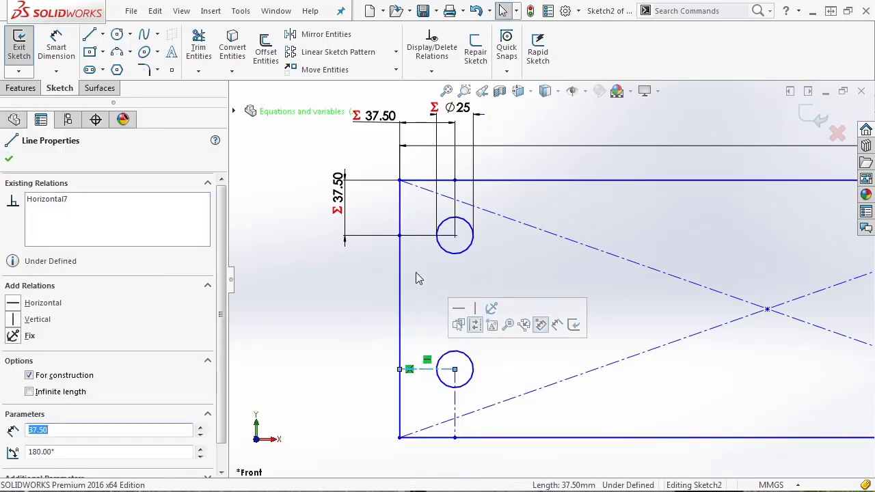
left_click(418, 235, "ctrl")
left_click(537, 179)
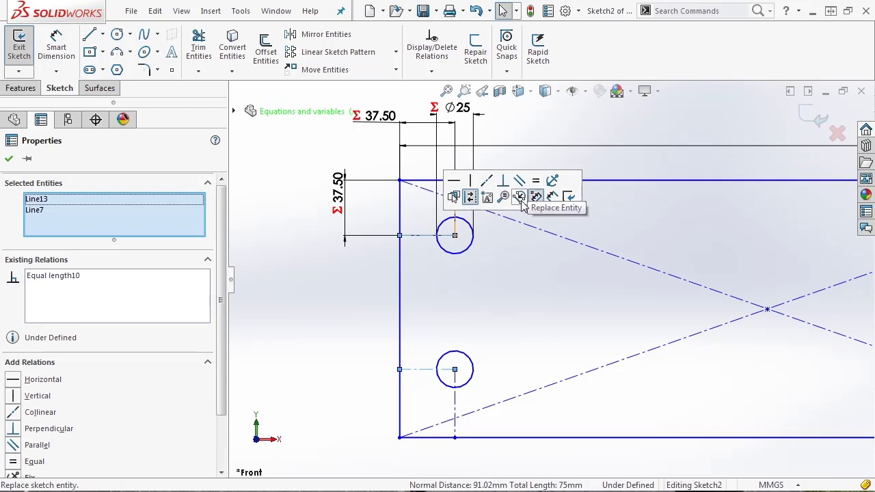
left_click(454, 412)
left_click(456, 194, "ctrl")
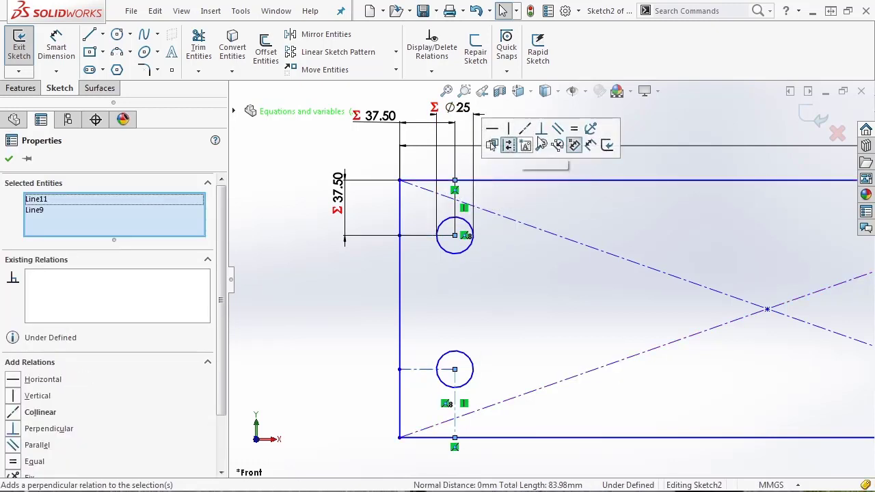
left_click(573, 137)
left_click(527, 308)
scroll(518, 326, "up", 2)
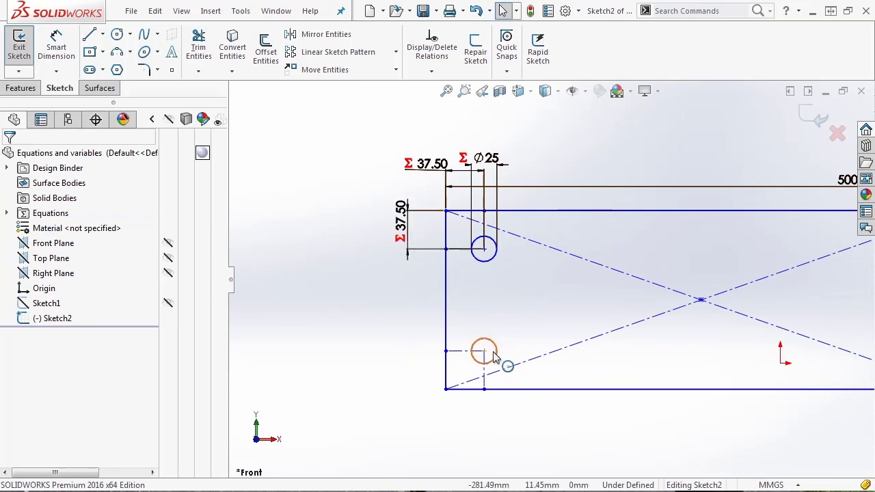
scroll(411, 356, "up", 3)
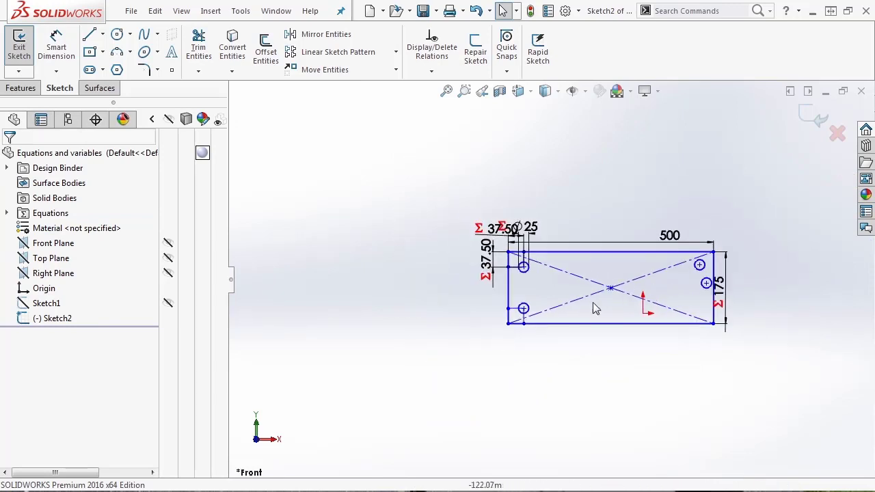
Step: Apply Horizontal relations between the upper circles' centres and between the lower circles' centres
scroll(634, 291, "down", 2)
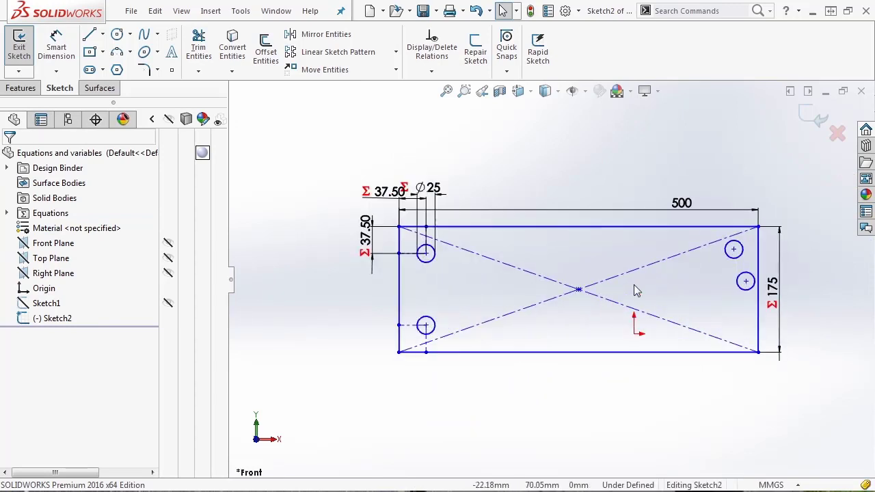
left_click(733, 250)
left_click(425, 253, "ctrl")
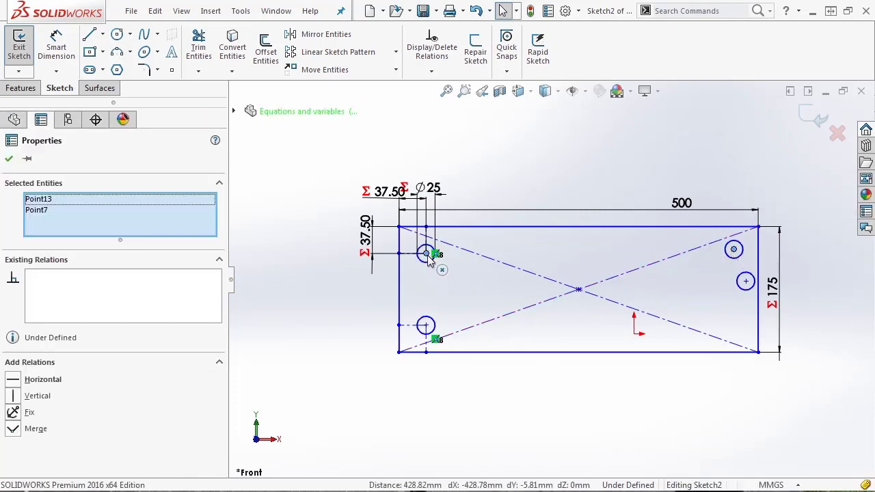
left_click(467, 204)
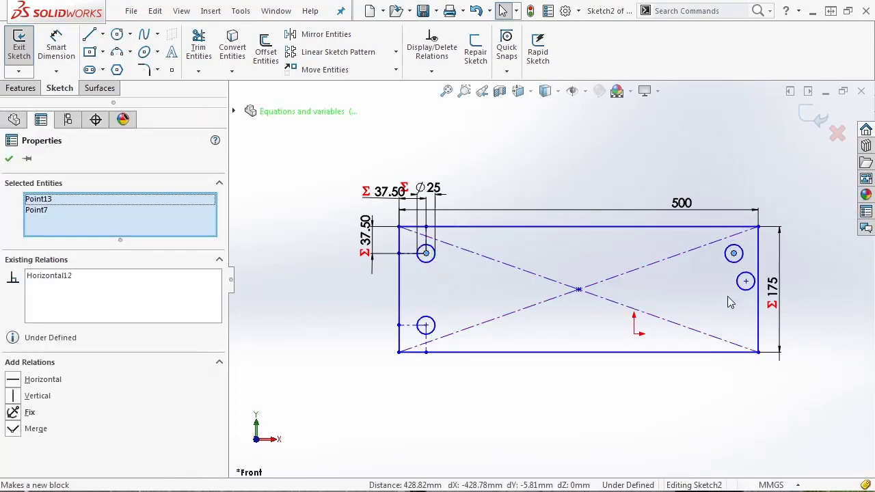
left_click(746, 281)
left_click(426, 326, "ctrl")
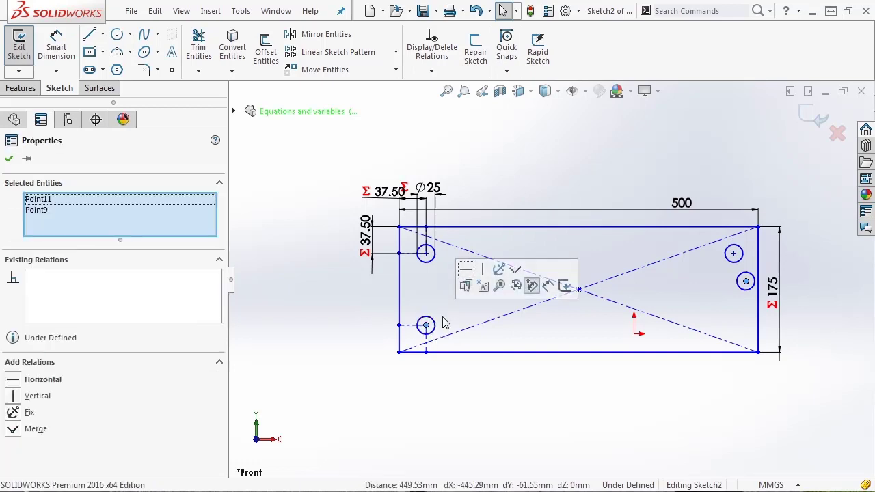
left_click(466, 269)
left_click(589, 401)
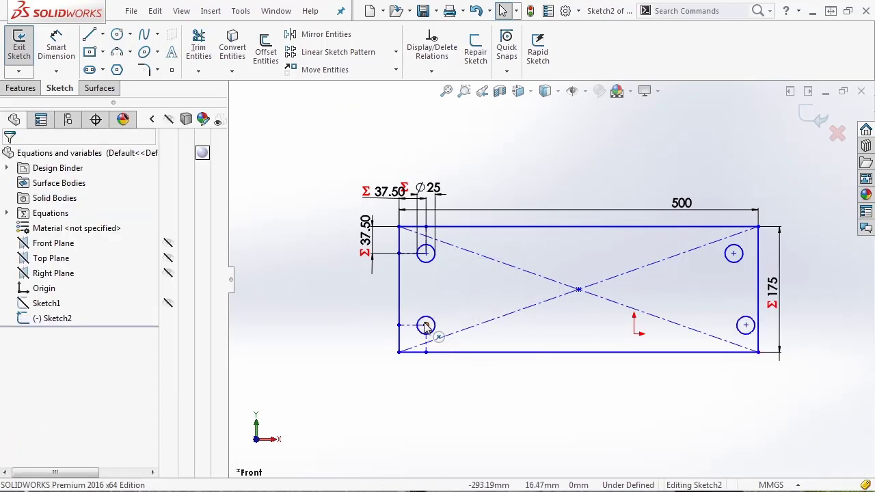
Step: Dimension the upper-right circle's centre from the rectangle's right edge and set it equal to the global variable HoleOffset
key("s")
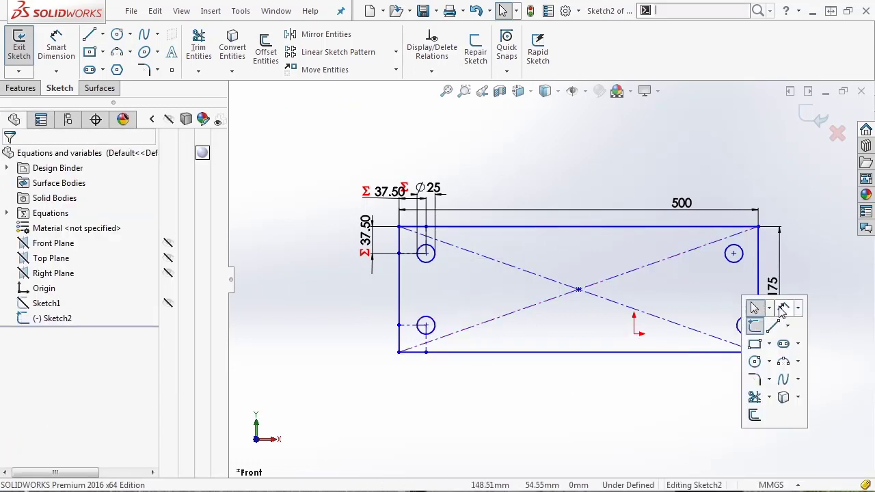
left_click(784, 308)
left_click(734, 254)
left_click(758, 263)
left_click(748, 193)
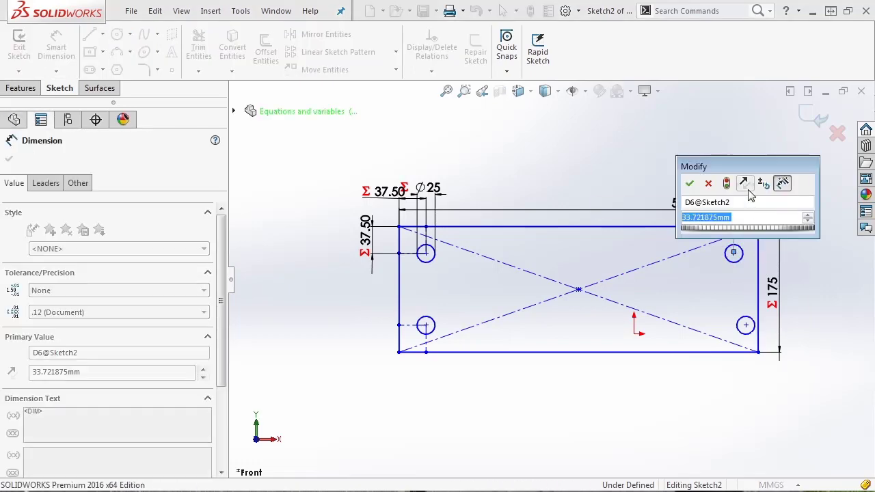
type("=")
mouse_move(744, 233)
left_click(629, 256)
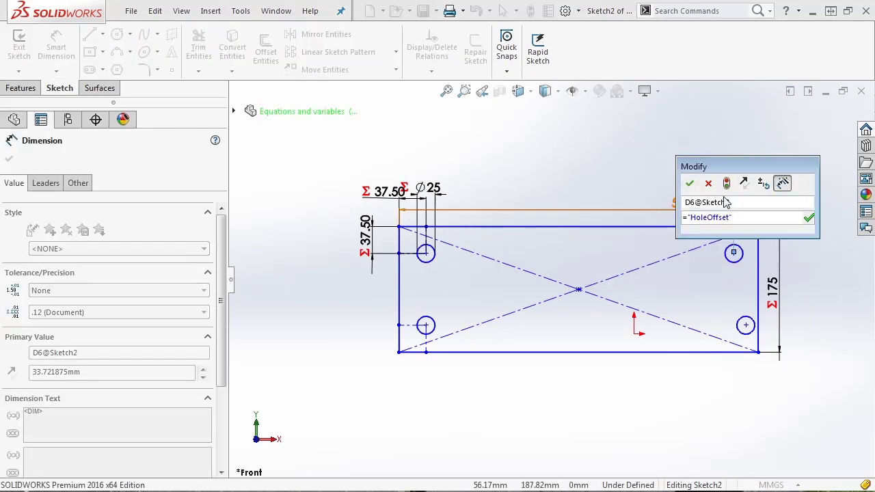
left_click(808, 218)
left_click(690, 183)
Step: Apply a Vertical relation between the centres of the lower-right and upper-right circles
left_click(746, 326)
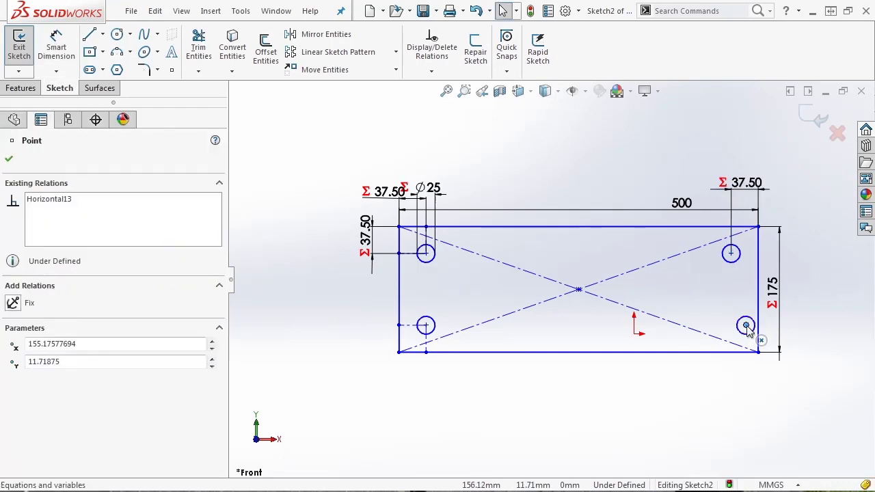
left_click(731, 253, "ctrl")
left_click(782, 196)
left_click(821, 370)
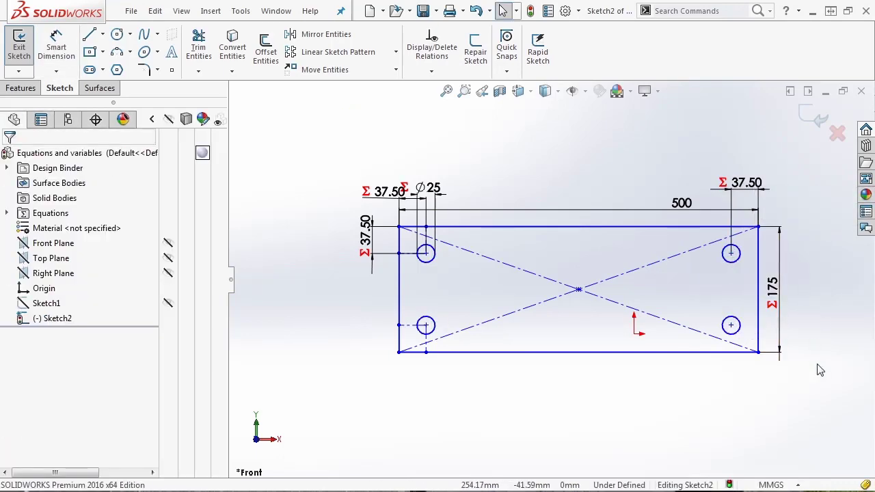
Step: Move the rectangle so its centre point coincides with the origin, and exit the sketch
mouse_move(758, 352)
left_mouse_down()
mouse_move(665, 314)
mouse_move(623, 418)
mouse_move(580, 375)
mouse_move(725, 355)
left_mouse_up()
key("z")
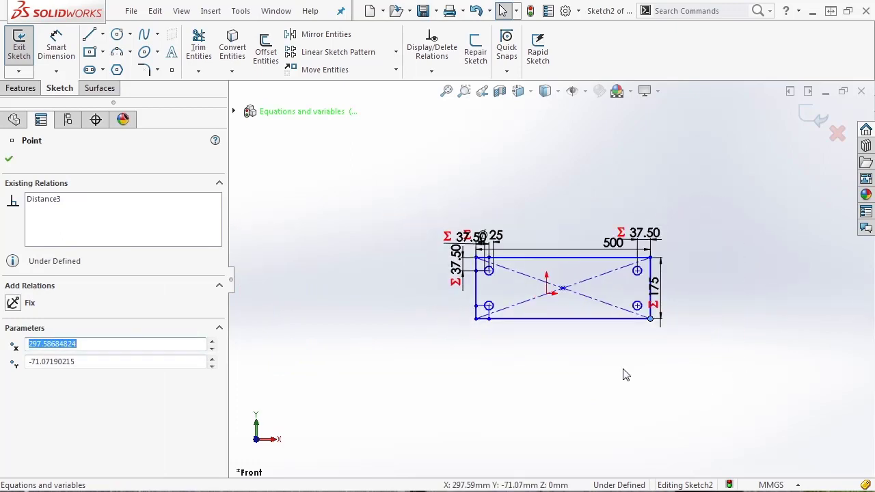
key("shift+z")
left_click_drag(582, 321, 570, 349)
left_click_drag(560, 333, 559, 332)
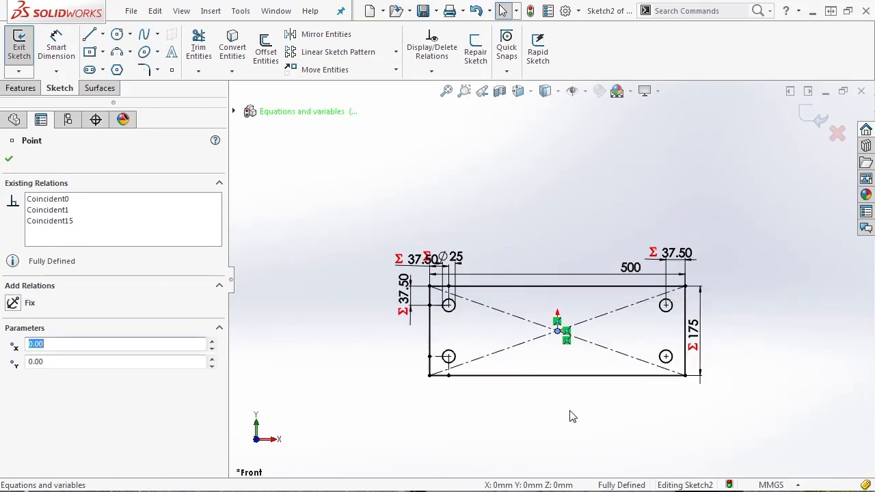
left_click(571, 416)
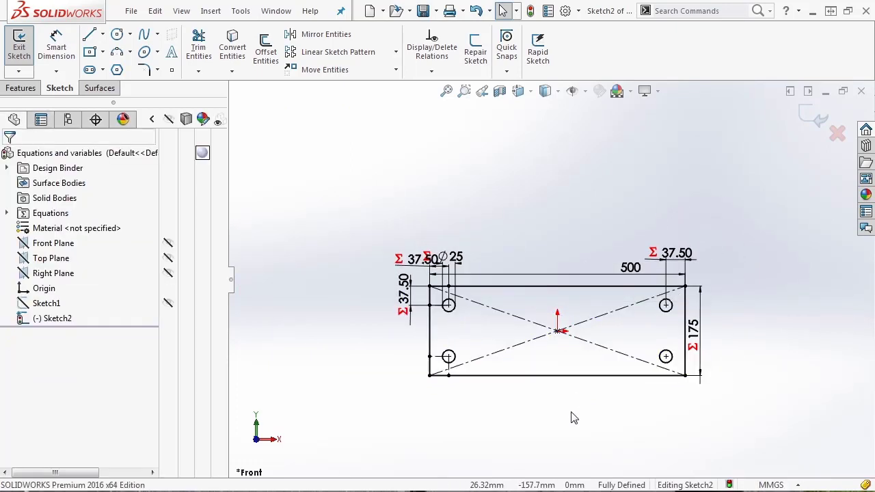
left_click(812, 119)
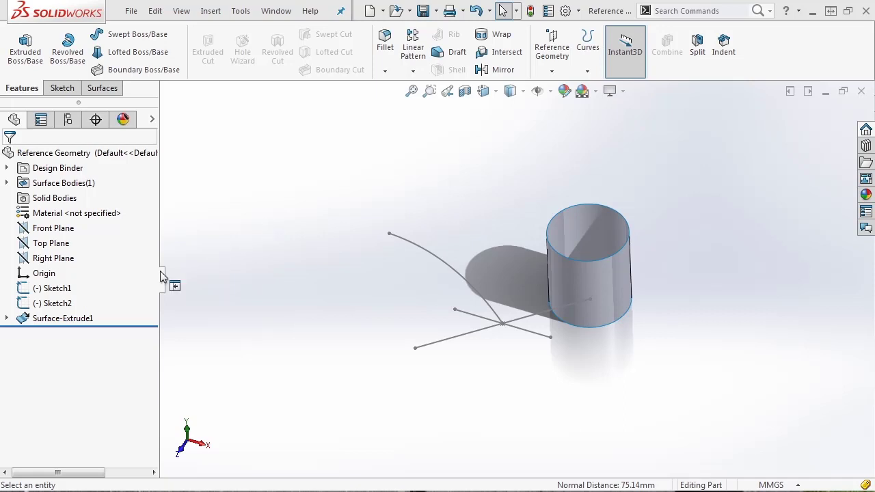
Step: Try a set of 5 reference planes offset 75 mm from the Top Plane with the offset flipped, and cancel it
mouse_move(50, 296)
left_click(101, 89)
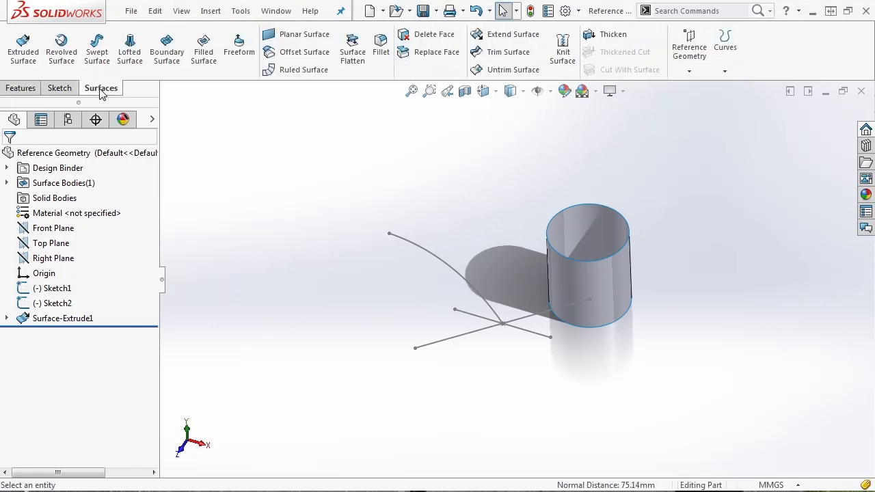
left_click(691, 72)
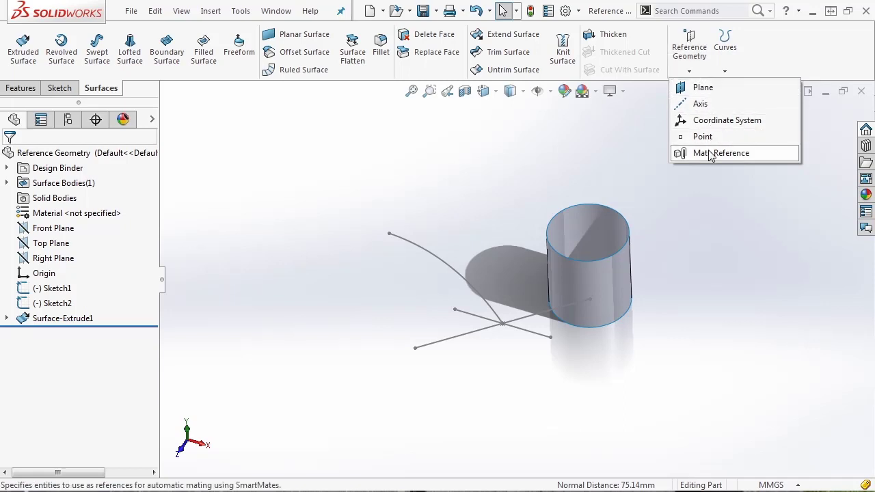
left_click(704, 88)
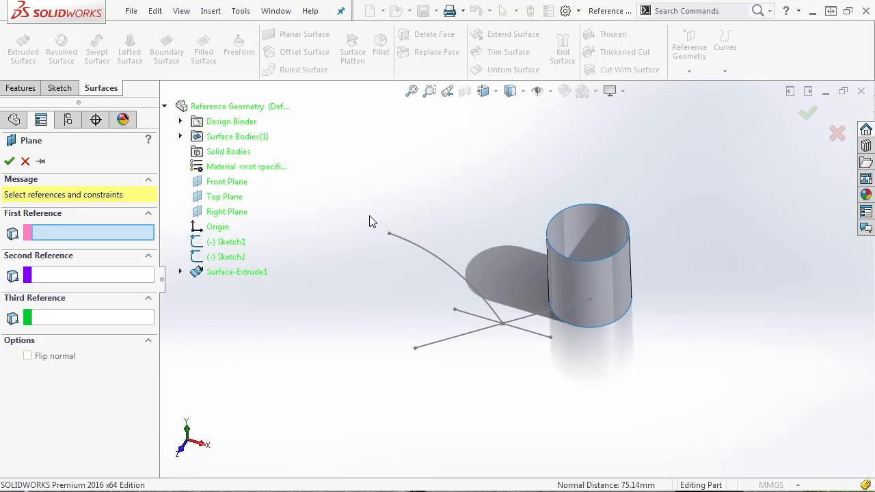
left_click(218, 200)
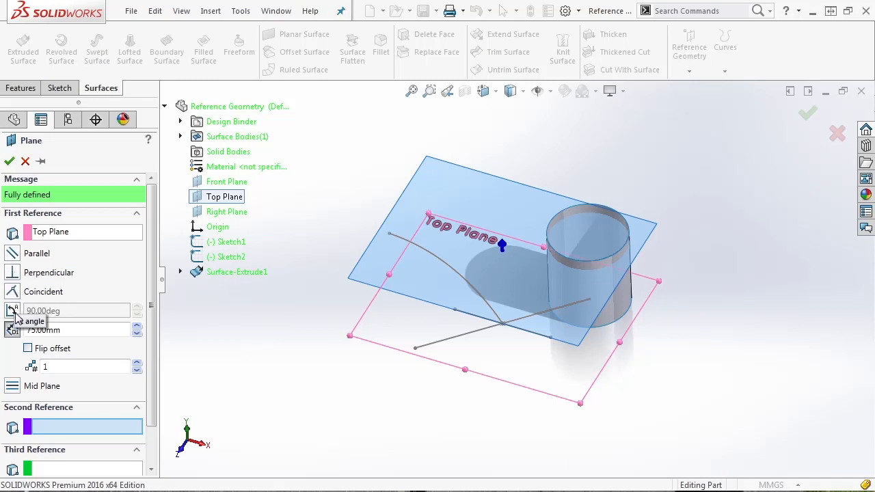
double_click(44, 367)
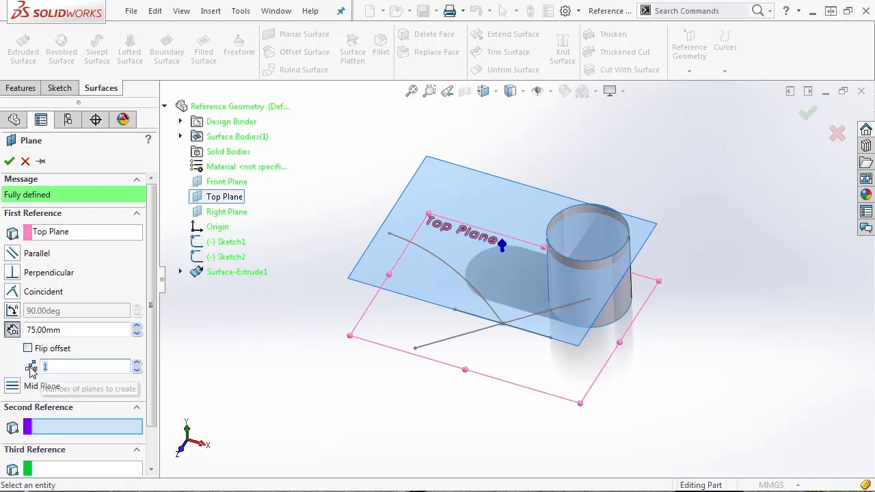
type("5")
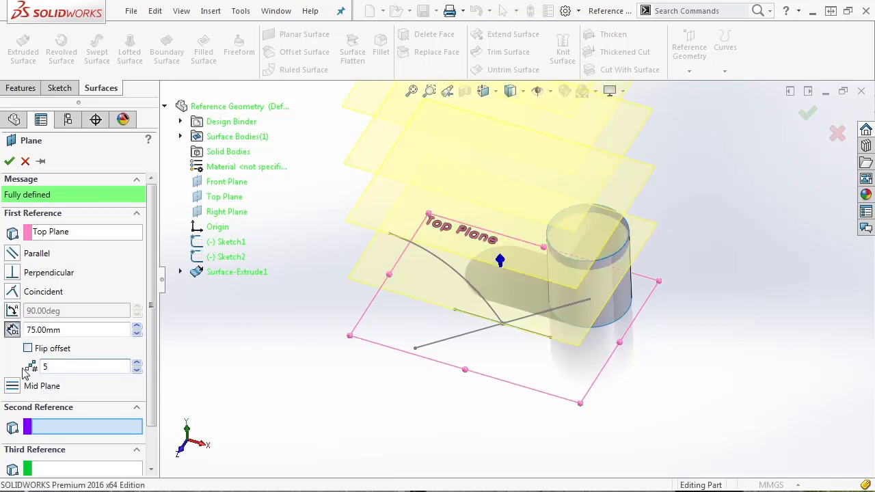
left_click(58, 350)
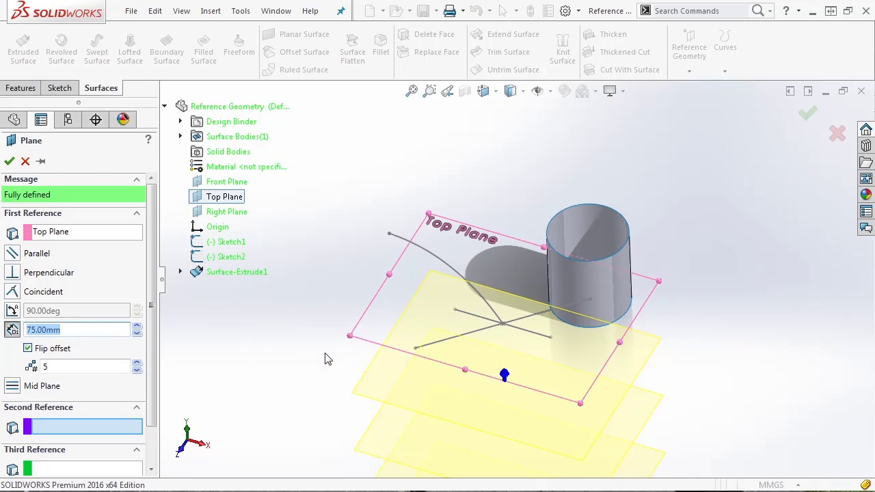
left_click(25, 162)
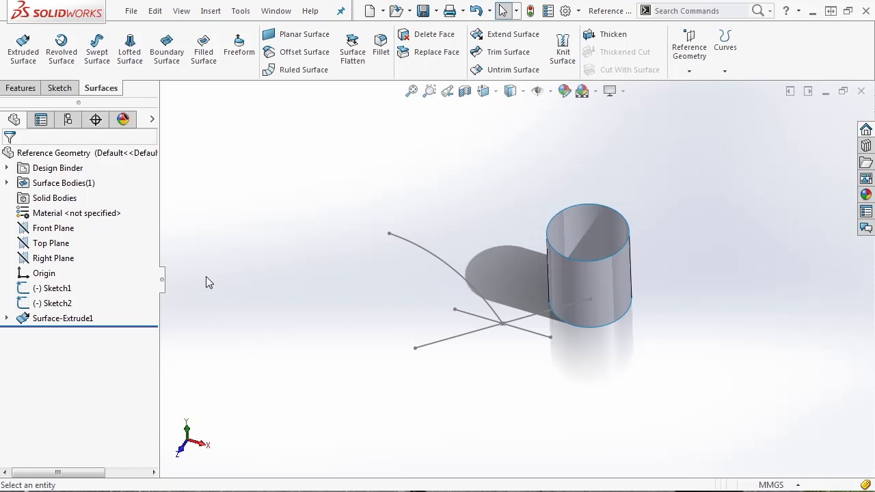
Step: Create a reference plane perpendicular to the Sketch1 spline and coincident with the spline's upper end point
left_click(690, 52)
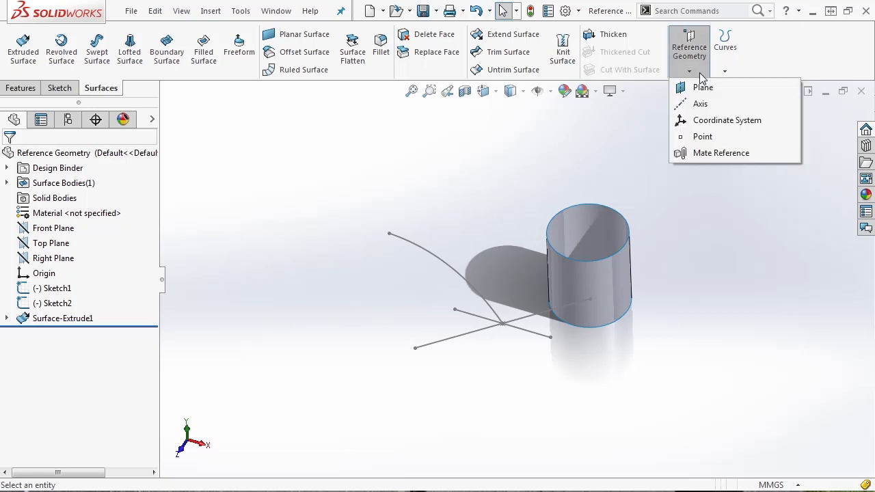
left_click(704, 89)
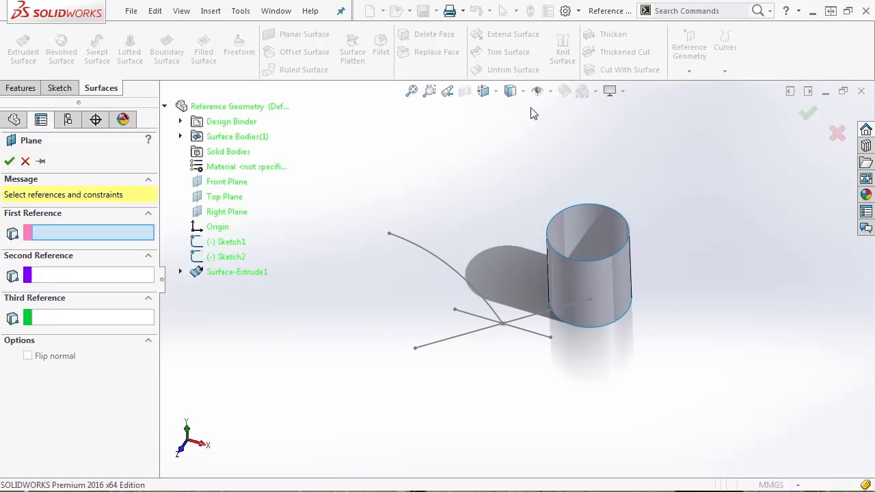
left_click(409, 249)
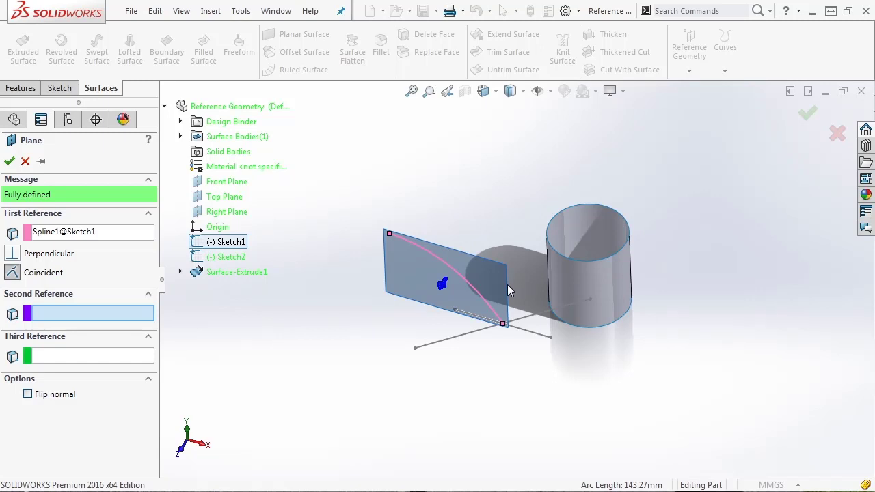
left_click(389, 234)
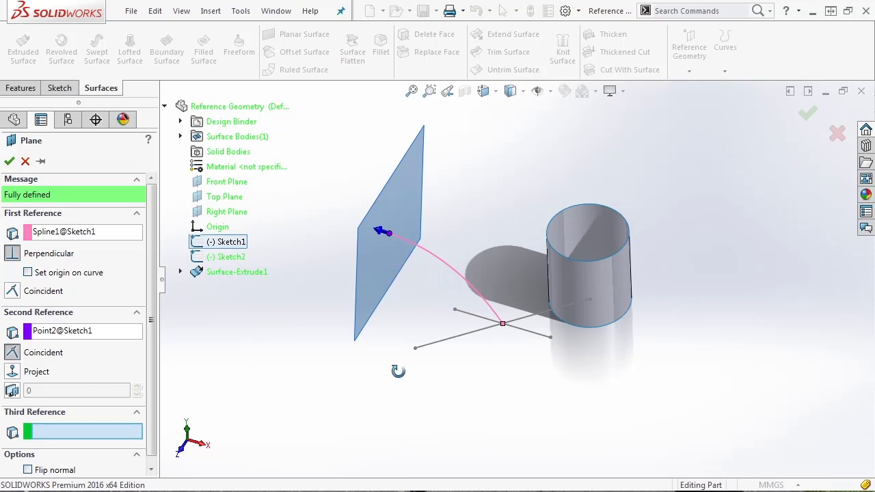
mouse_move(399, 369)
middle_mouse_down()
mouse_move(406, 312)
mouse_move(417, 295)
mouse_move(433, 293)
mouse_move(421, 285)
mouse_move(408, 291)
mouse_move(401, 342)
middle_mouse_up()
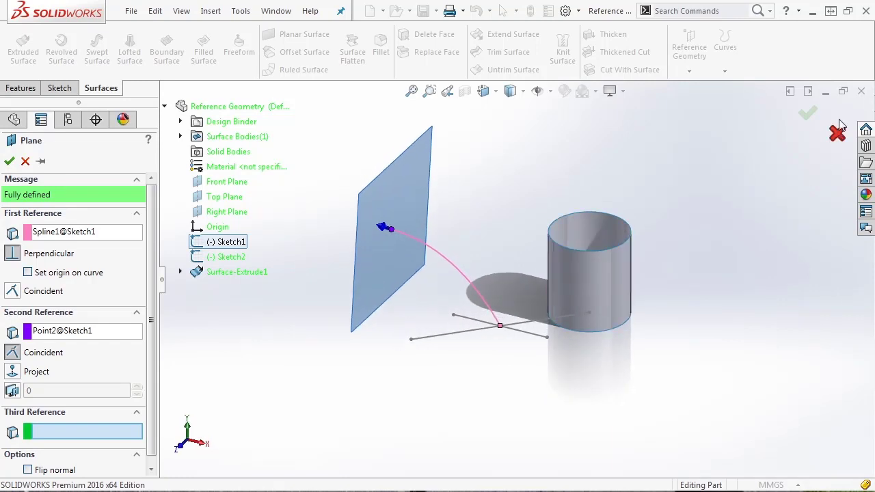
left_click(809, 114)
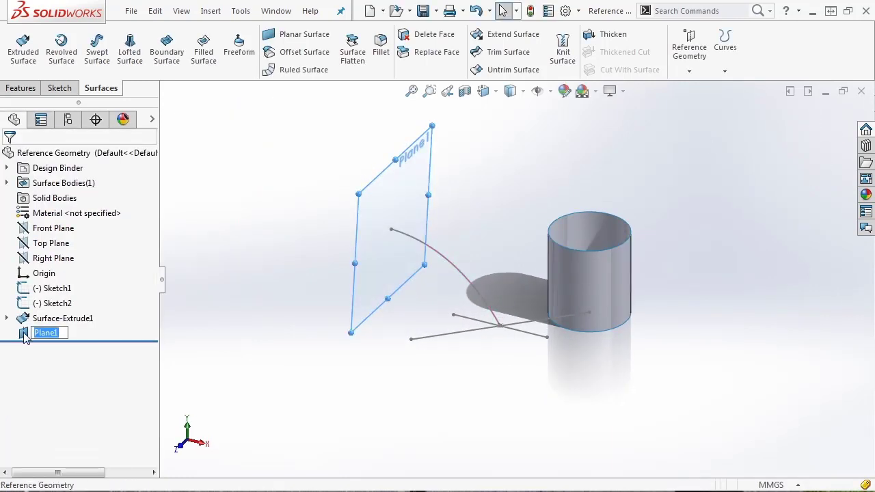
Step: Start a sketch on the new plane and draw a tilted ellipse near the origin with radii of about 23 mm and 16 mm
left_click(33, 331)
left_click(34, 311)
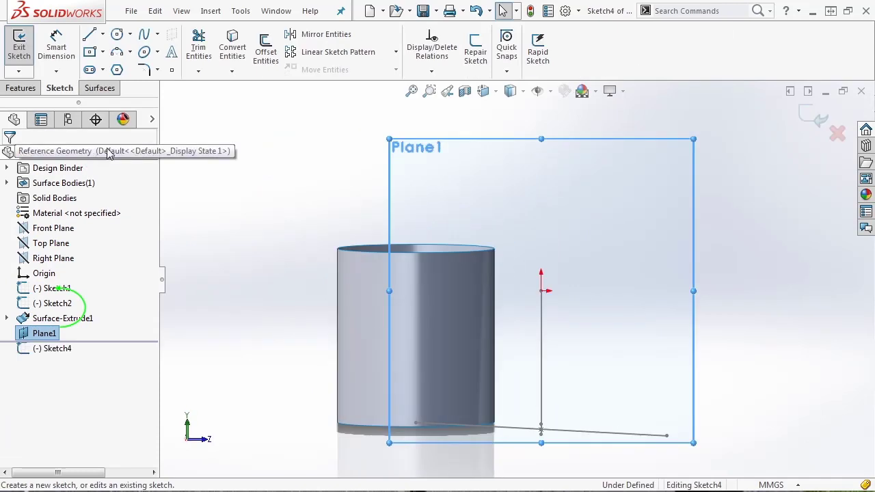
left_click(144, 52)
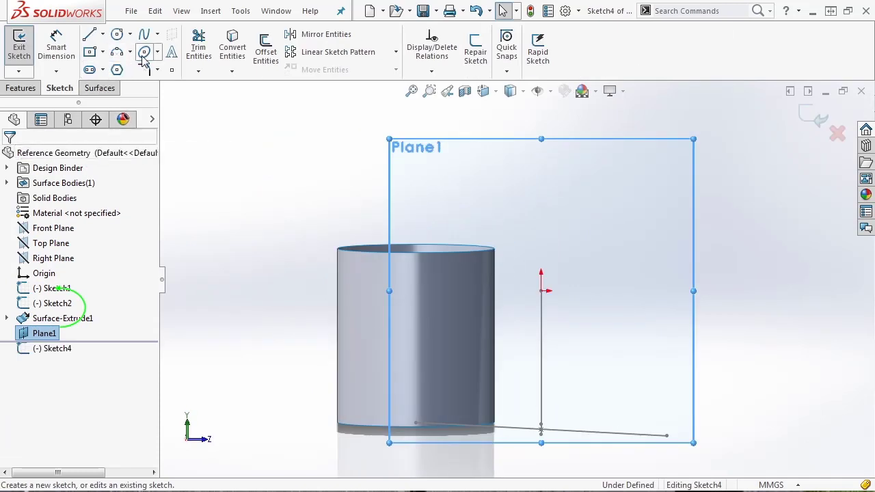
left_click(557, 279)
left_click(599, 303)
left_click(619, 291)
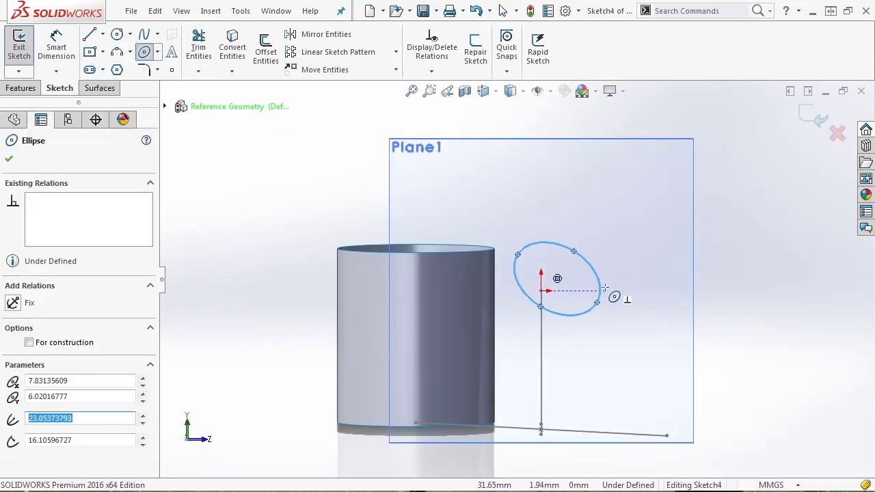
key("Escape")
Step: Apply a Pierce relation between the ellipse's centre point and the Sketch1 spline
middle_click_drag(617, 287, 452, 317)
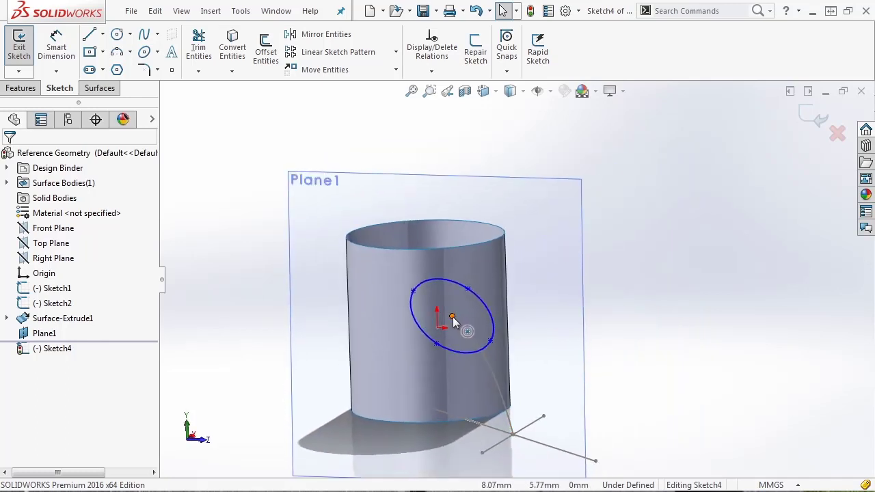
left_click(452, 316)
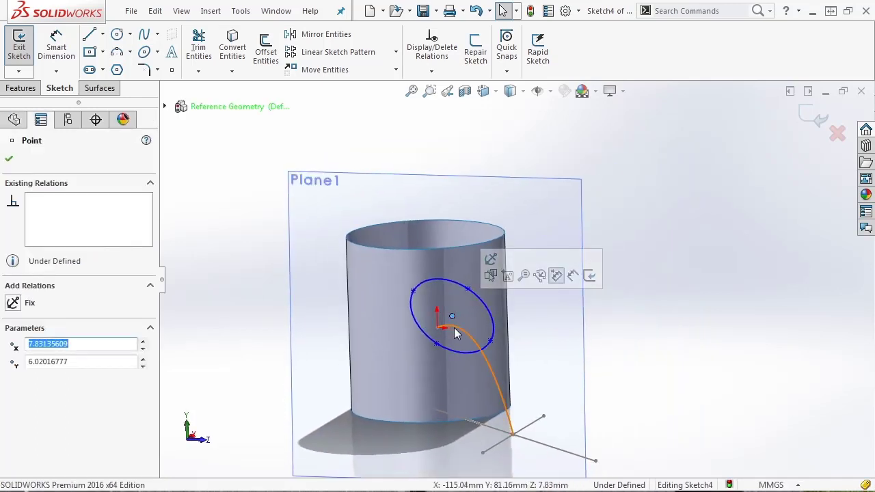
left_click(456, 331, "ctrl")
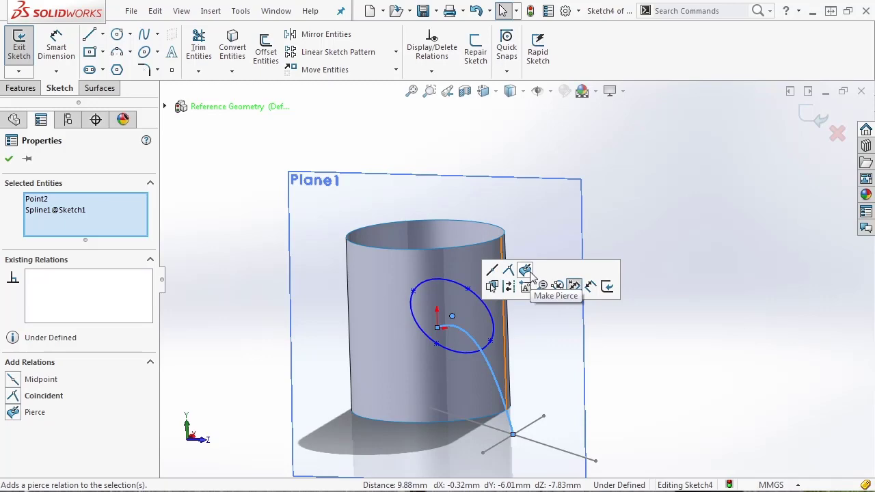
left_click(527, 272)
key("Left")
key("Left")
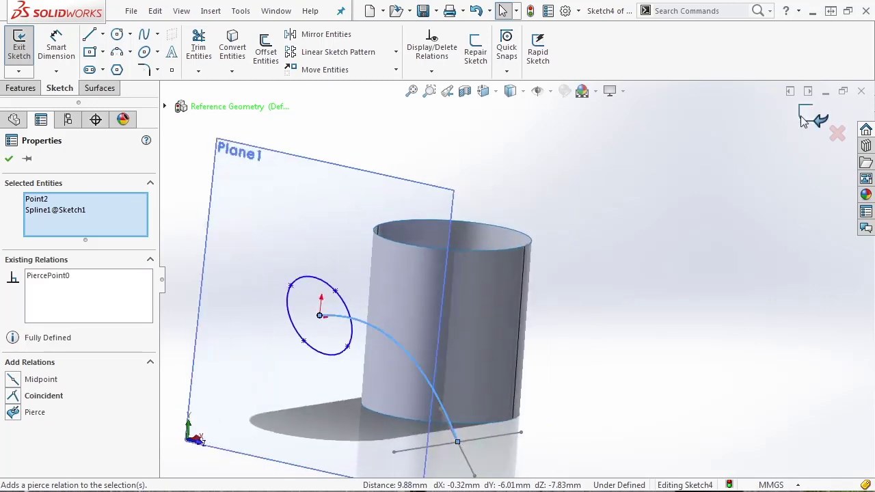
Step: Exit the ellipse sketch and hide Plane1, Sketch1 and Sketch4
left_click(805, 118)
scroll(439, 250, "down", 4)
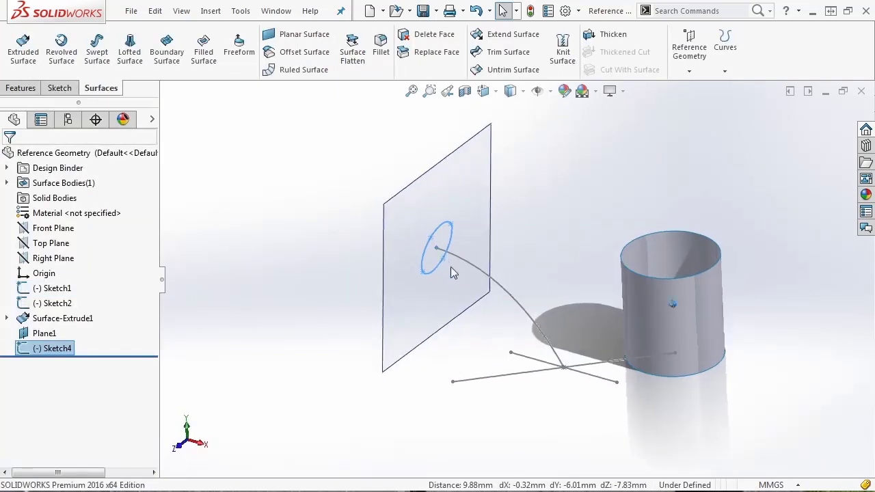
left_click(445, 226)
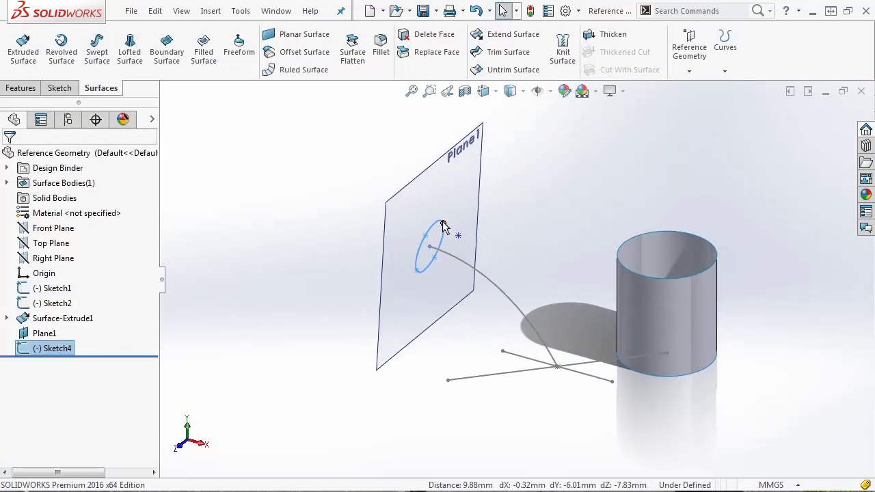
left_click(152, 119)
left_click(166, 334)
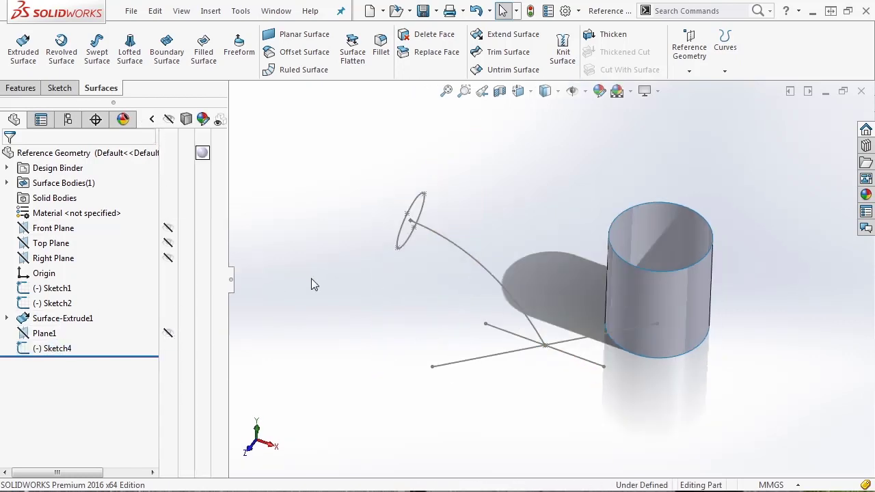
left_click(169, 290)
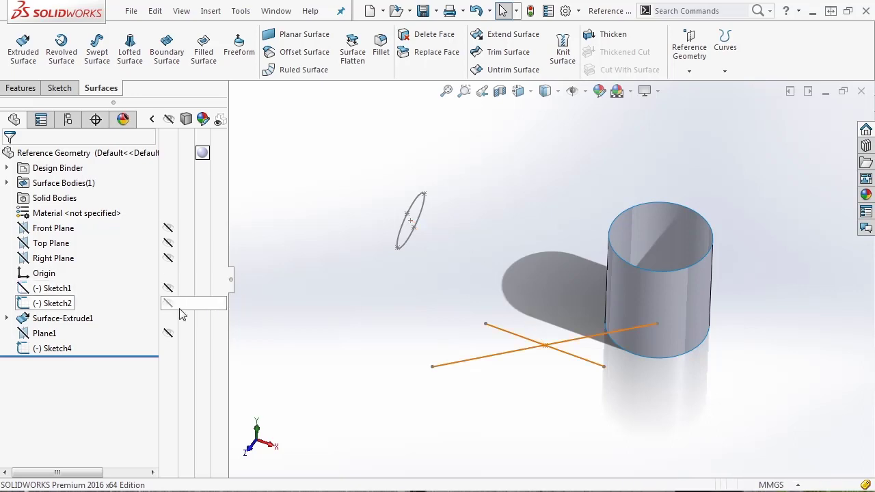
left_click(168, 349)
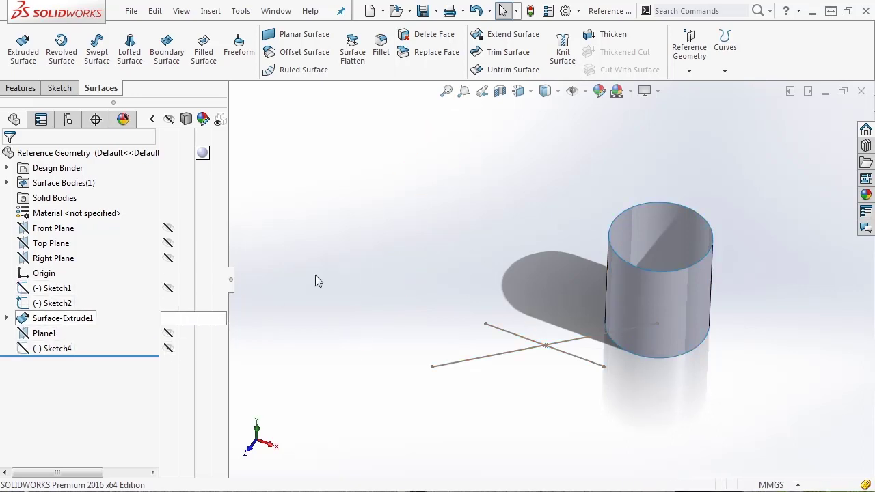
Step: Start a reference plane from the Top Plane and the diagonal line of Sketch2
left_click(49, 303)
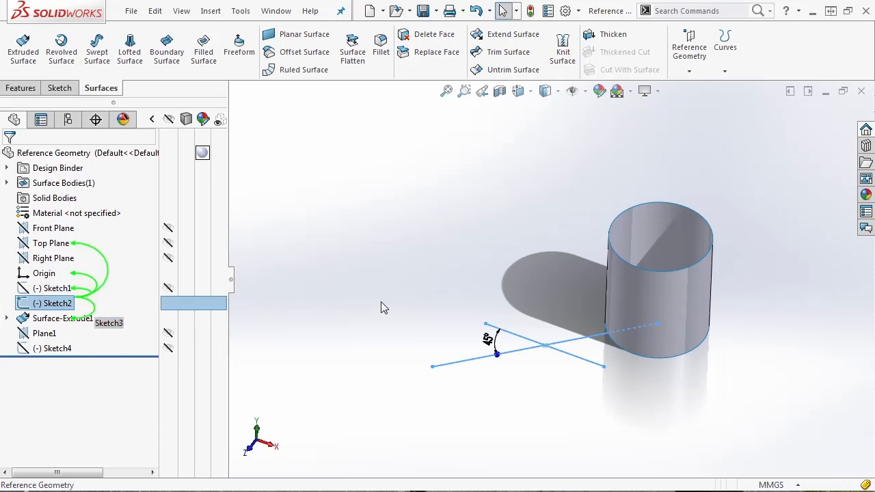
key("ctrl+8")
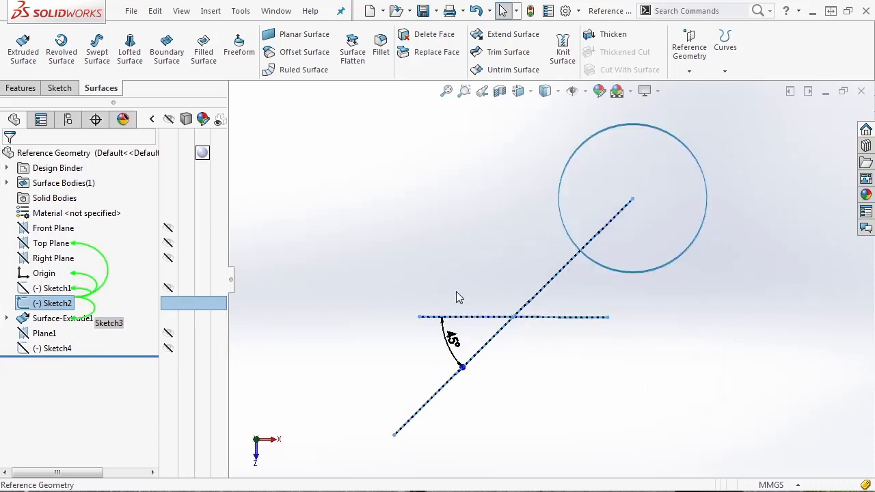
left_click(385, 293)
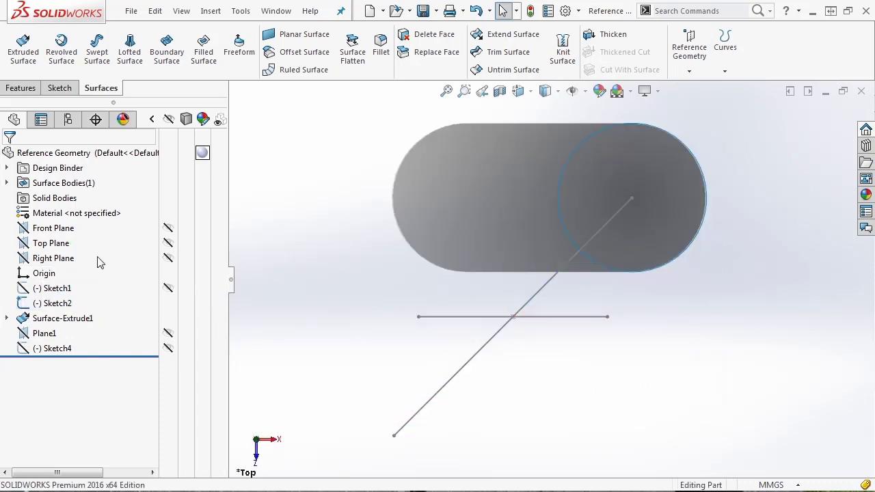
left_click(55, 245)
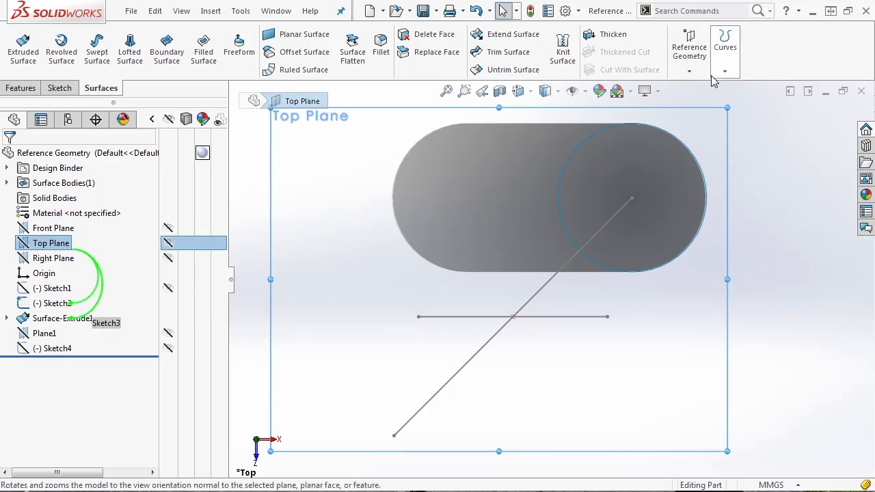
left_click(689, 49)
left_click(703, 89)
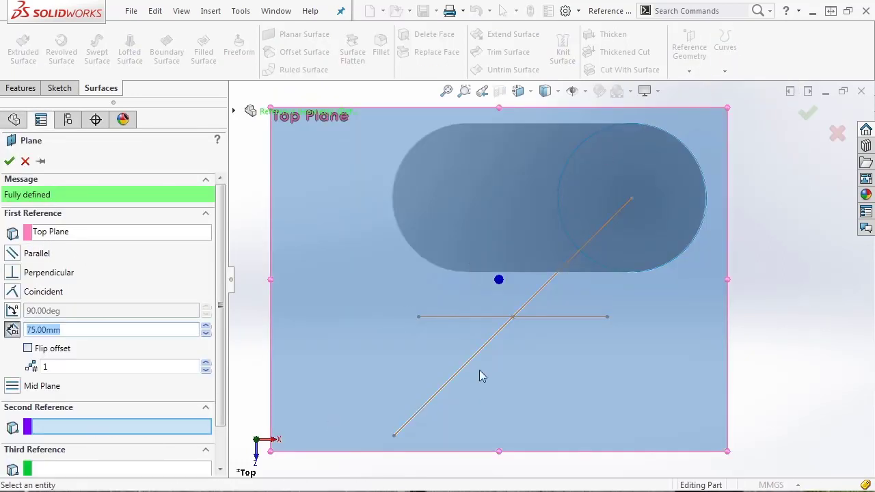
left_click(492, 349)
mouse_move(491, 348)
middle_mouse_down()
mouse_move(478, 378)
mouse_move(484, 372)
mouse_move(437, 350)
mouse_move(493, 336)
middle_mouse_up()
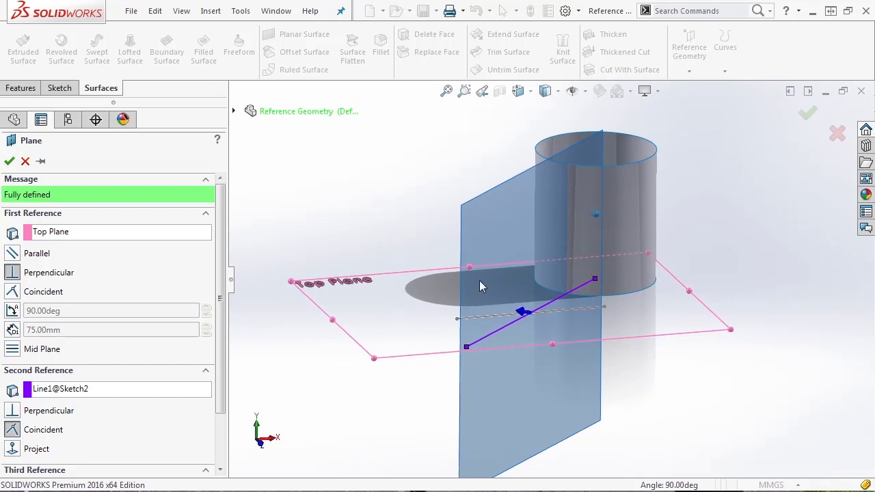
Step: Set the new plane's angle to the Top Plane to 45 degrees and create the plane
left_click(12, 311)
left_click(8, 313)
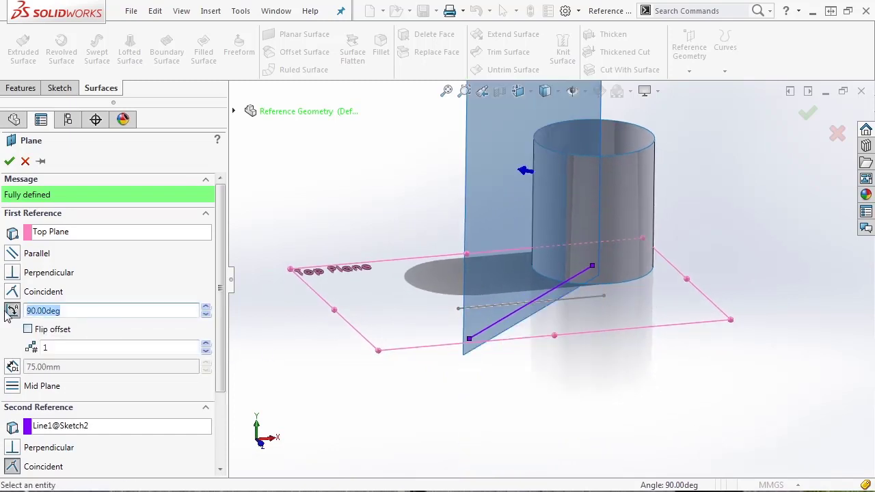
type("45")
key("Return")
middle_click_drag(506, 369, 387, 303)
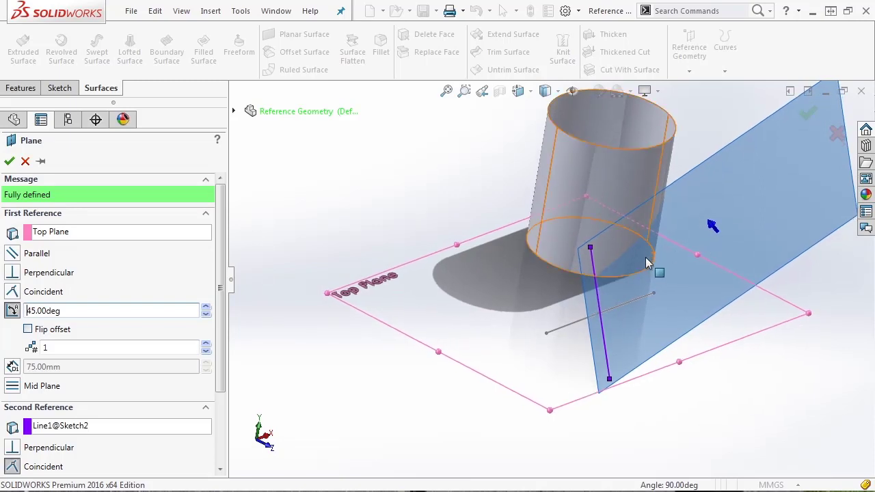
scroll(658, 273, "up", 3)
middle_click_drag(551, 356, 510, 311)
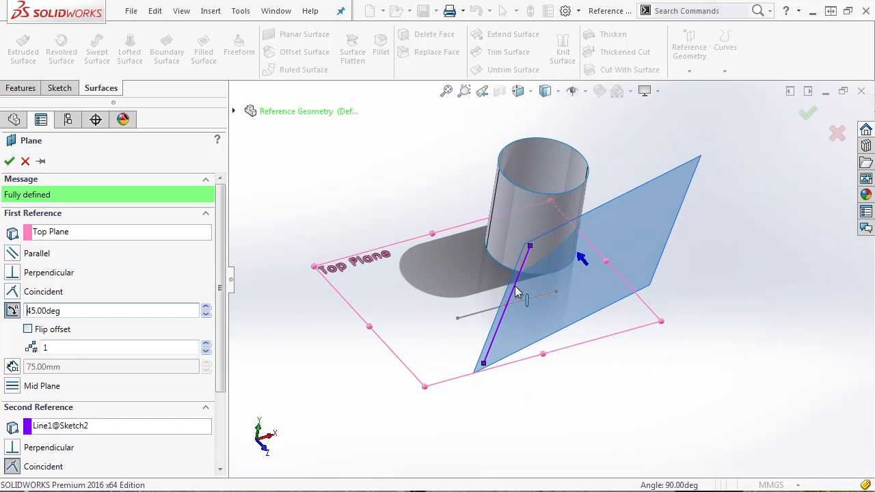
key("Down")
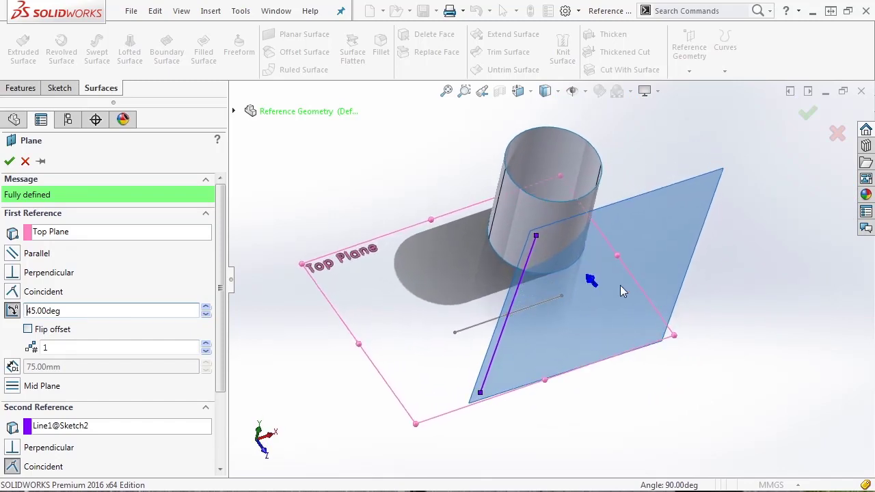
left_click(807, 113)
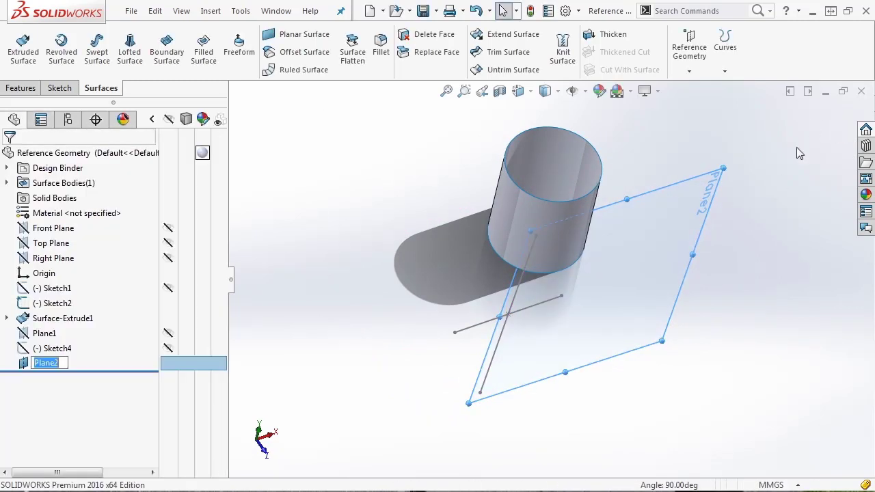
Step: Start a sketch on the 45-degree plane and create an intersection curve with the cylinder's face
key("Right")
key("Right")
key("Right")
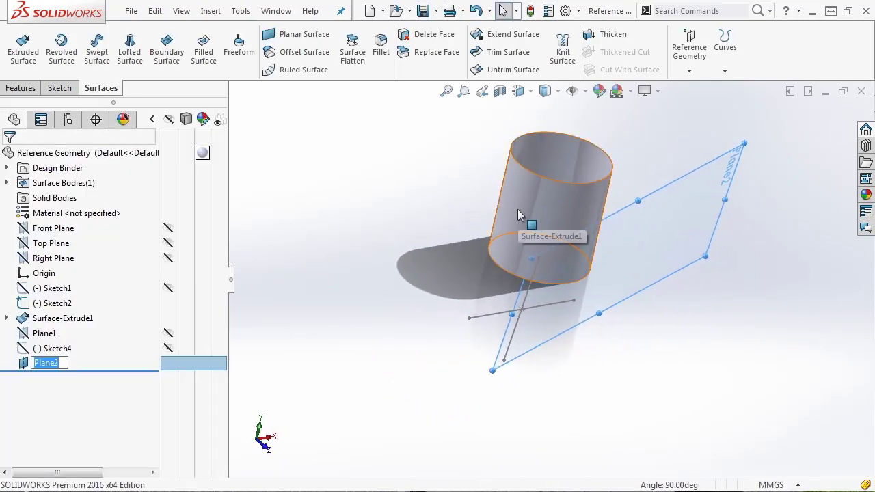
left_click(45, 363)
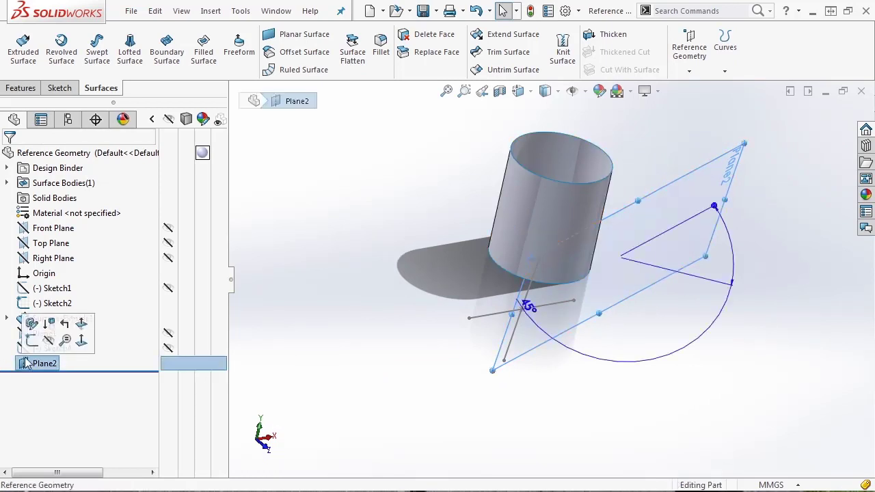
left_click(34, 348)
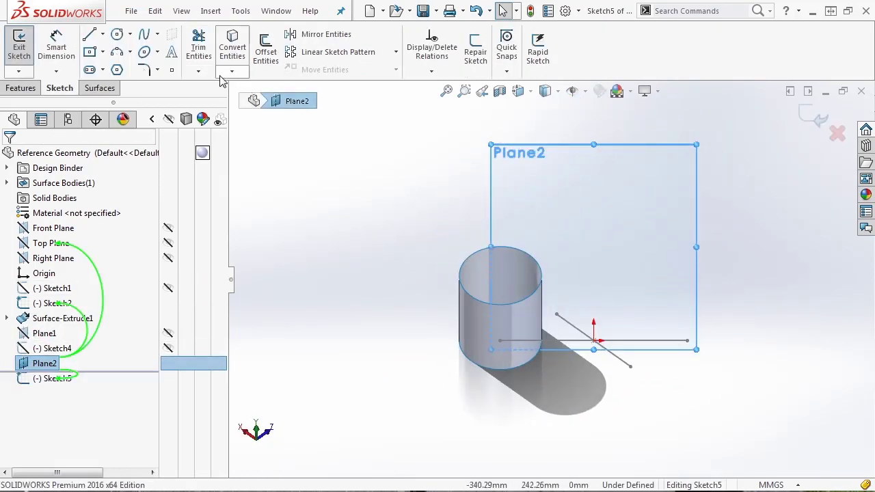
left_click(231, 71)
left_click(272, 104)
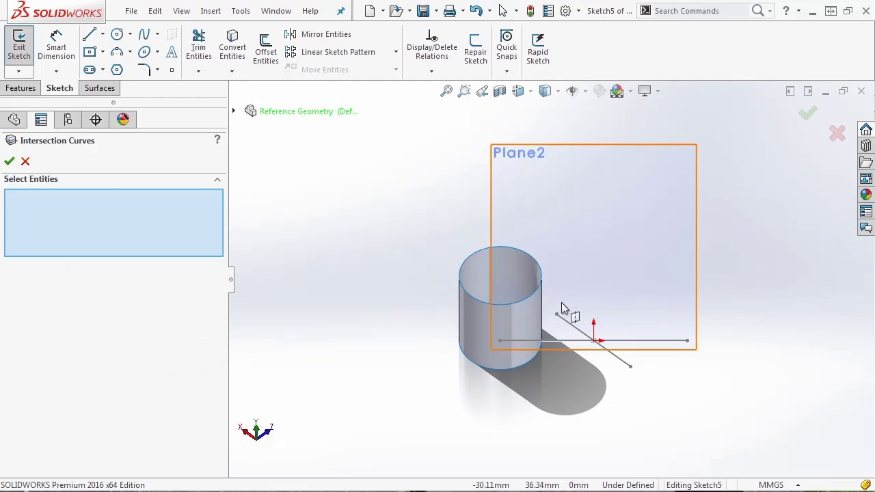
left_click(523, 320)
middle_click_drag(519, 320, 565, 329)
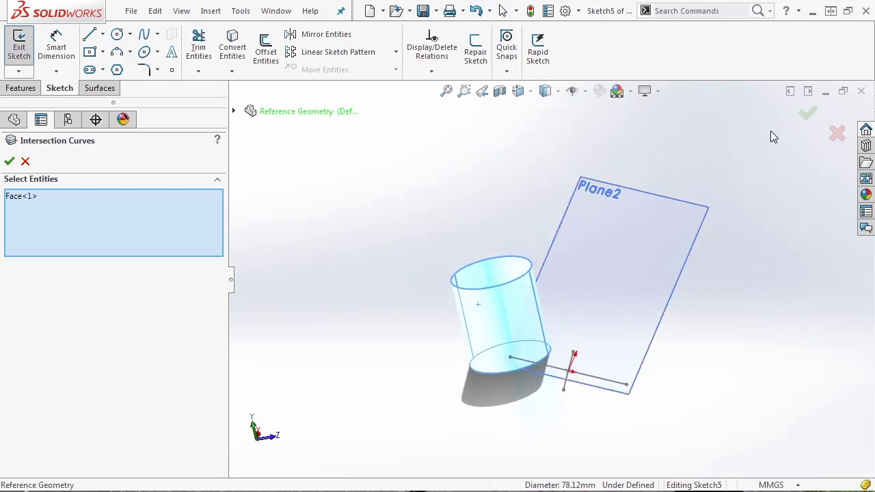
left_click(808, 113)
mouse_move(774, 178)
middle_mouse_down()
mouse_move(758, 225)
mouse_move(807, 113)
mouse_move(672, 288)
mouse_move(528, 307)
mouse_move(568, 299)
middle_mouse_up()
left_click(807, 112)
Step: Examine from several angles how the intersection curve lies on the cylinder and the angled plane
scroll(527, 300, "up", 3)
scroll(568, 299, "up", 3)
key("Left")
key("Left")
key("Left")
key("Left")
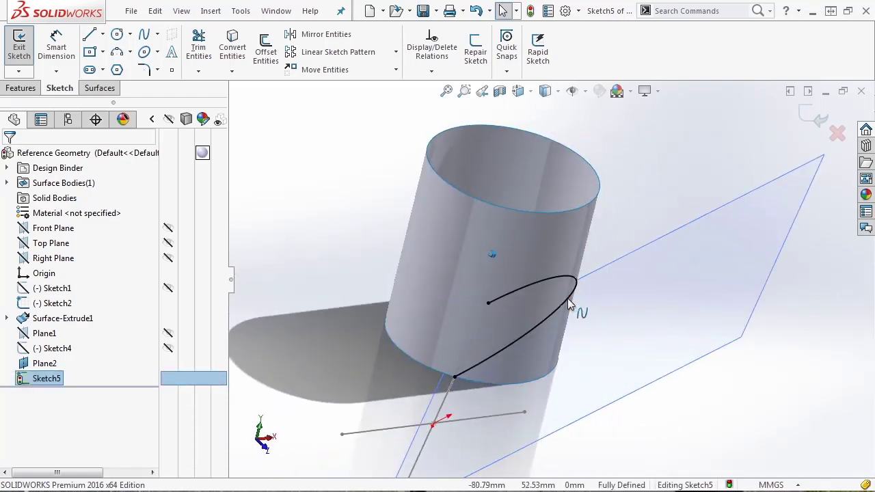
key("Up")
key("Up")
key("Up")
key("Up")
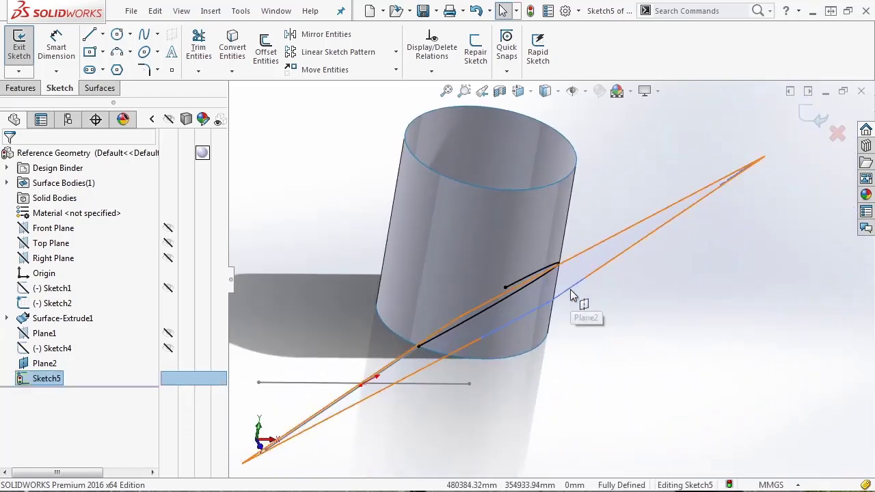
key("Up")
key("Up")
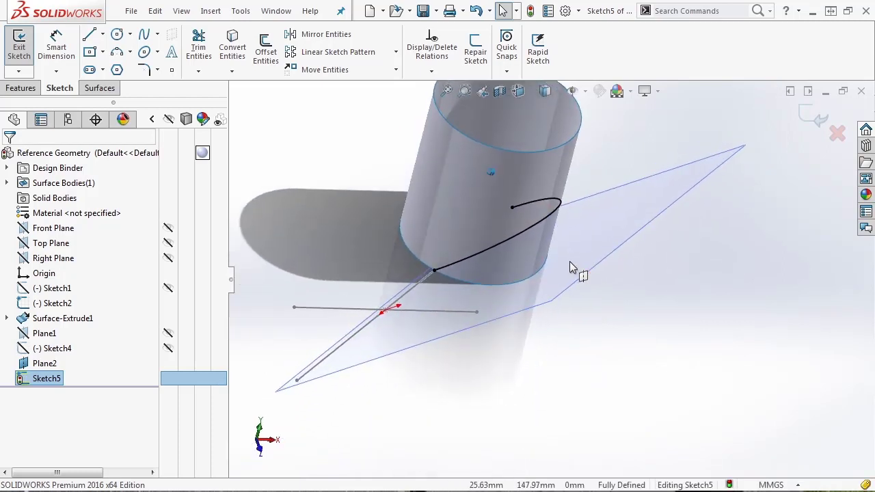
left_click(543, 248)
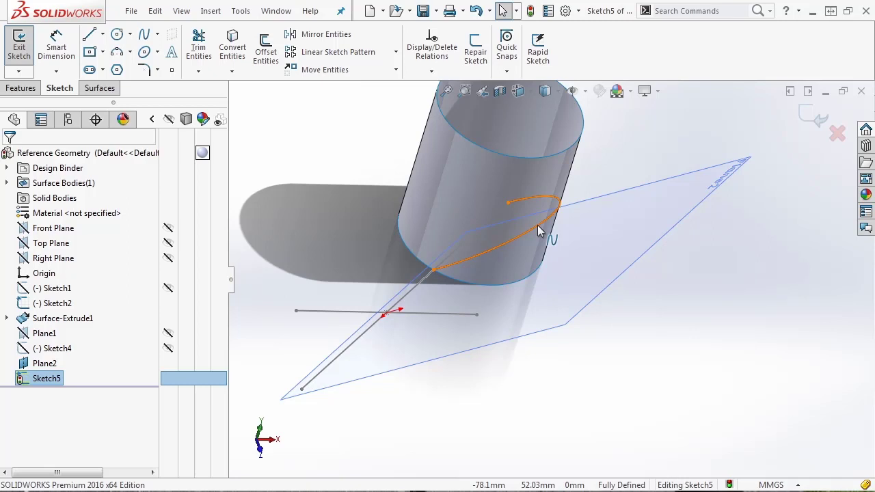
Step: Exit the intersection curve sketch and hide both Sketch5 and Plane2
left_click(814, 118)
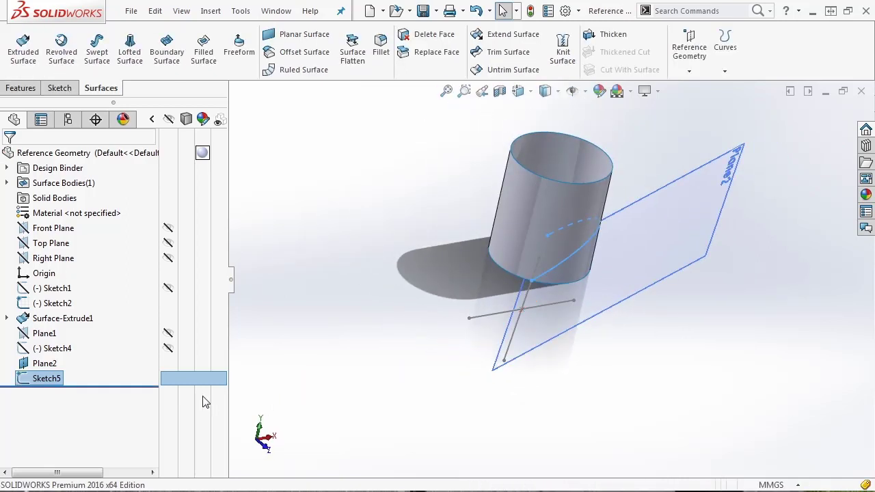
left_click(168, 378)
left_click(168, 363)
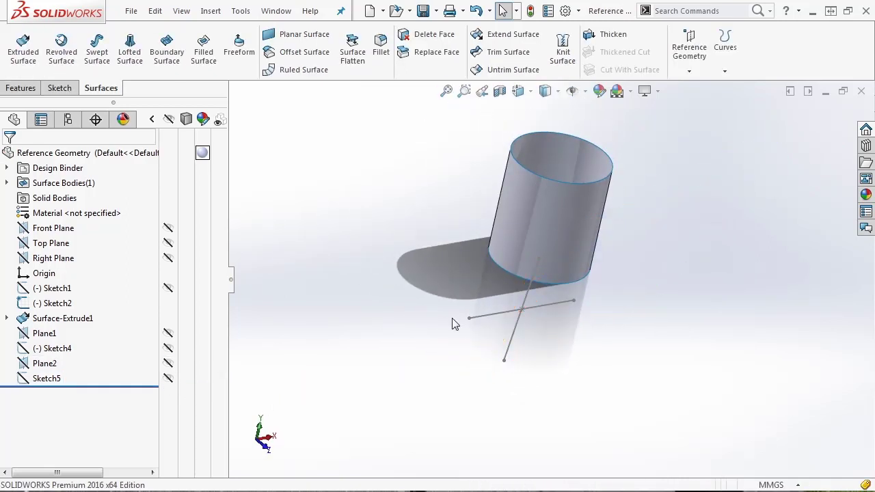
Step: Start a reference axis, try the cylinder's face as its reference, and clear that selection
mouse_move(475, 340)
middle_mouse_down()
mouse_move(479, 321)
mouse_move(676, 299)
mouse_move(706, 212)
middle_mouse_up()
left_click(690, 70)
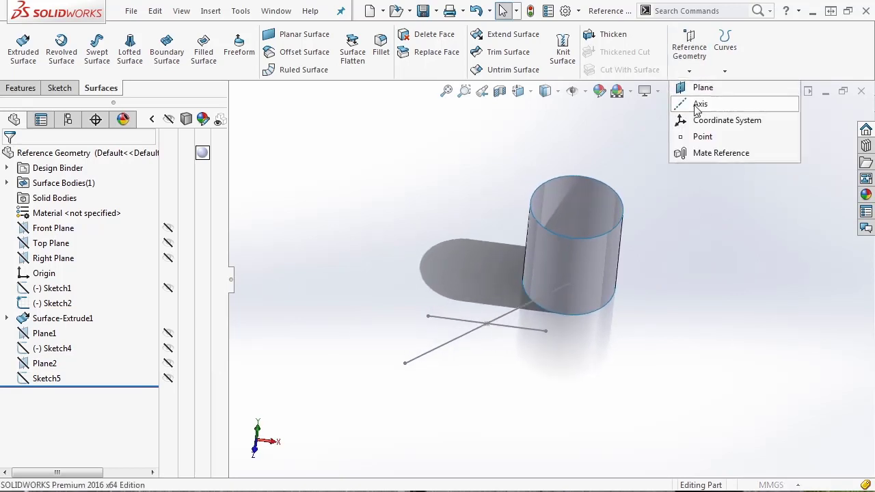
left_click(695, 105)
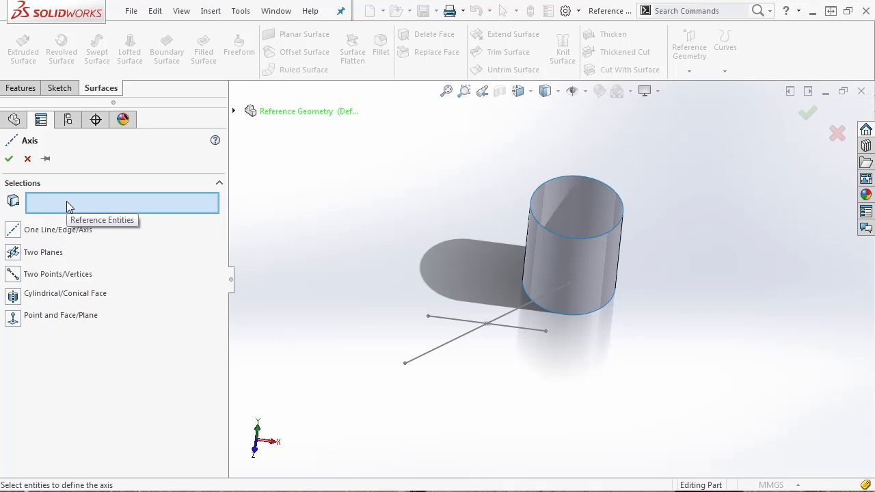
left_click(564, 207)
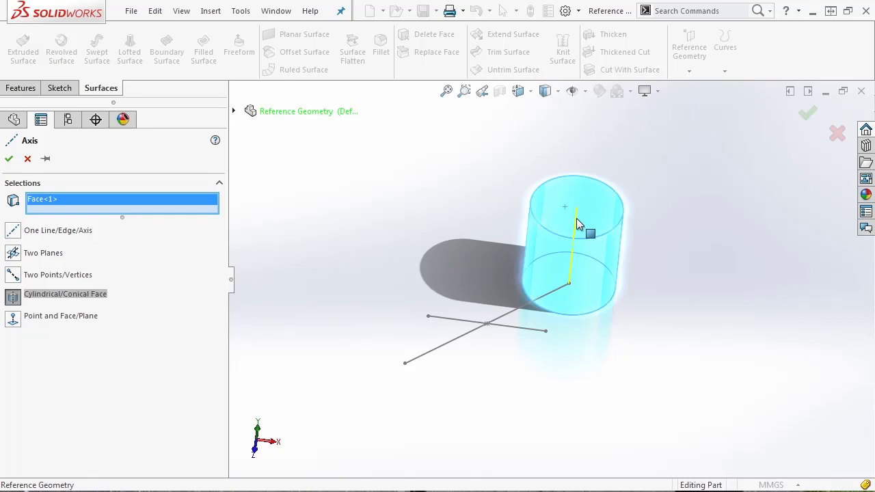
right_click(56, 195)
left_click(84, 208)
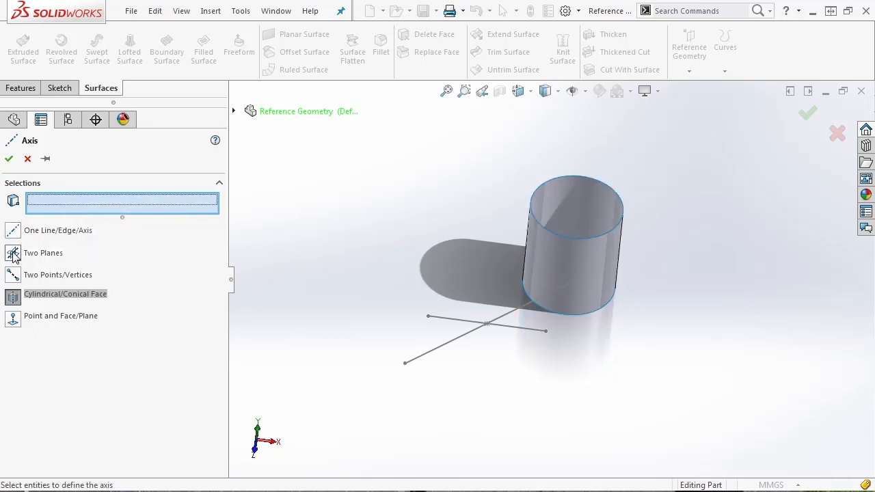
Step: Create the reference axis with the Two Planes option at the intersection of Plane2 and Plane1
left_click(234, 111)
left_click(270, 322)
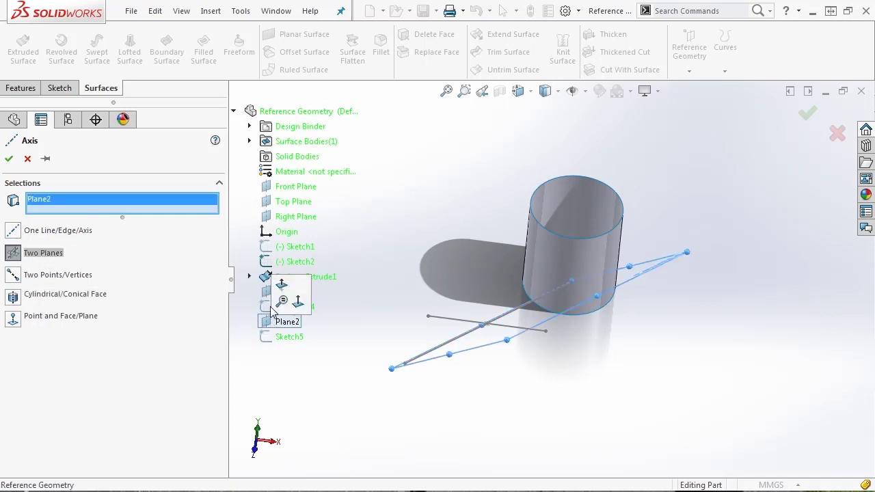
left_click(288, 291)
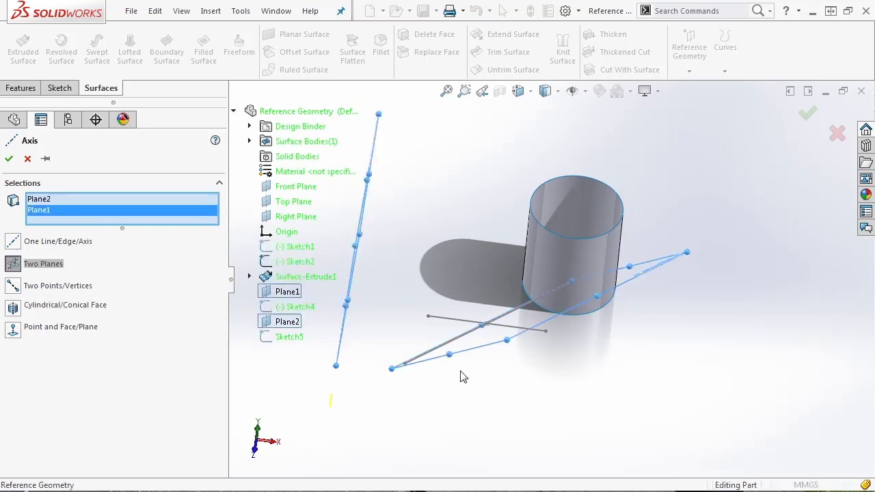
middle_click_drag(463, 376, 631, 363)
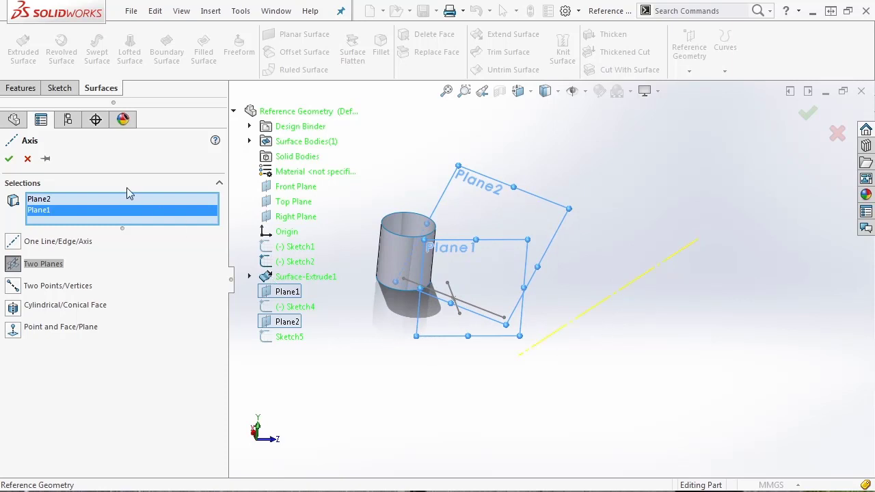
left_click(9, 159)
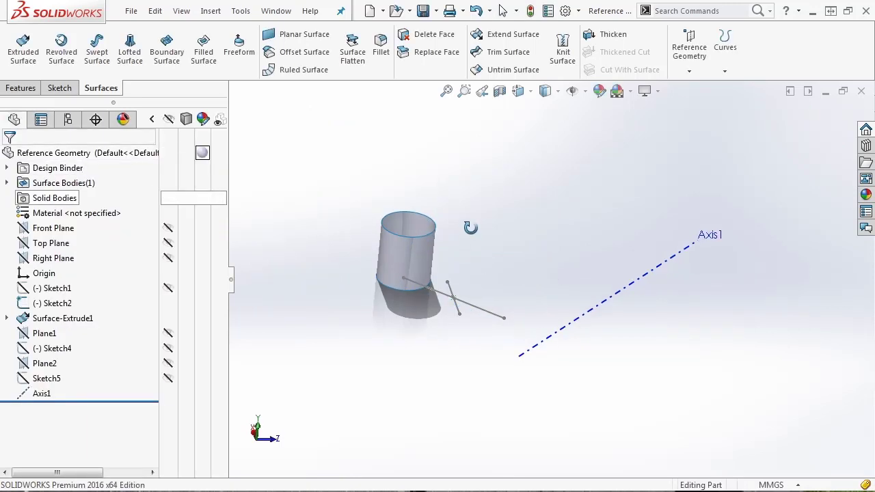
Step: Display the temporary axes to inspect the centre axis of the extruded cylindrical surface
middle_click_drag(470, 228, 474, 265)
scroll(421, 230, "down", 3)
left_click(415, 218)
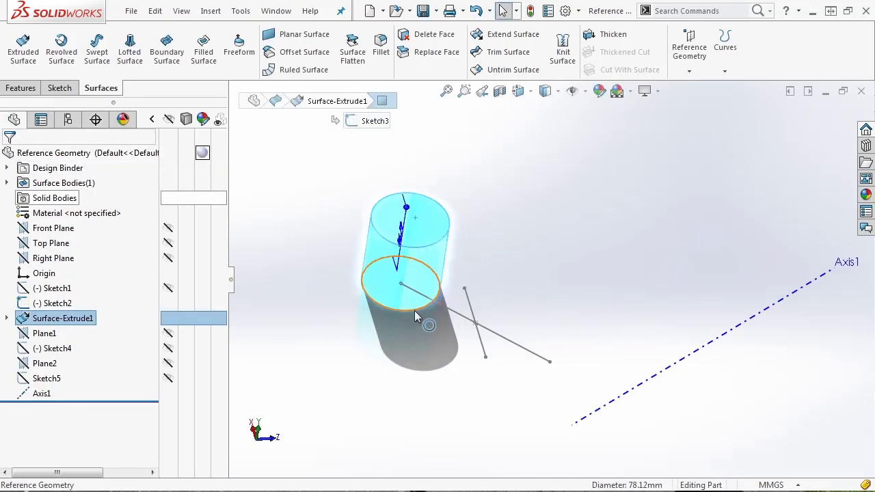
left_click(550, 180)
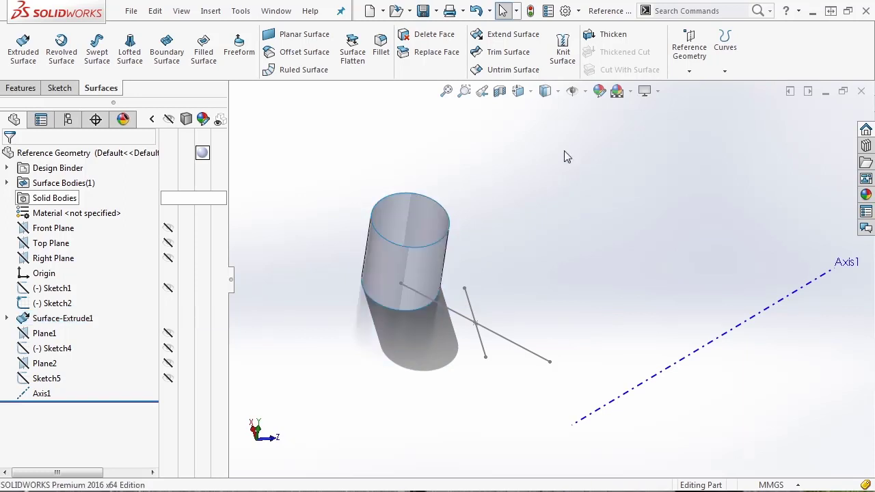
left_click(585, 91)
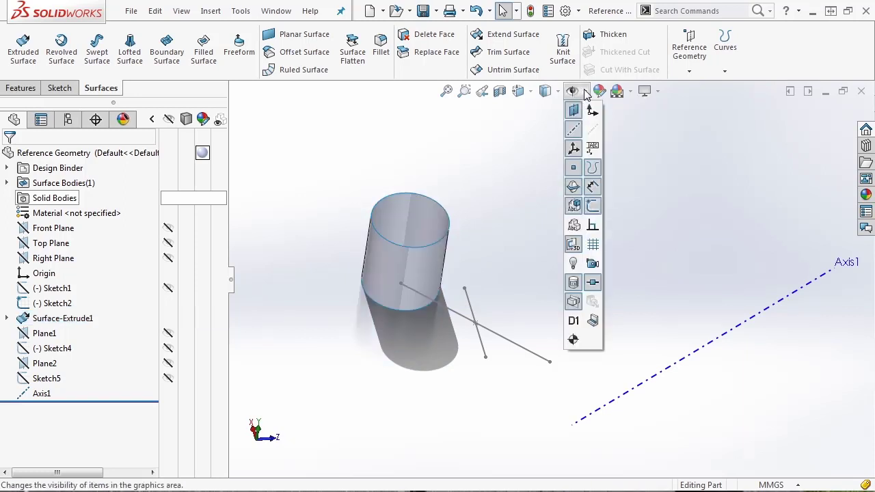
left_click(593, 130)
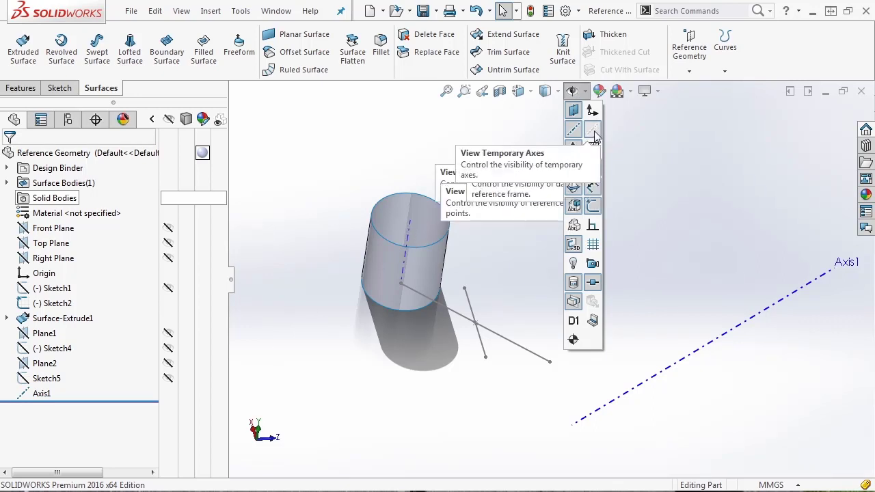
Step: Start adding another reference geometry feature to the part
middle_click_drag(647, 190, 451, 424)
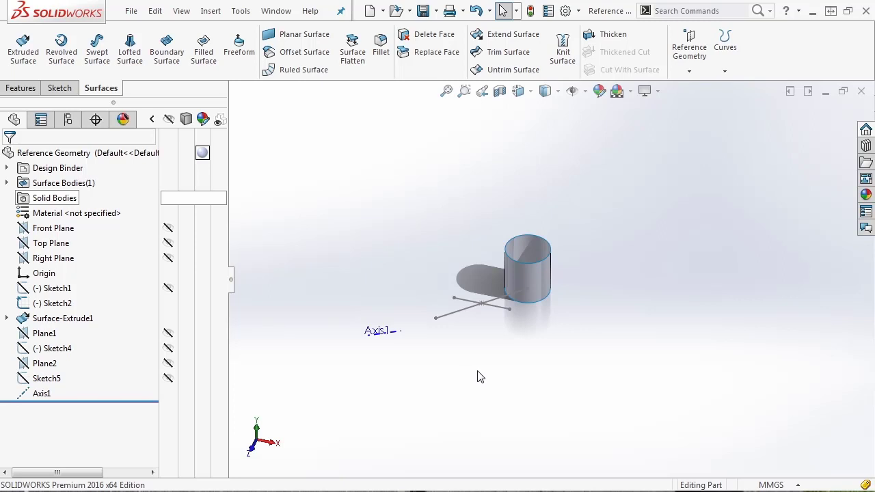
left_click(690, 71)
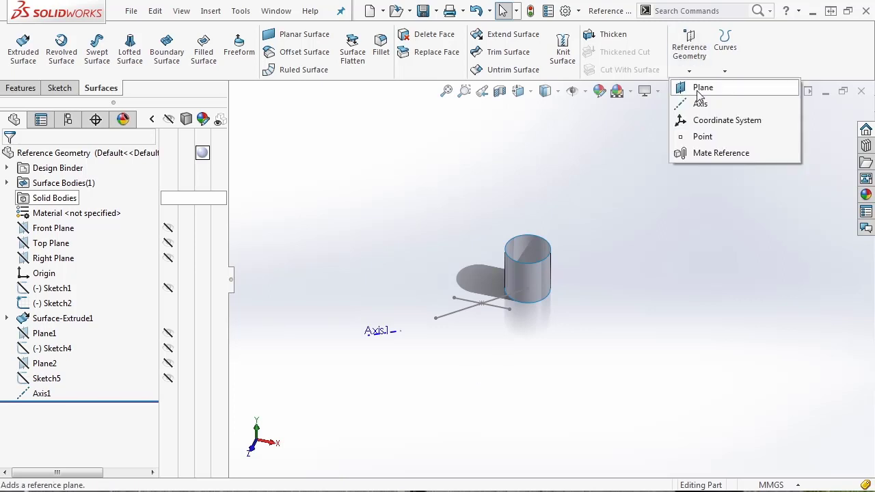